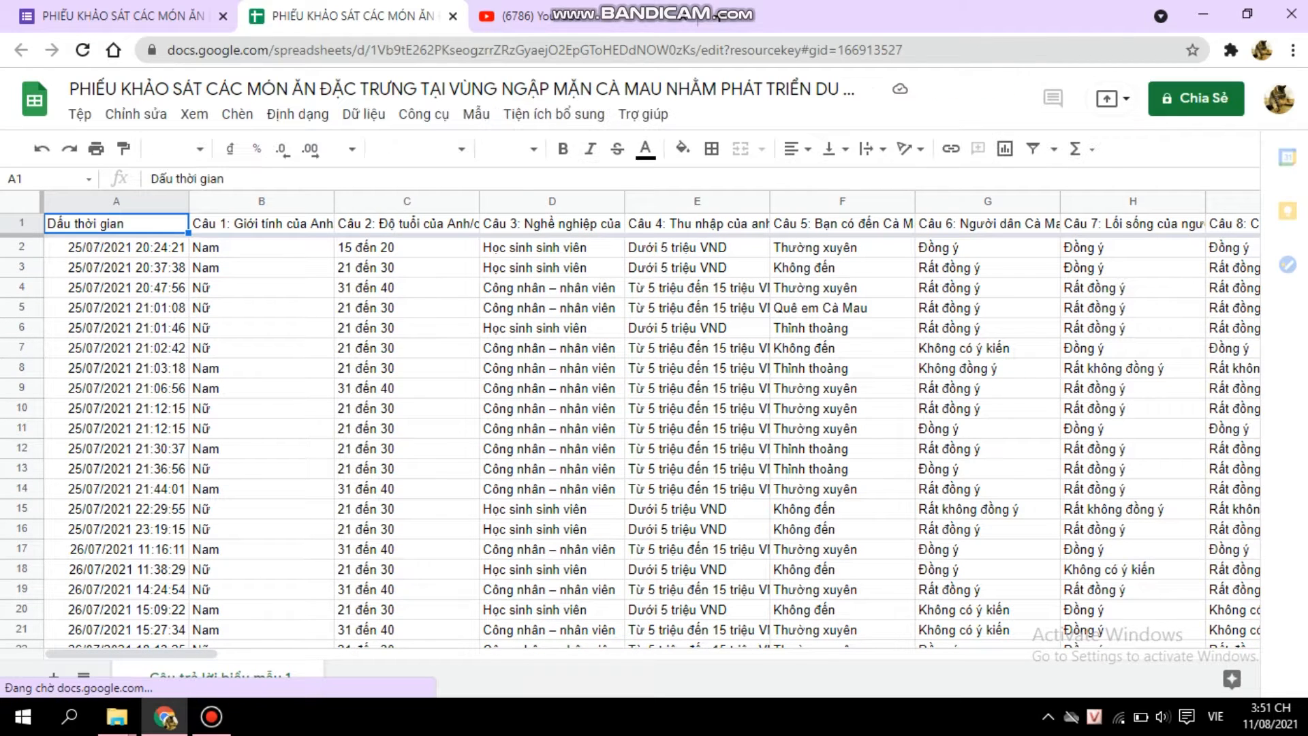
# Download the survey response spreadsheet as a Microsoft Excel (.xlsx) file, saving it to the Desktop
pyautogui.click(80, 115)
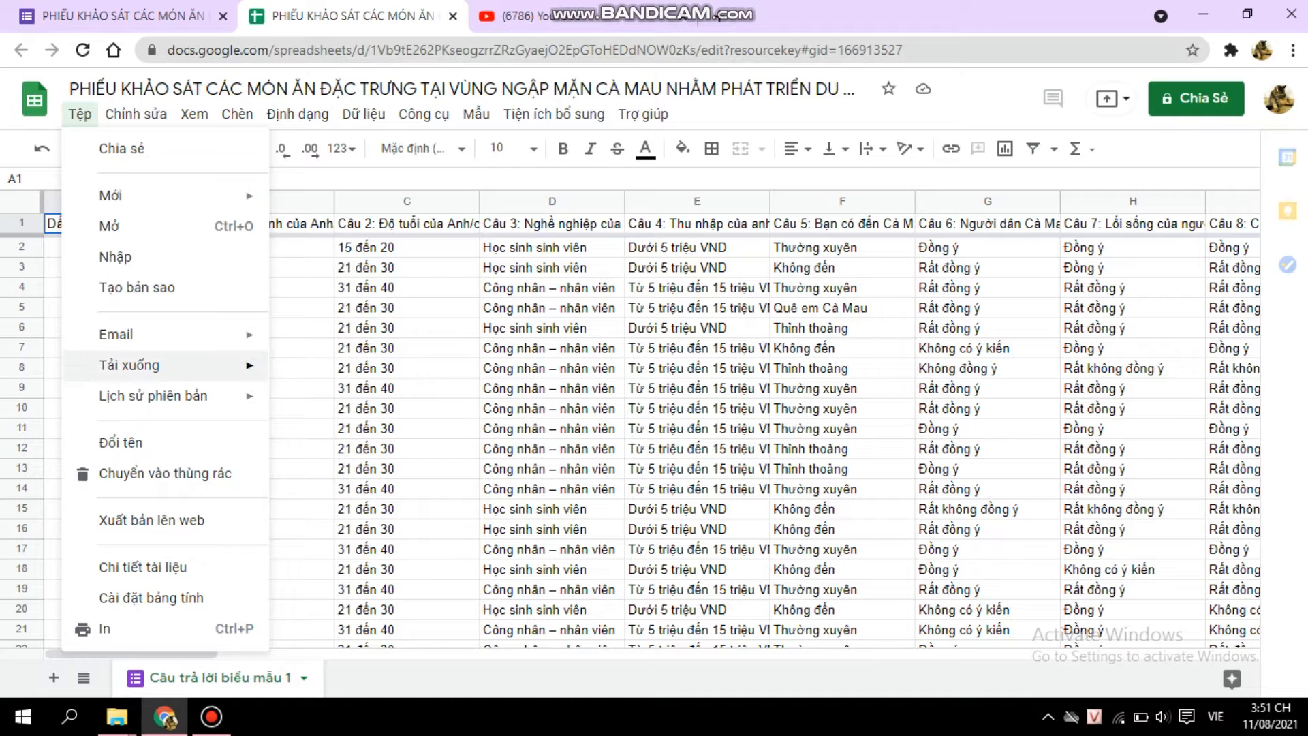
pyautogui.moveTo(130, 366)
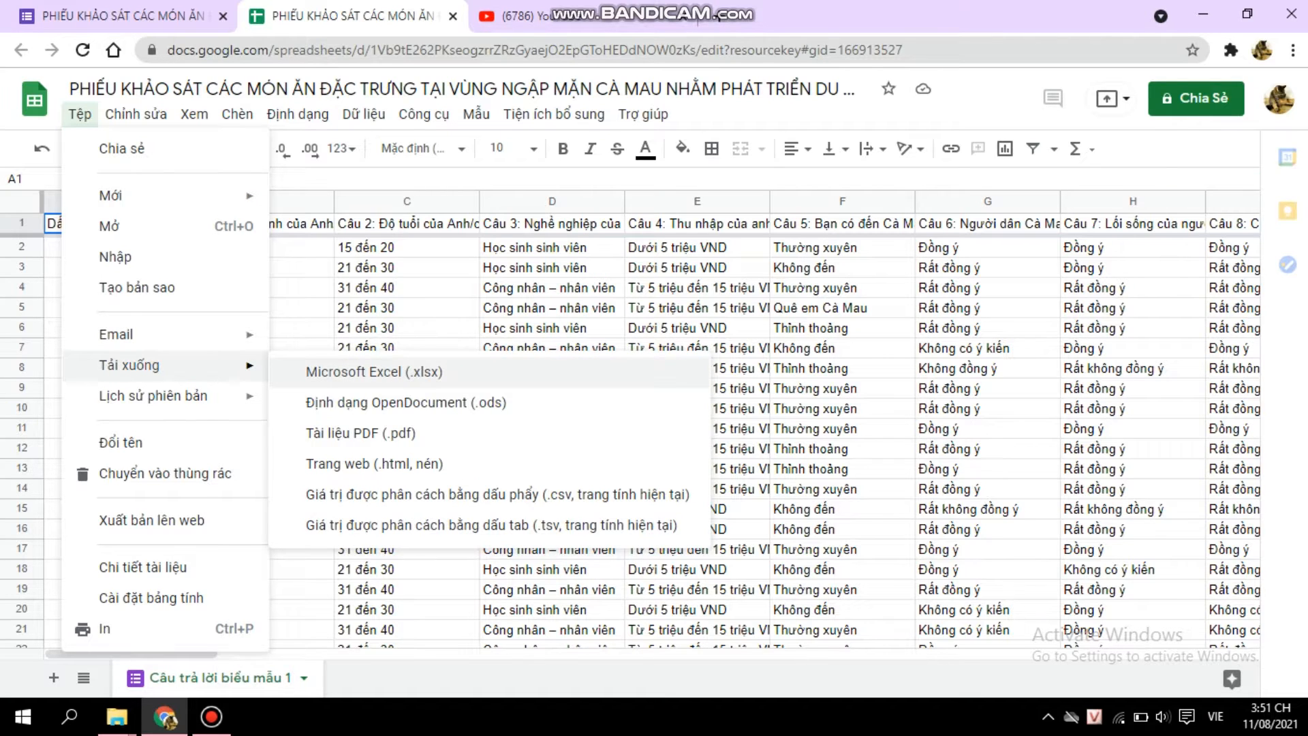
pyautogui.click(374, 371)
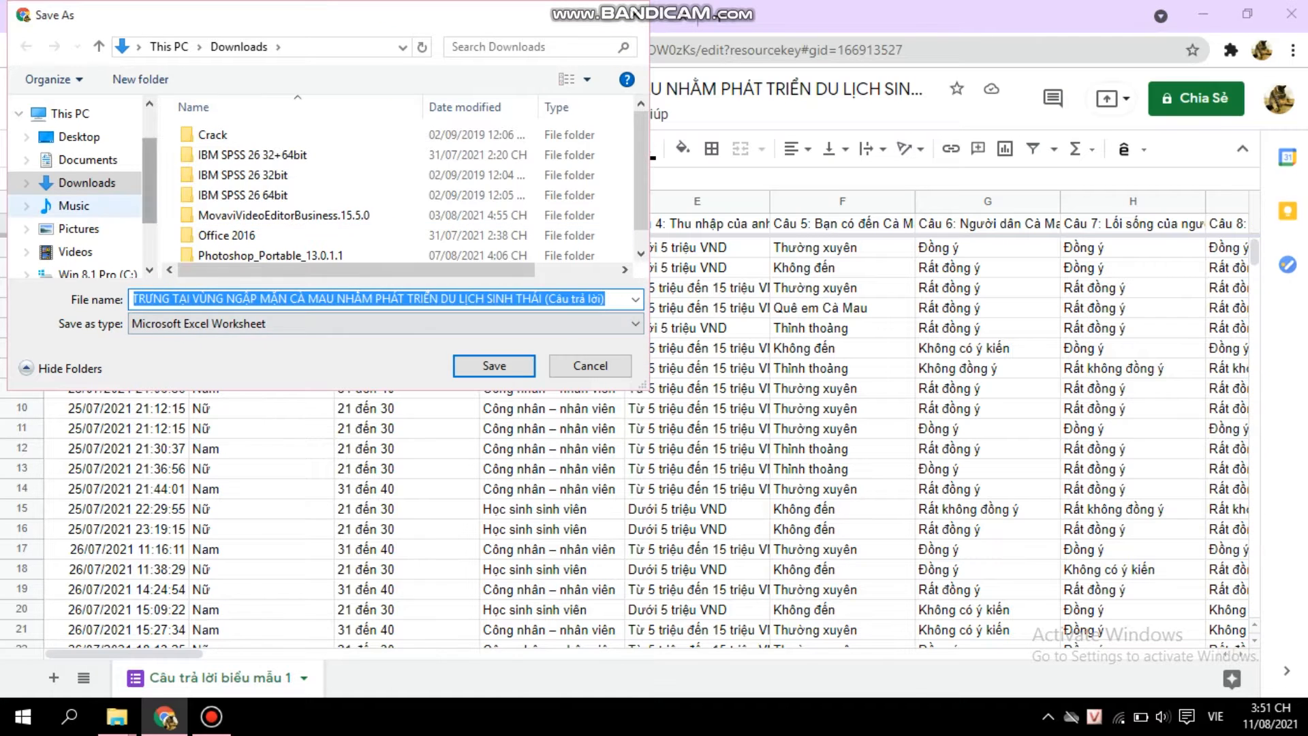
pyautogui.click(79, 137)
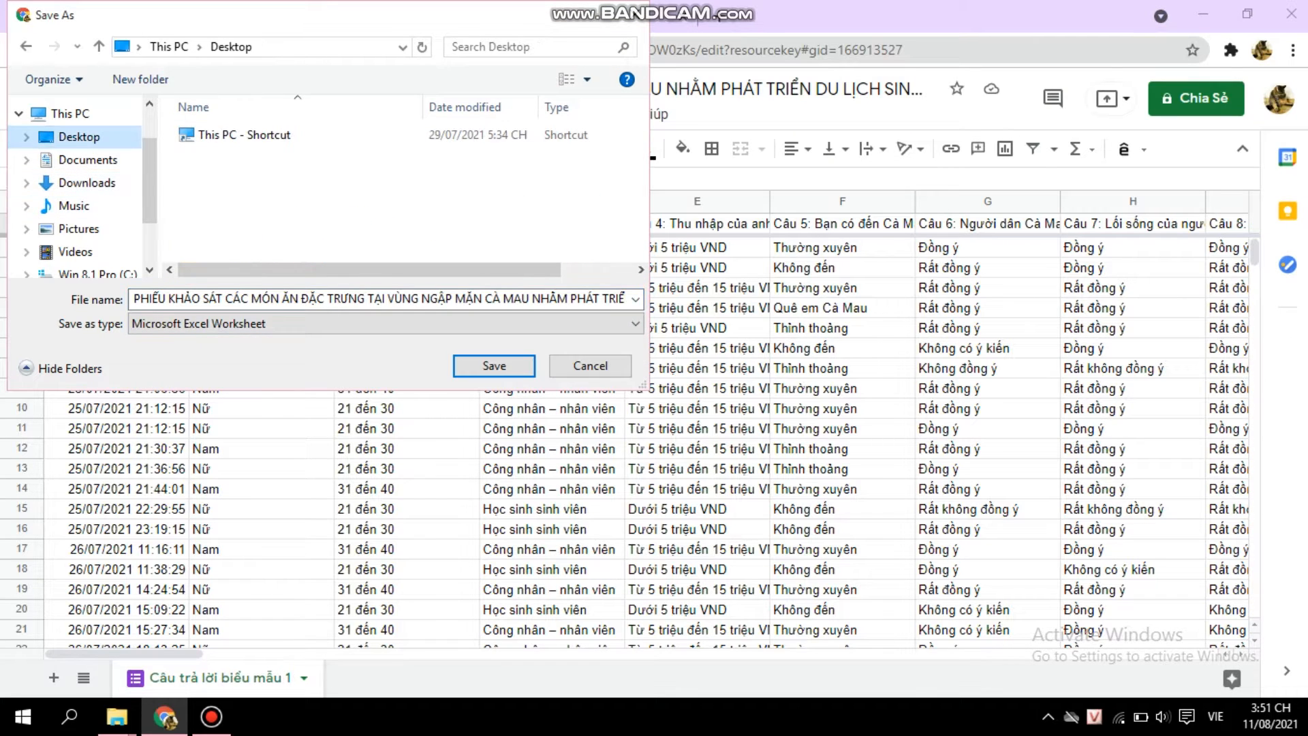
pyautogui.click(494, 366)
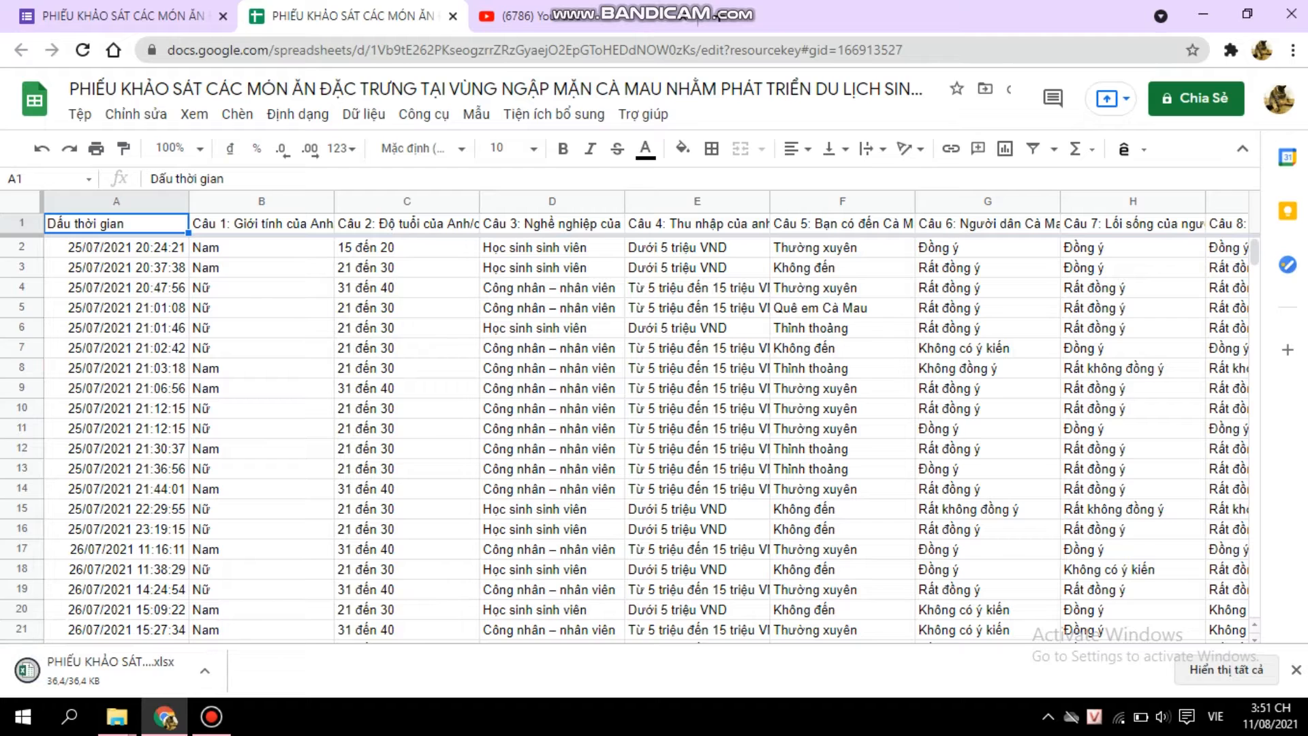
# Open the downloaded response workbook in Excel and enable editing
pyautogui.click(204, 671)
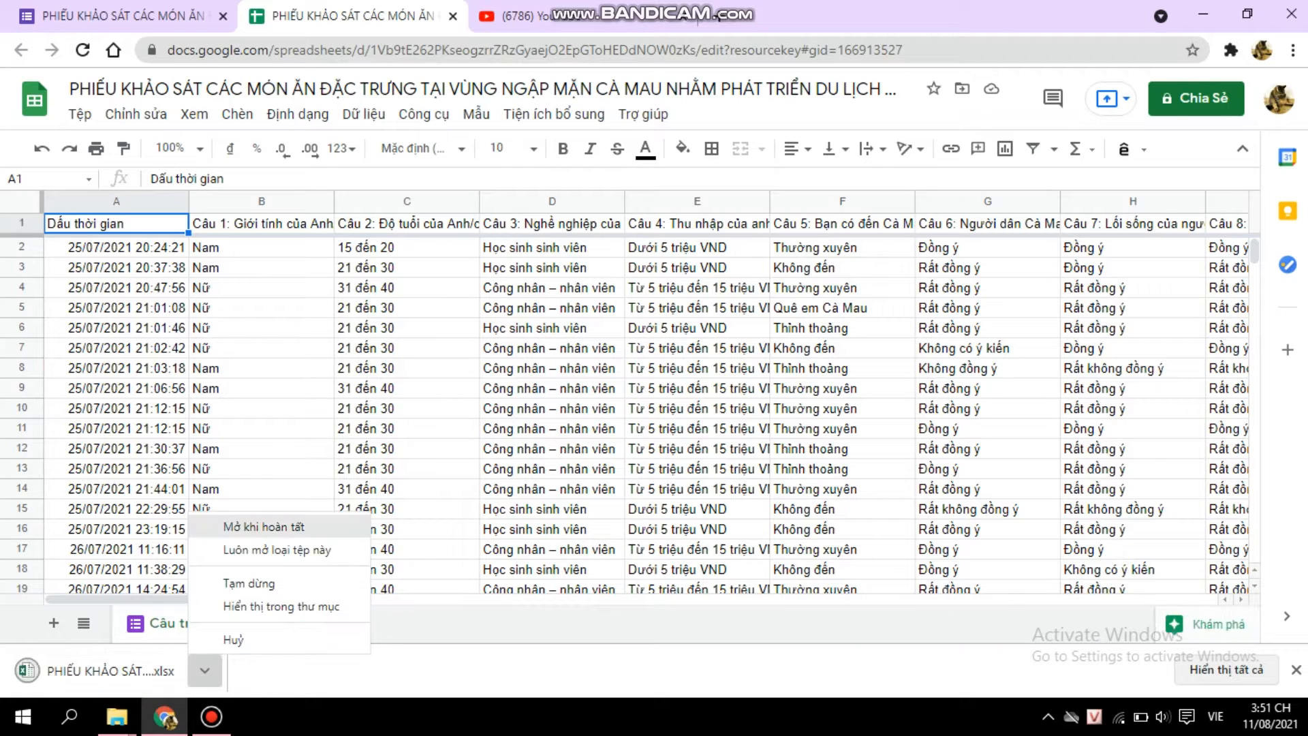
pyautogui.click(264, 527)
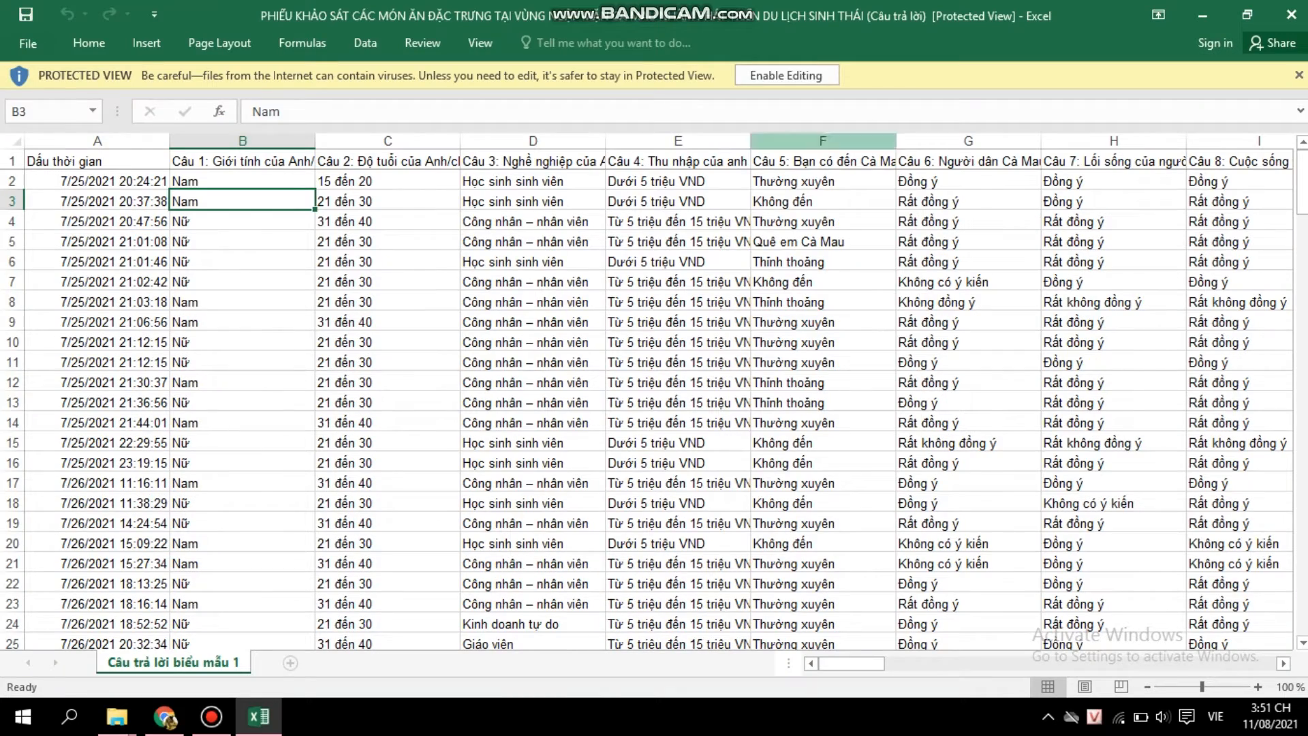
pyautogui.click(786, 75)
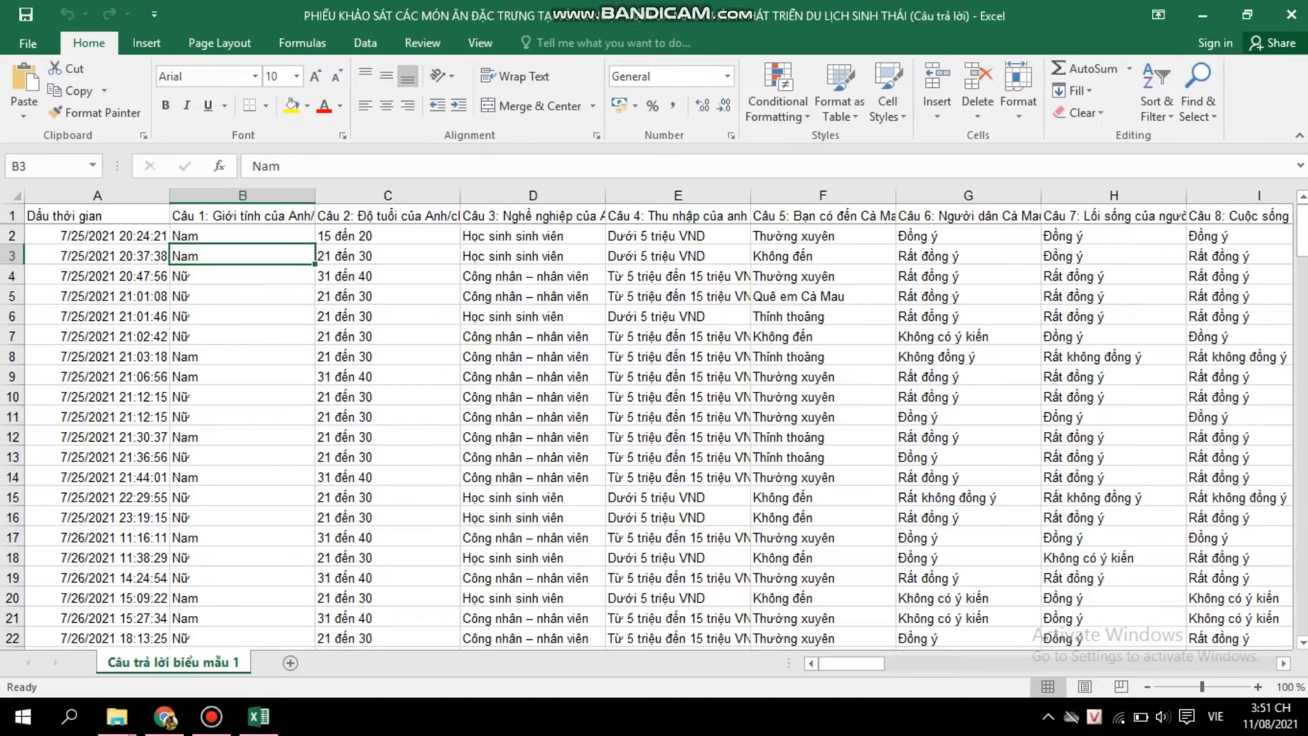
# Delete the timestamp column "Dấu thời gian" from the response sheet
pyautogui.click(242, 236)
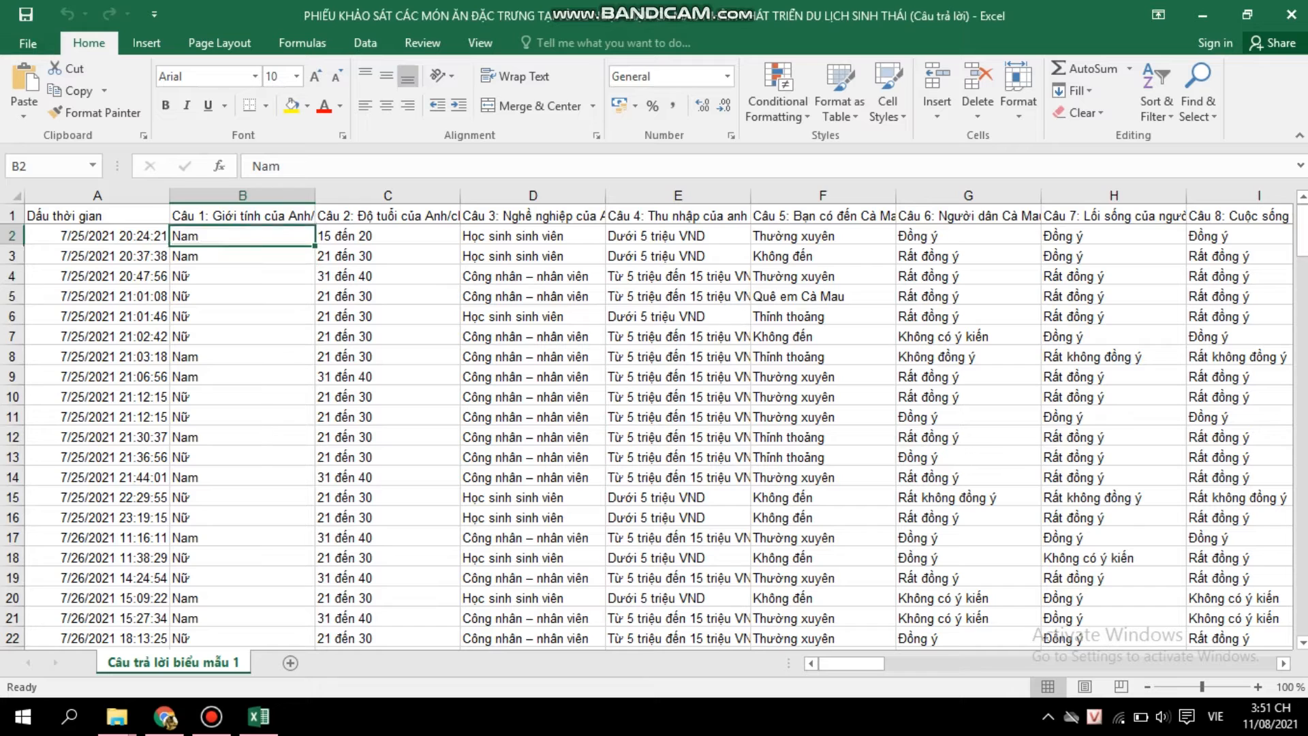
pyautogui.click(97, 195)
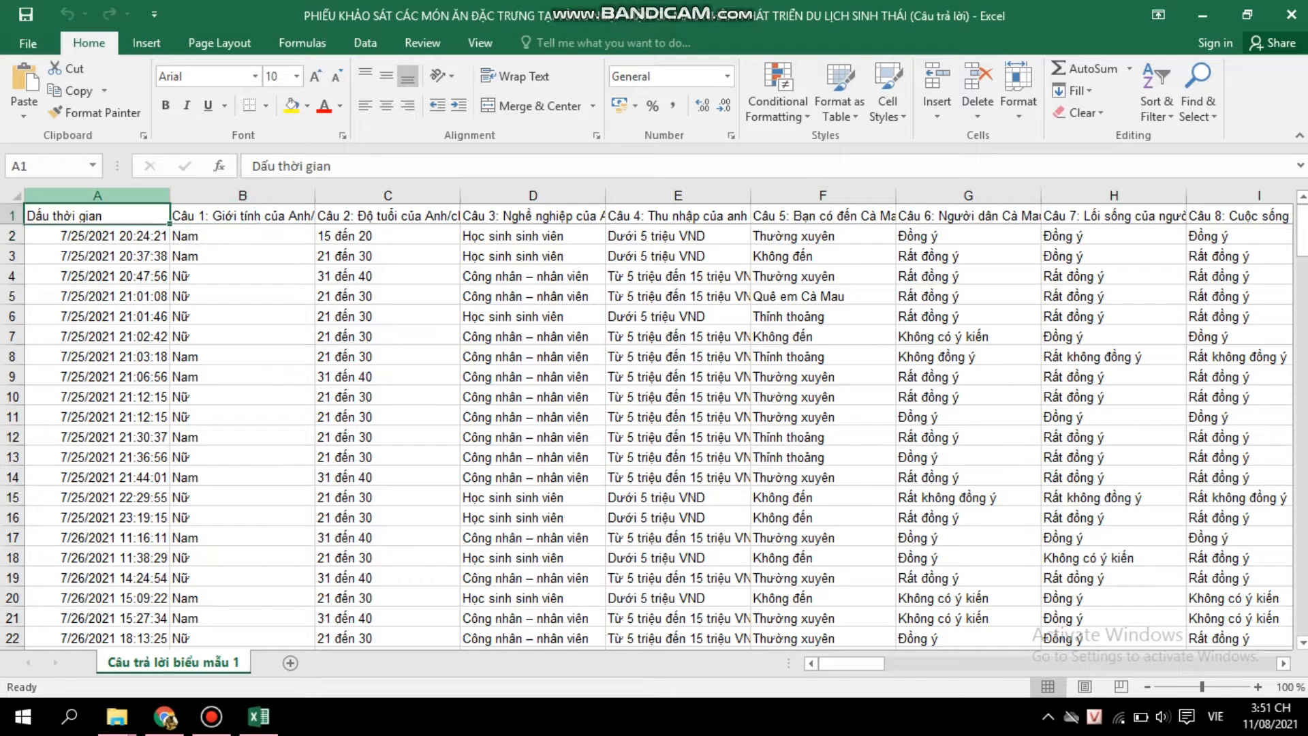
pyautogui.rightClick(97, 196)
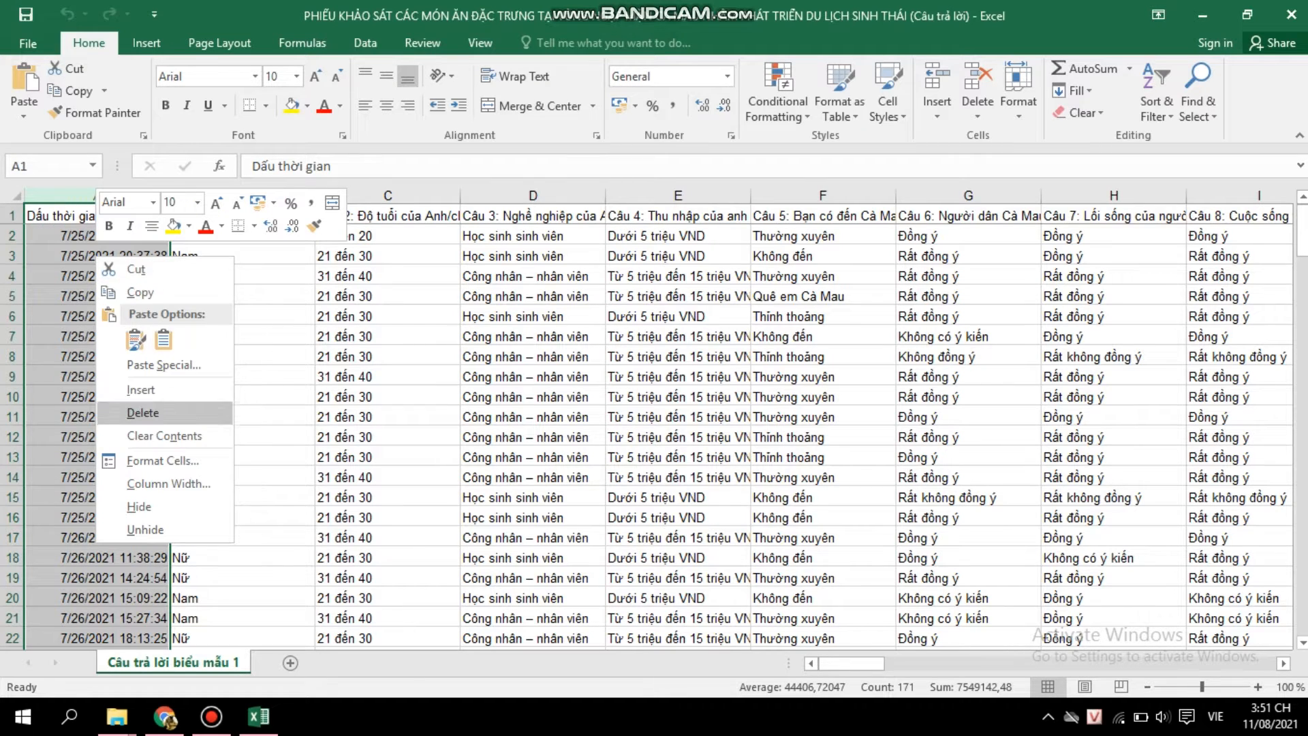
pyautogui.click(143, 412)
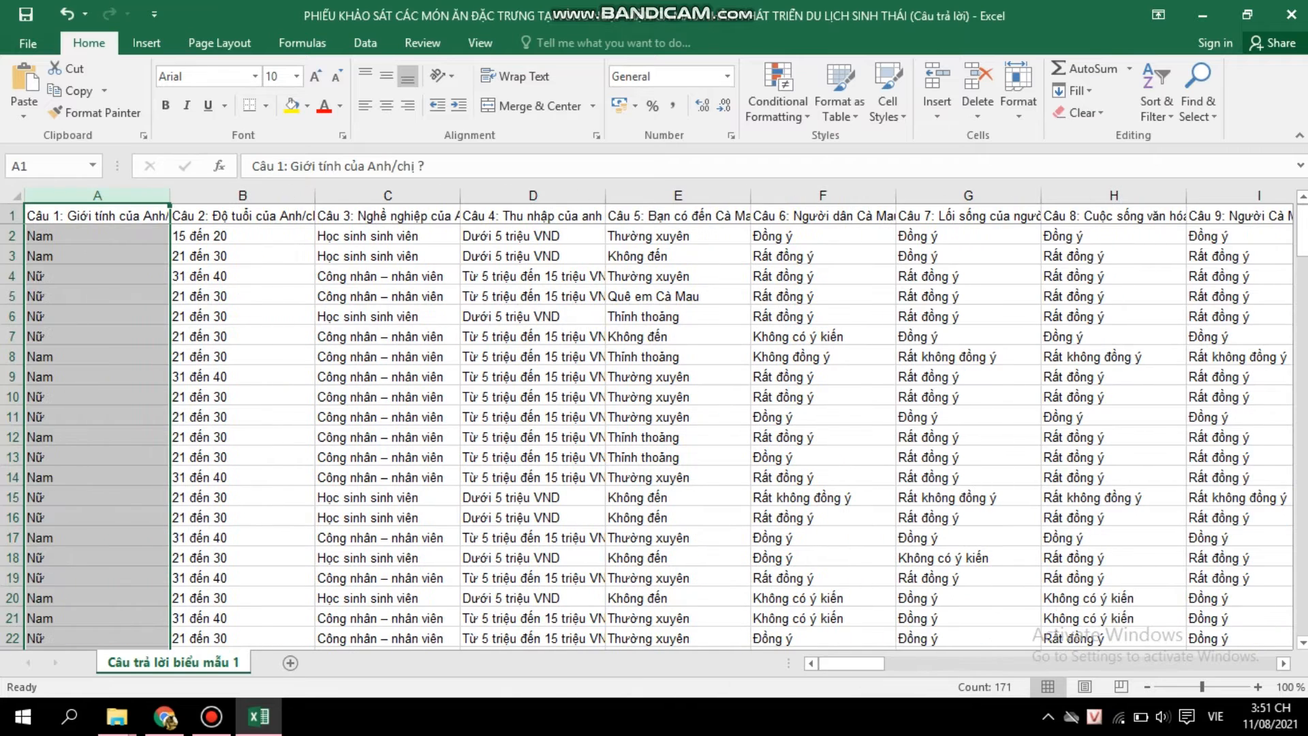
pyautogui.click(97, 216)
pyautogui.press('Down')
pyautogui.press('Down')
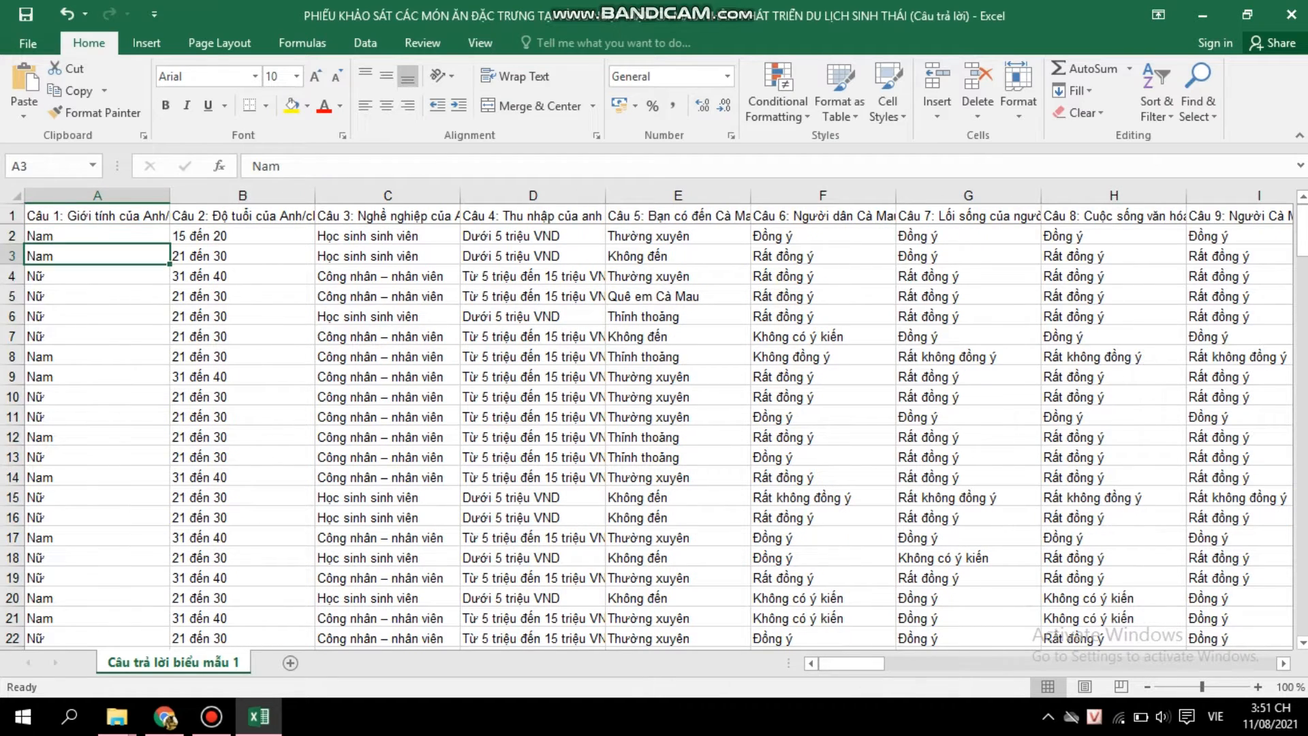
pyautogui.press('Right')
pyautogui.press('Right')
# Replace every "Nam" answer with the code 1 using Find and Replace, copying the search text from cell A2
pyautogui.hotkey('ctrl', 'h')
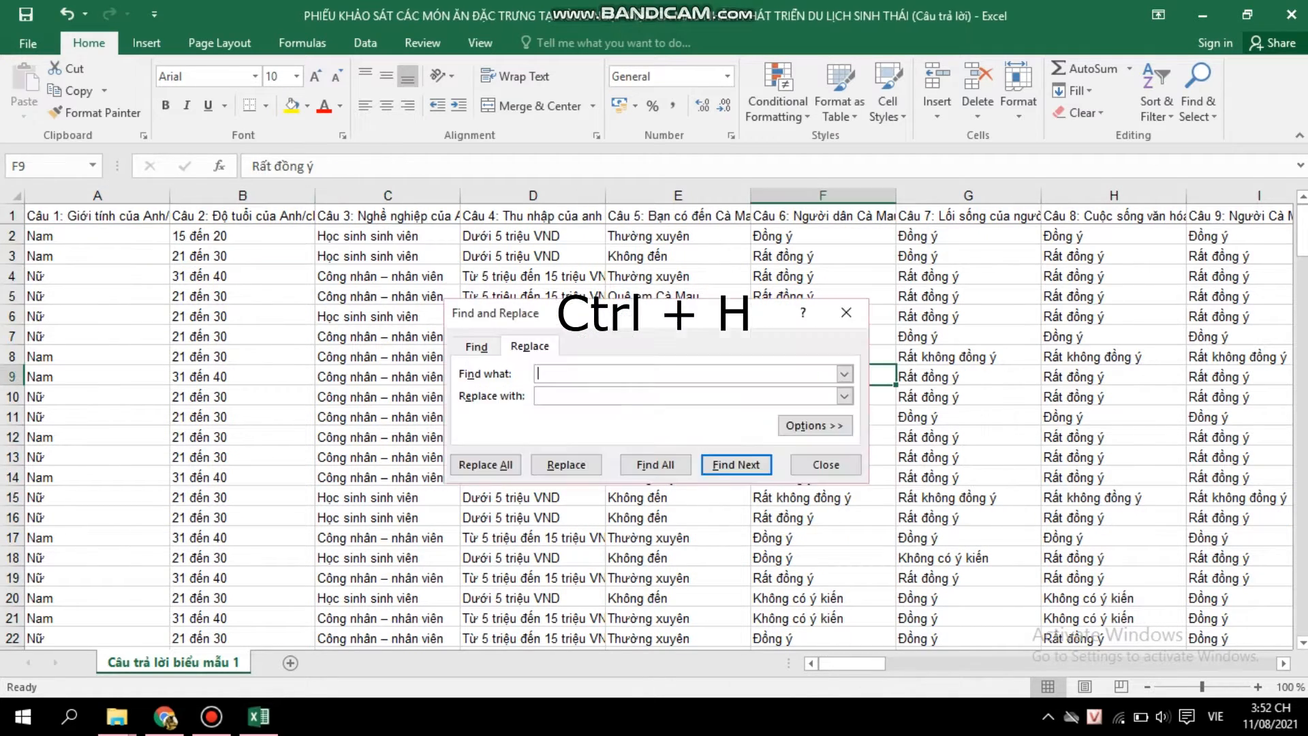
pyautogui.click(84, 236)
pyautogui.rightClick(84, 235)
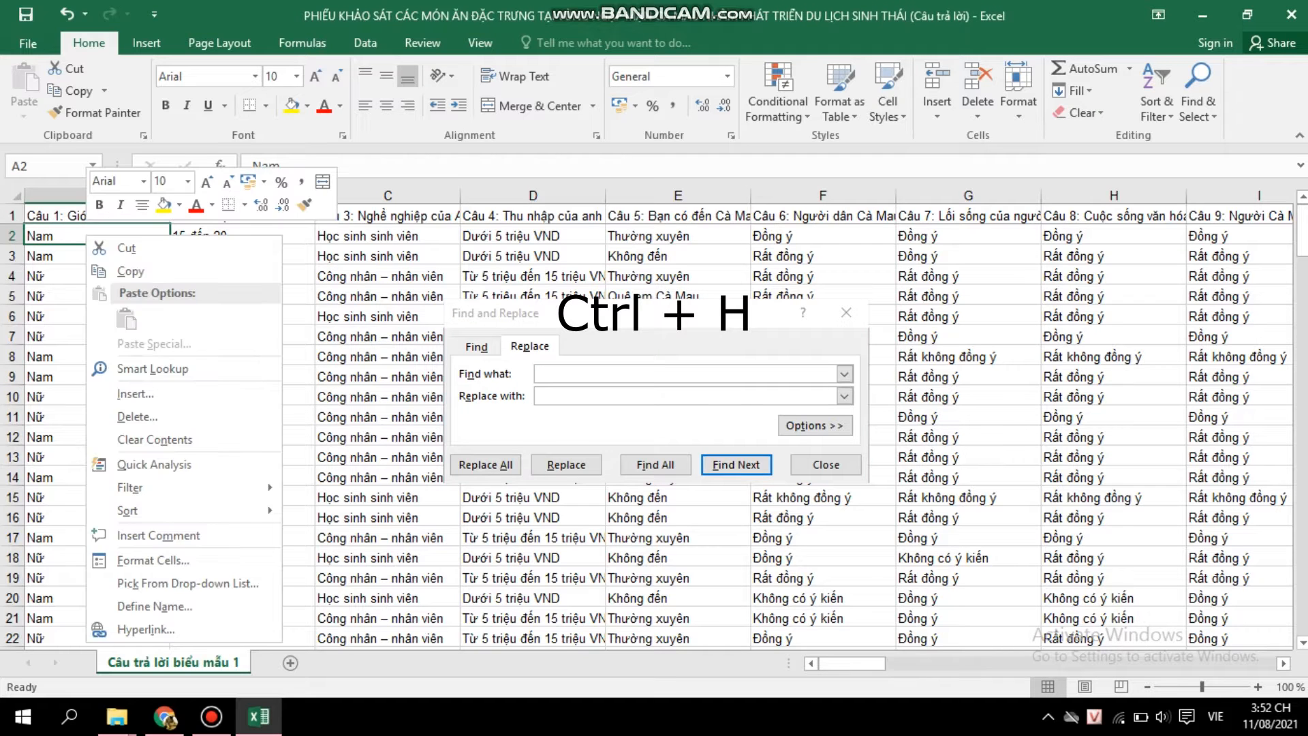
pyautogui.click(130, 272)
pyautogui.hotkey('ctrl', 'h')
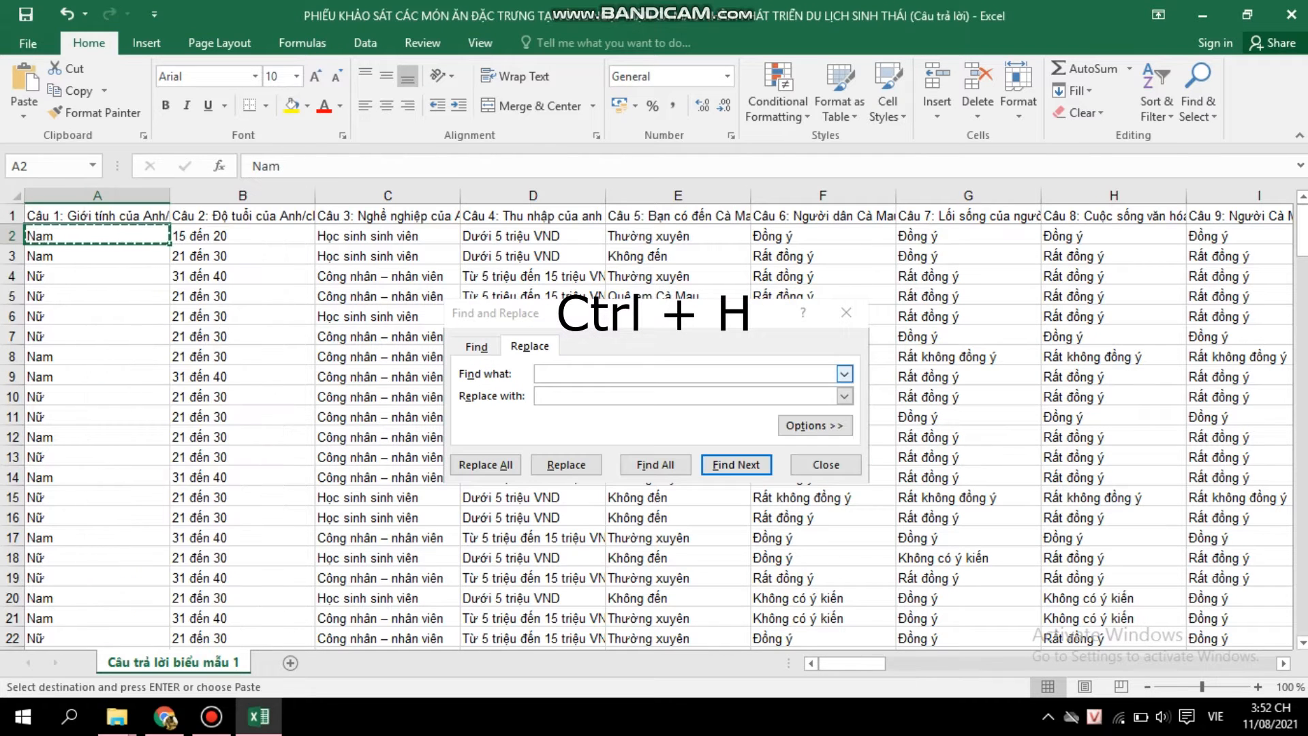
pyautogui.rightClick(568, 375)
pyautogui.click(612, 431)
pyautogui.press('Tab')
pyautogui.write('1')
pyautogui.press('Tab')
pyautogui.press('Tab')
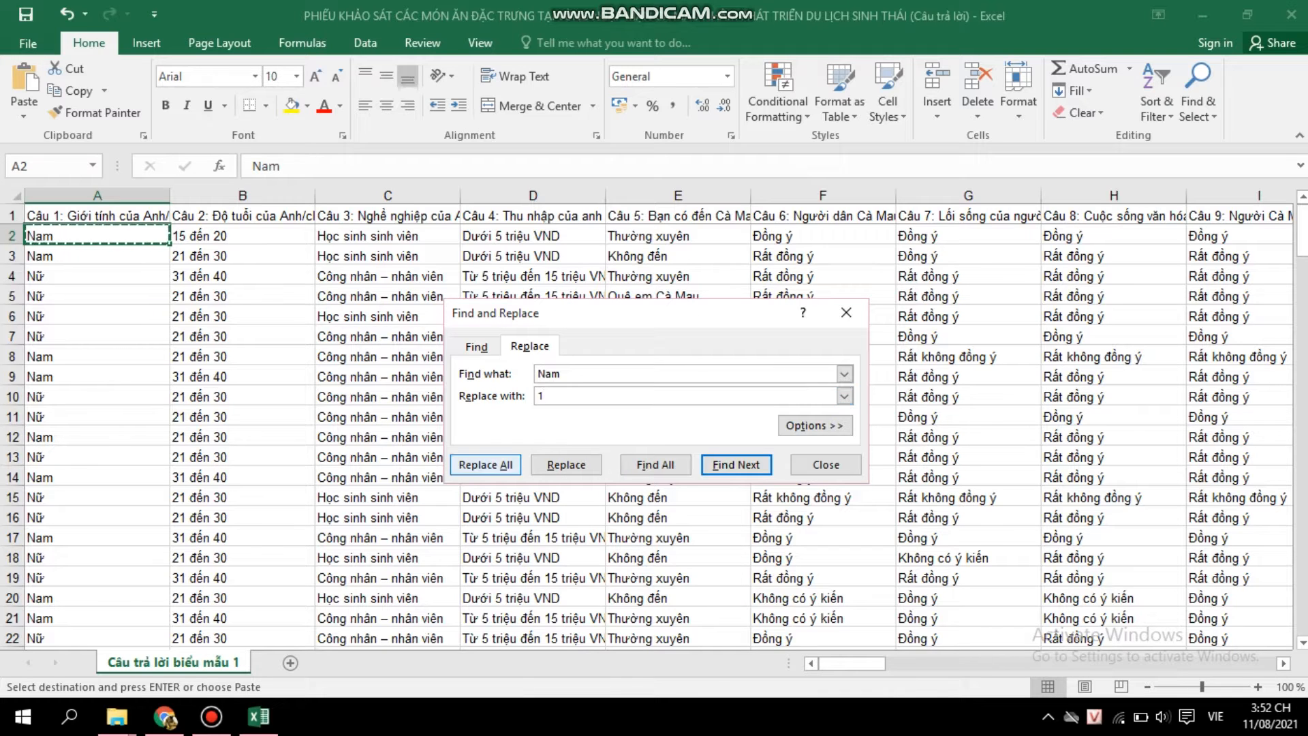
pyautogui.press('Return')
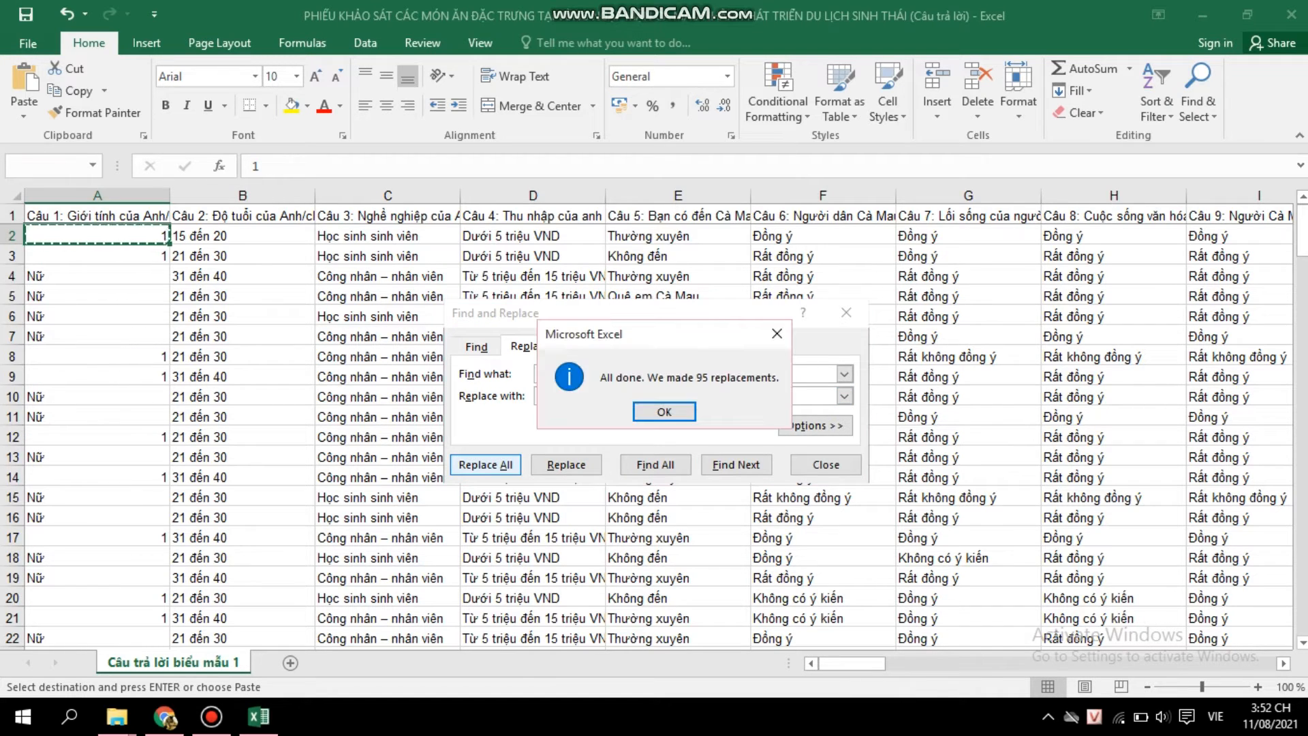
pyautogui.press('Return')
# Replace every "Nữ" answer with the code 2, copying the search text from cell A4
pyautogui.click(97, 276)
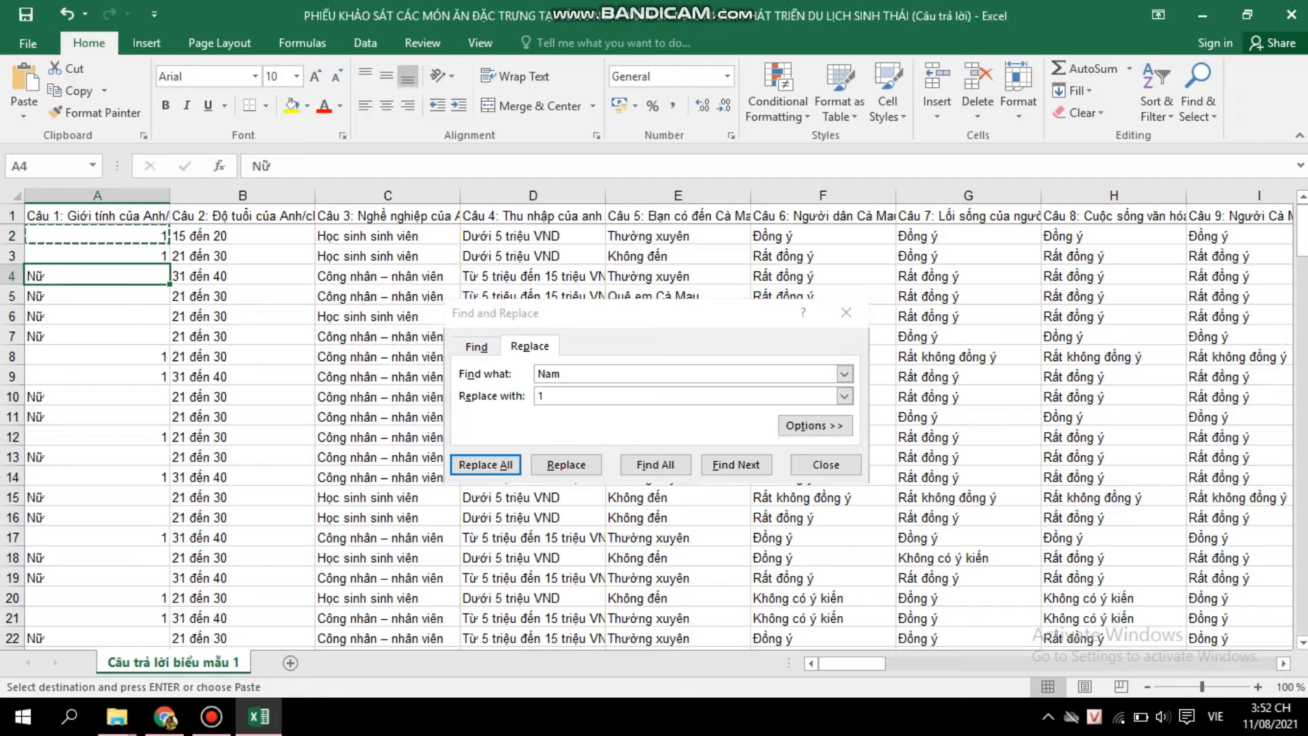
pyautogui.rightClick(135, 276)
pyautogui.click(170, 316)
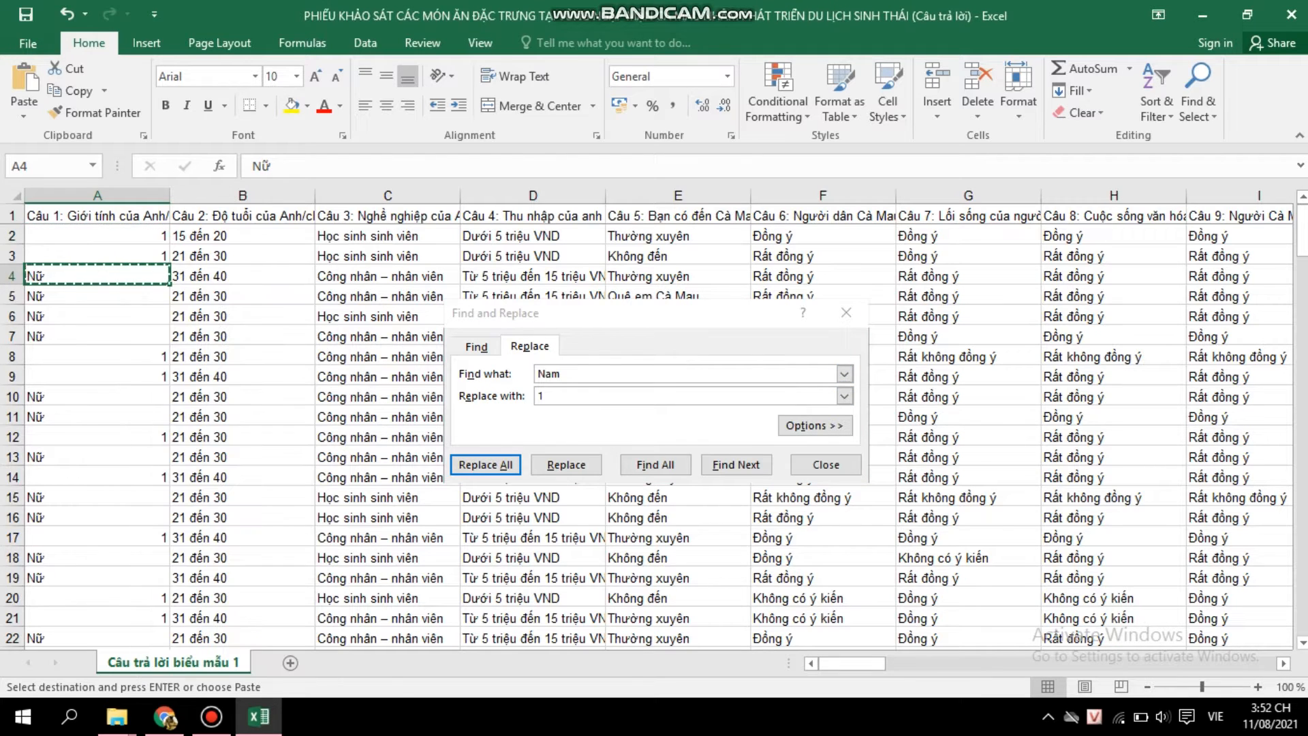
pyautogui.click(547, 375)
pyautogui.doubleClick(547, 374)
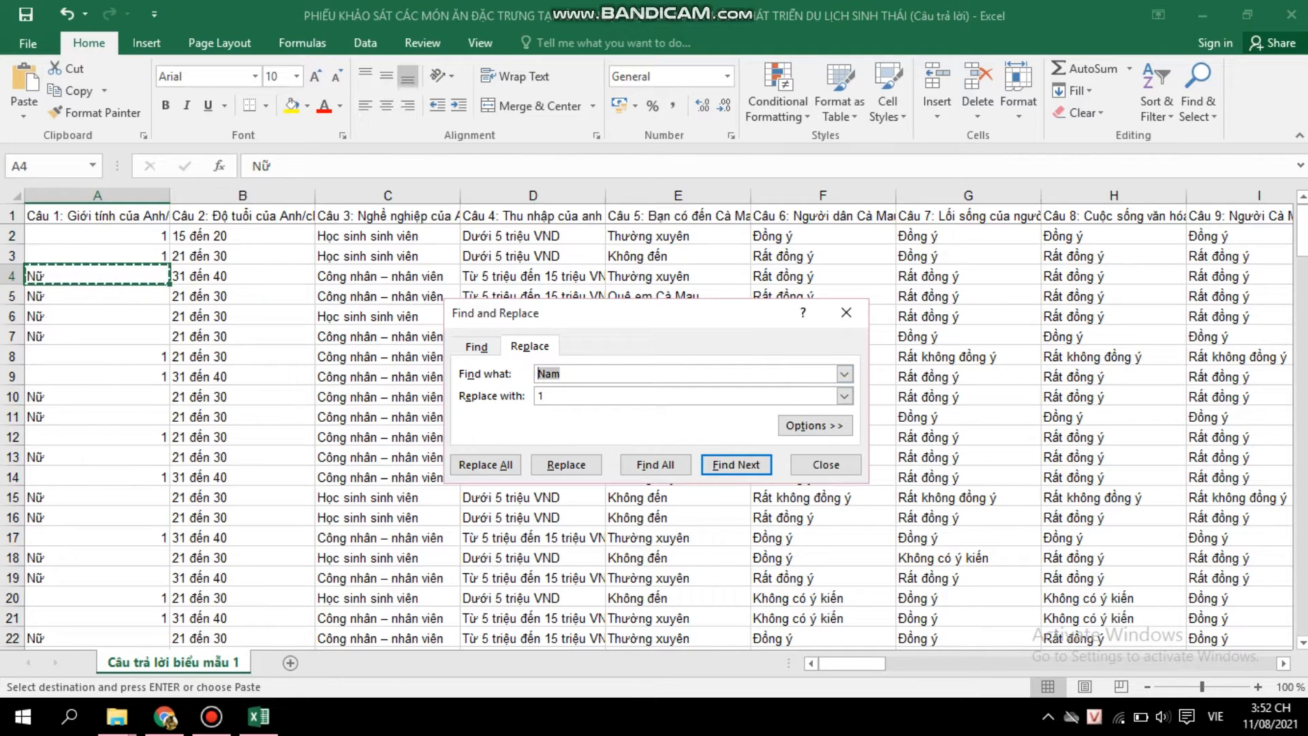
pyautogui.rightClick(568, 370)
pyautogui.click(610, 425)
pyautogui.press('Tab')
pyautogui.write('2')
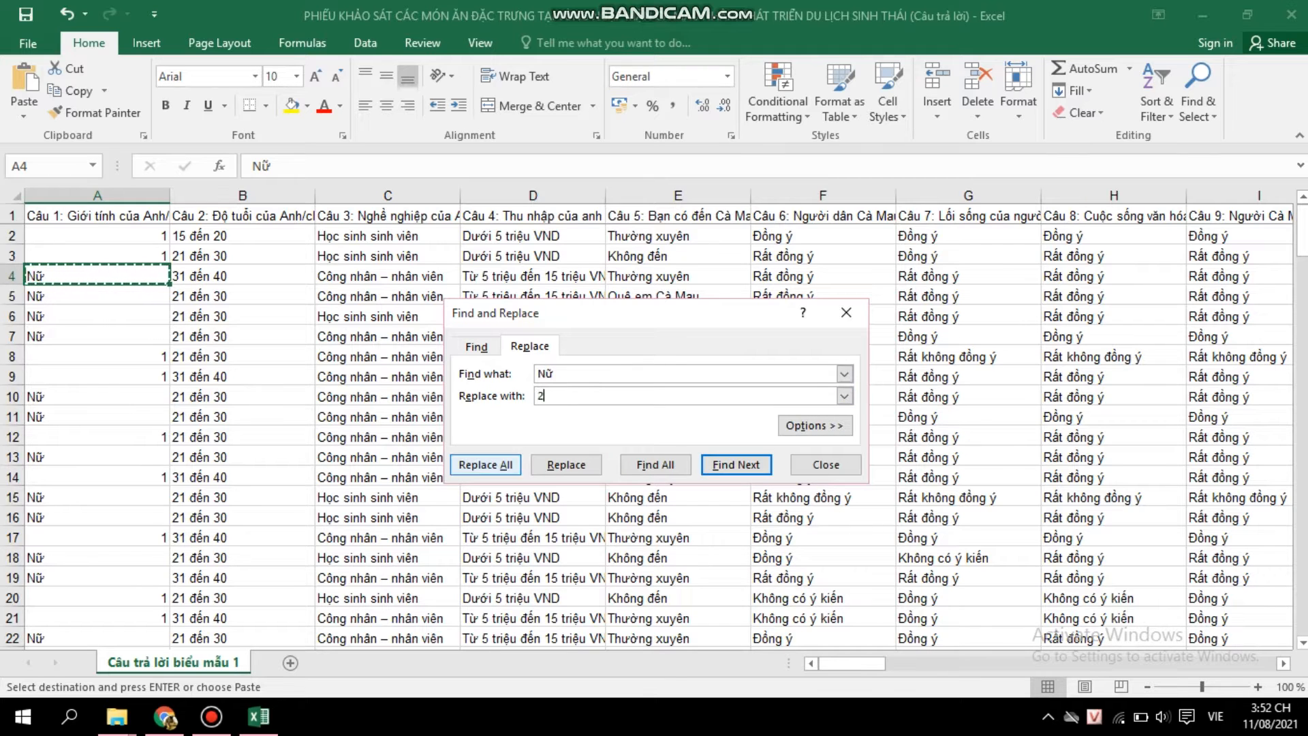
pyautogui.click(486, 465)
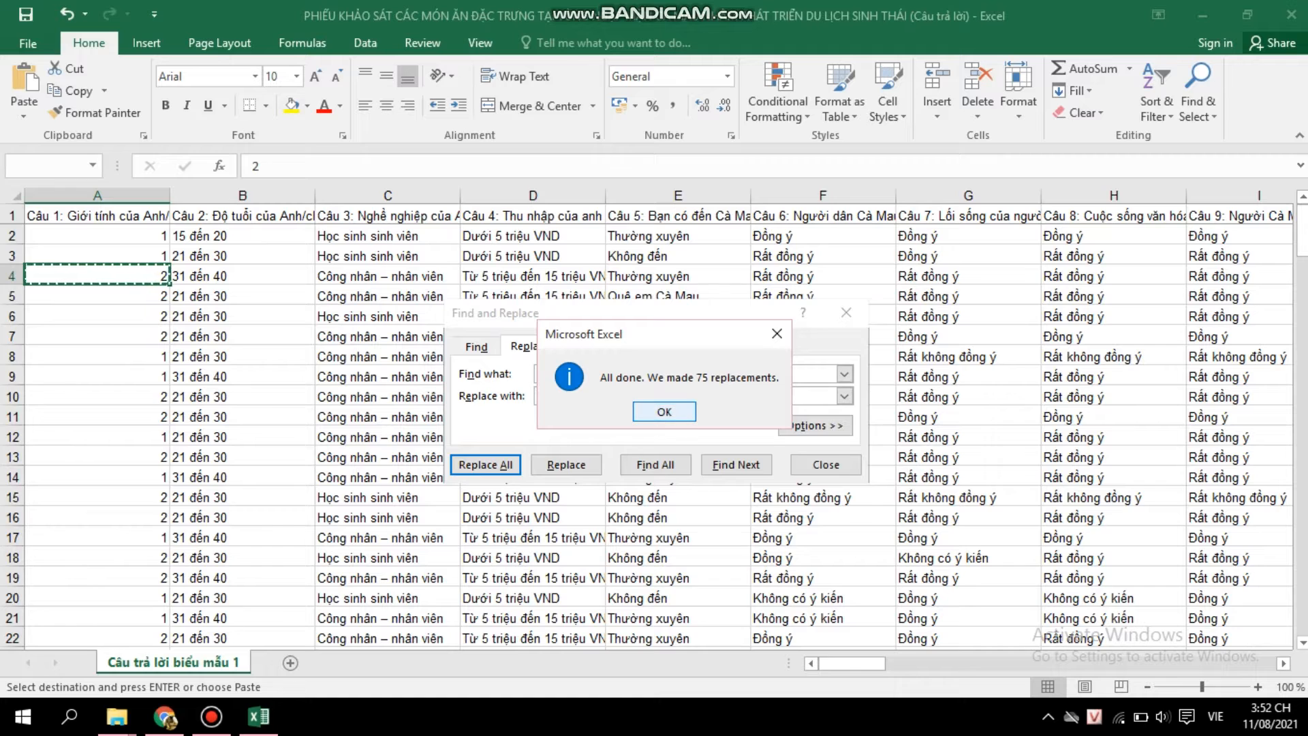
pyautogui.press('Return')
# Replace every "15 đến 20" age answer with the code 1, copying the search text from cell B2
pyautogui.moveTo(613, 314); pyautogui.dragTo(724, 342)
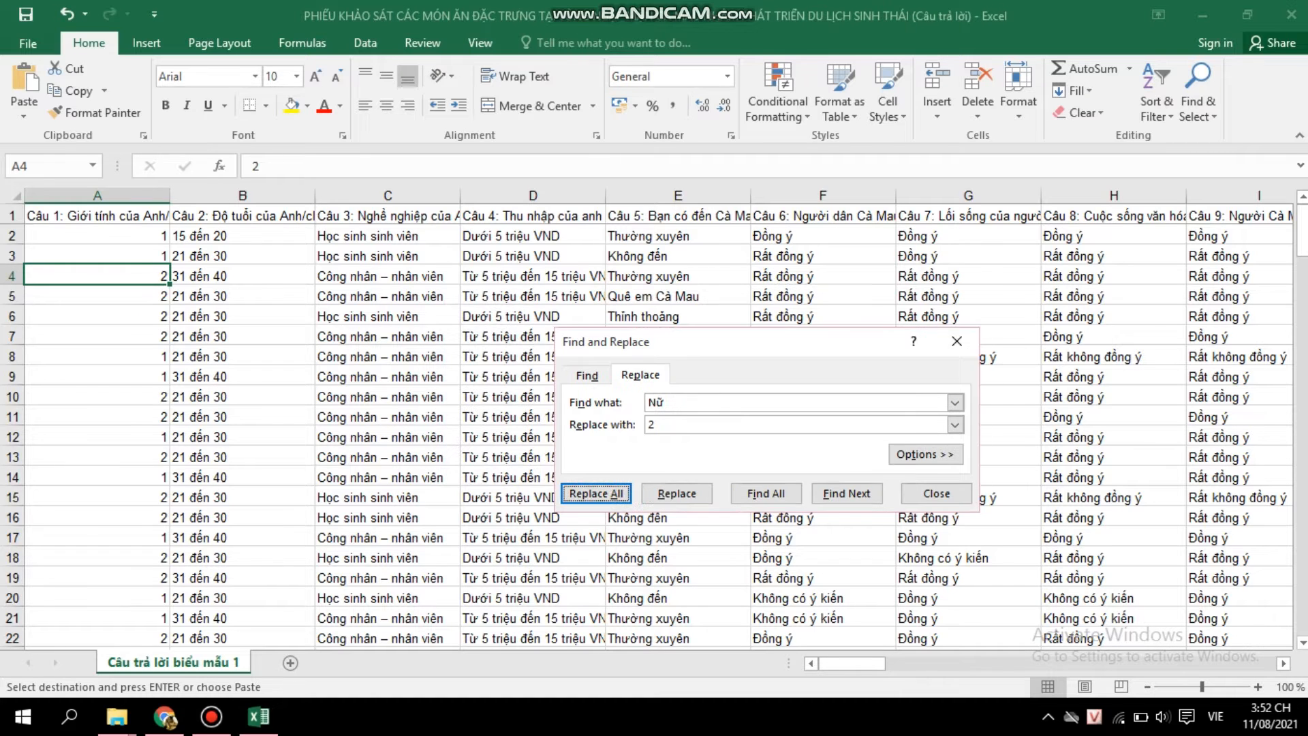
pyautogui.click(242, 236)
pyautogui.rightClick(227, 234)
pyautogui.click(268, 266)
pyautogui.click(665, 403)
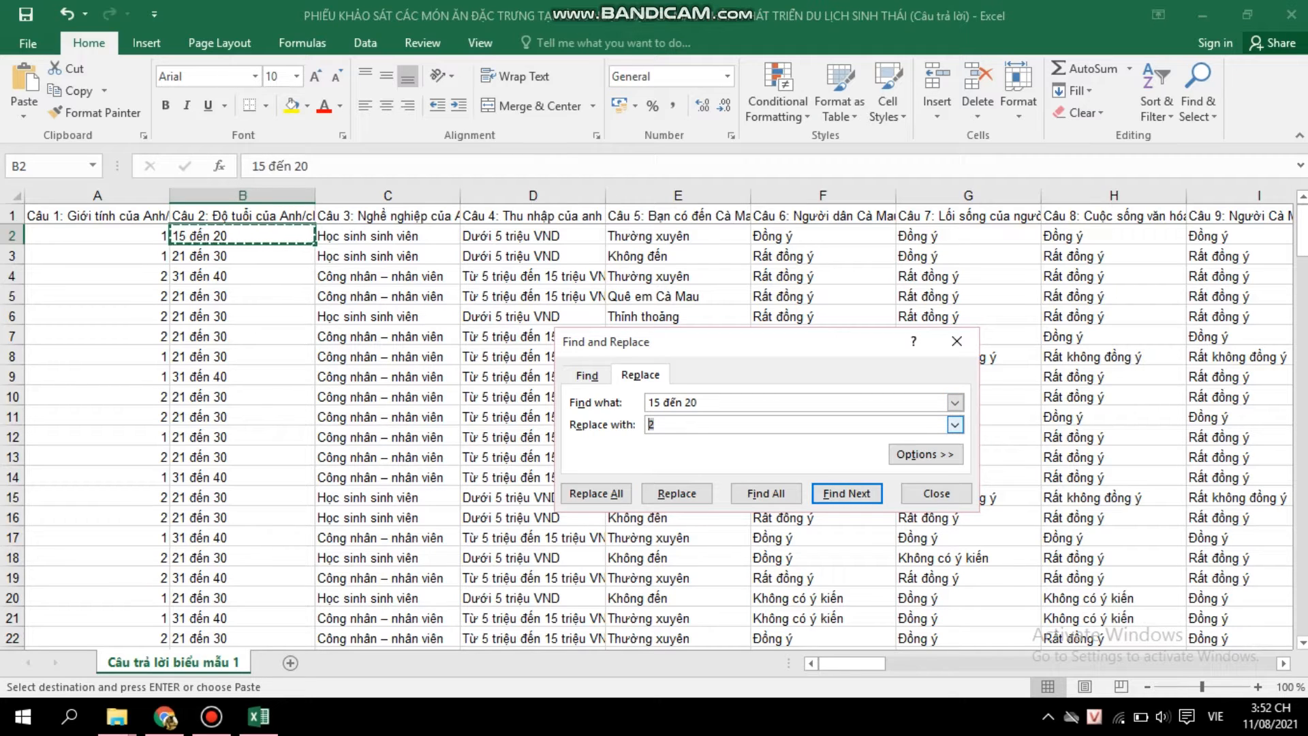
pyautogui.hotkey('alt', 'a')
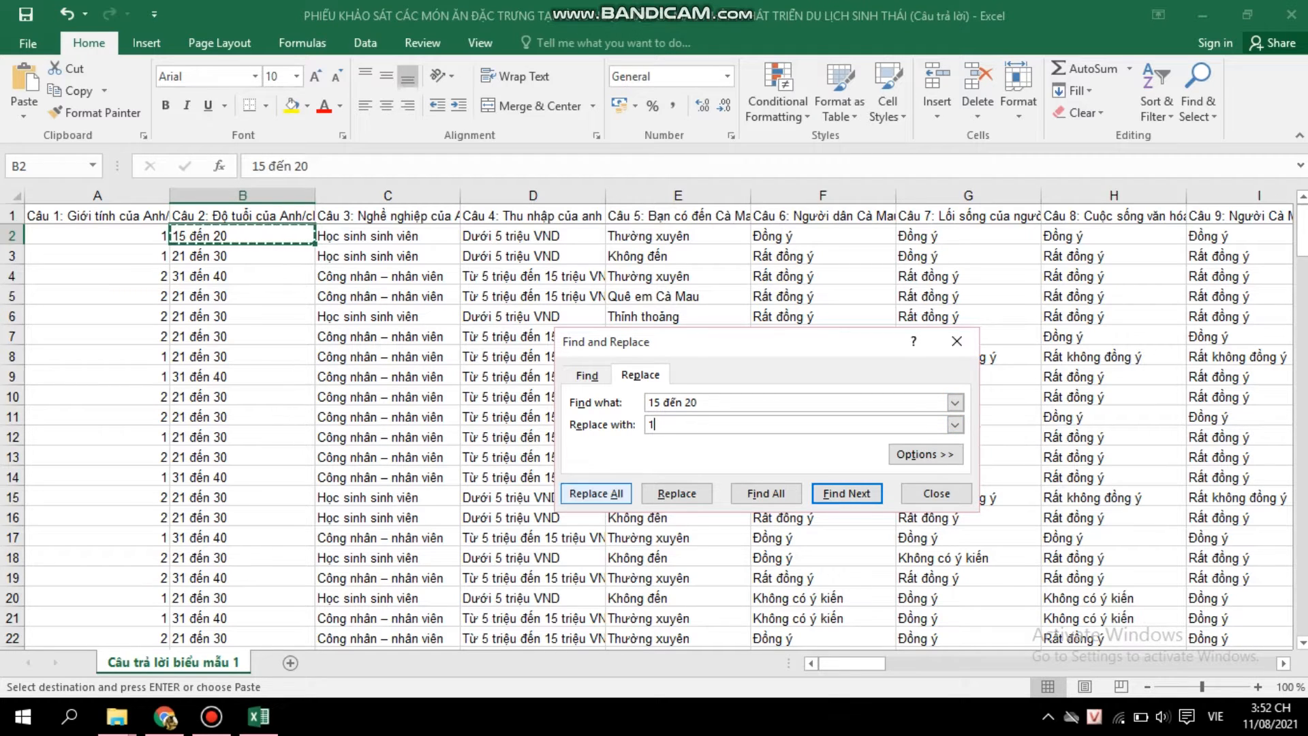
pyautogui.press('Return')
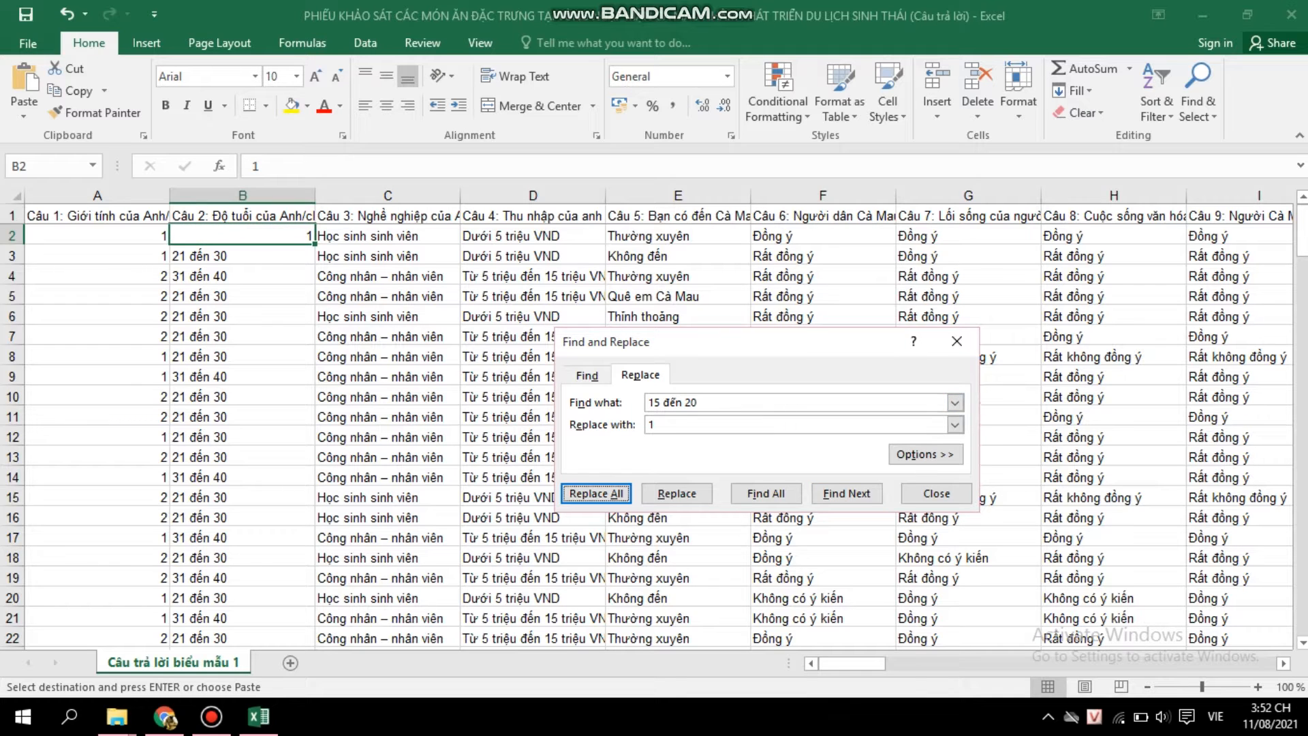
# Replace every "21 đến 30" age answer with the code 2, copying the search text from cell B3
pyautogui.click(234, 256)
pyautogui.rightClick(234, 257)
pyautogui.click(282, 295)
pyautogui.click(674, 402)
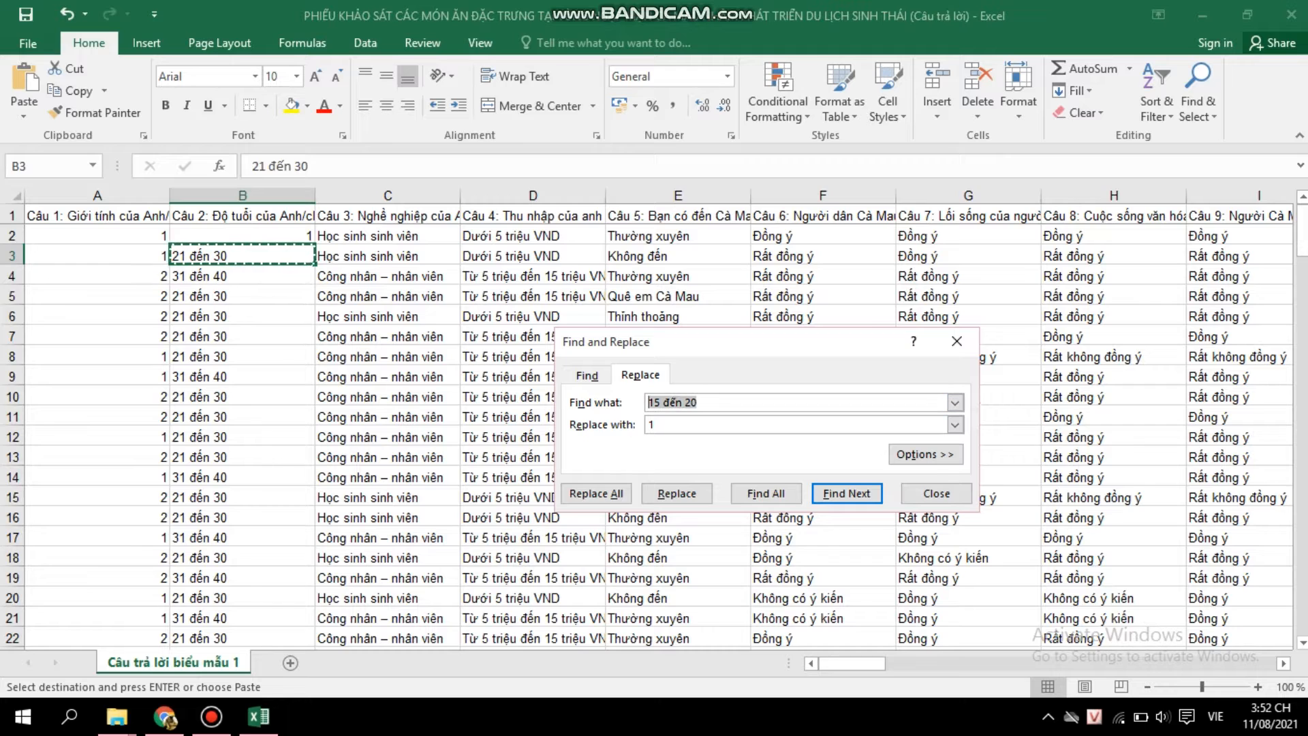
pyautogui.hotkey('ctrl', 'v')
pyautogui.hotkey('alt', 'a')
pyautogui.press('Return')
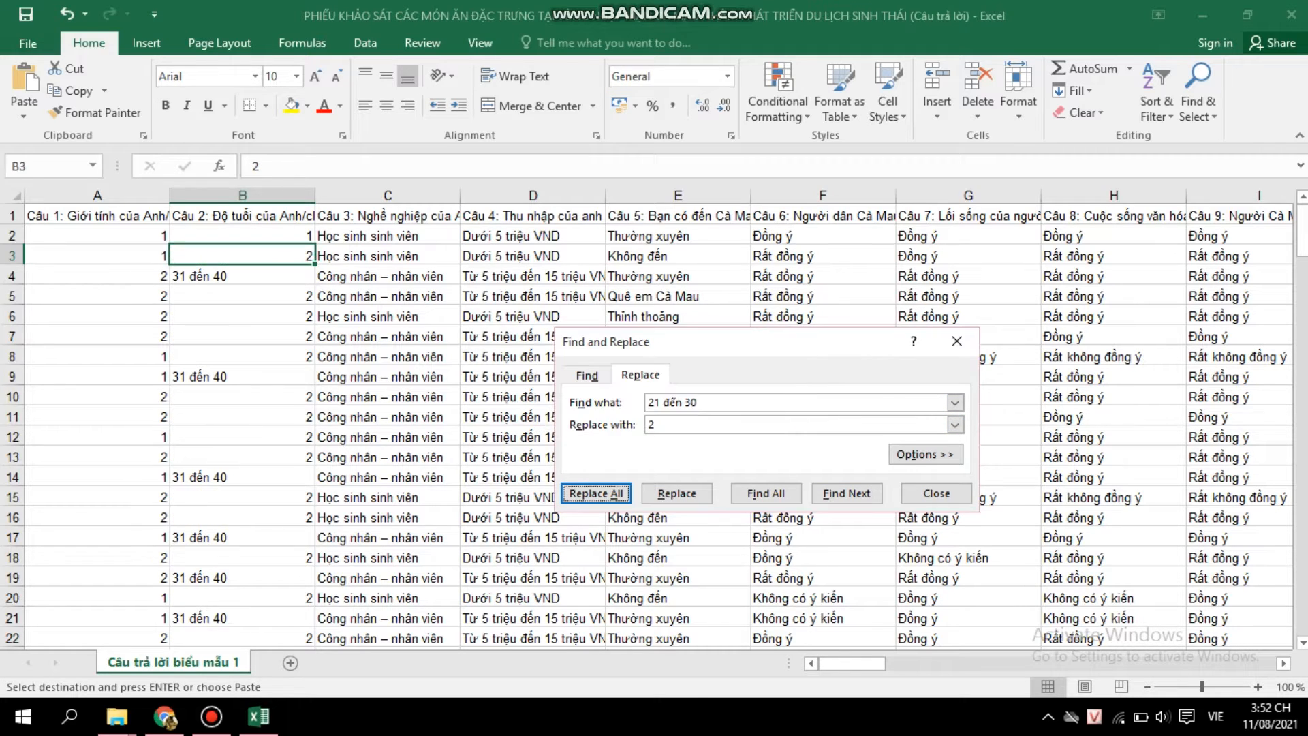
# Replace every "31 đến 40" age answer with the code 3 and check the age column for uncoded answers
pyautogui.click(271, 277)
pyautogui.rightClick(271, 277)
pyautogui.press('c')
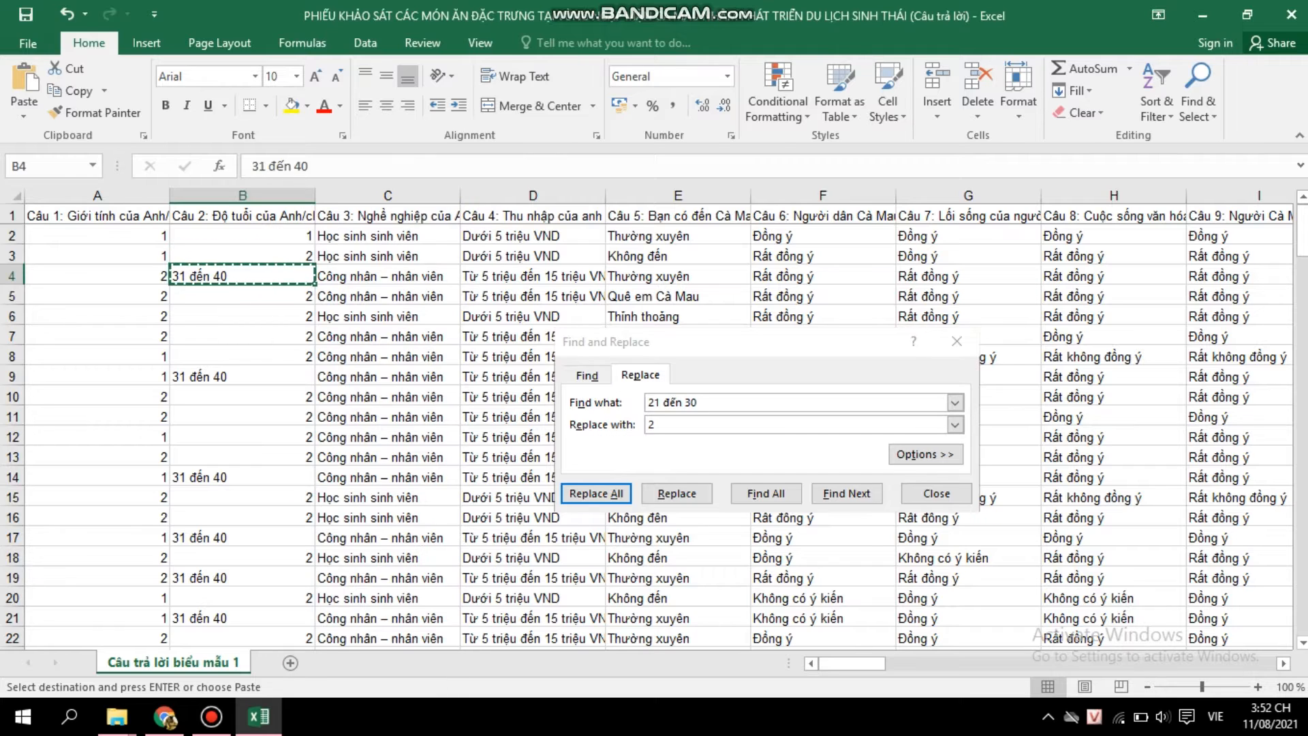
pyautogui.hotkey('ctrl', 'h')
pyautogui.hotkey('ctrl', 'v')
pyautogui.press('Tab')
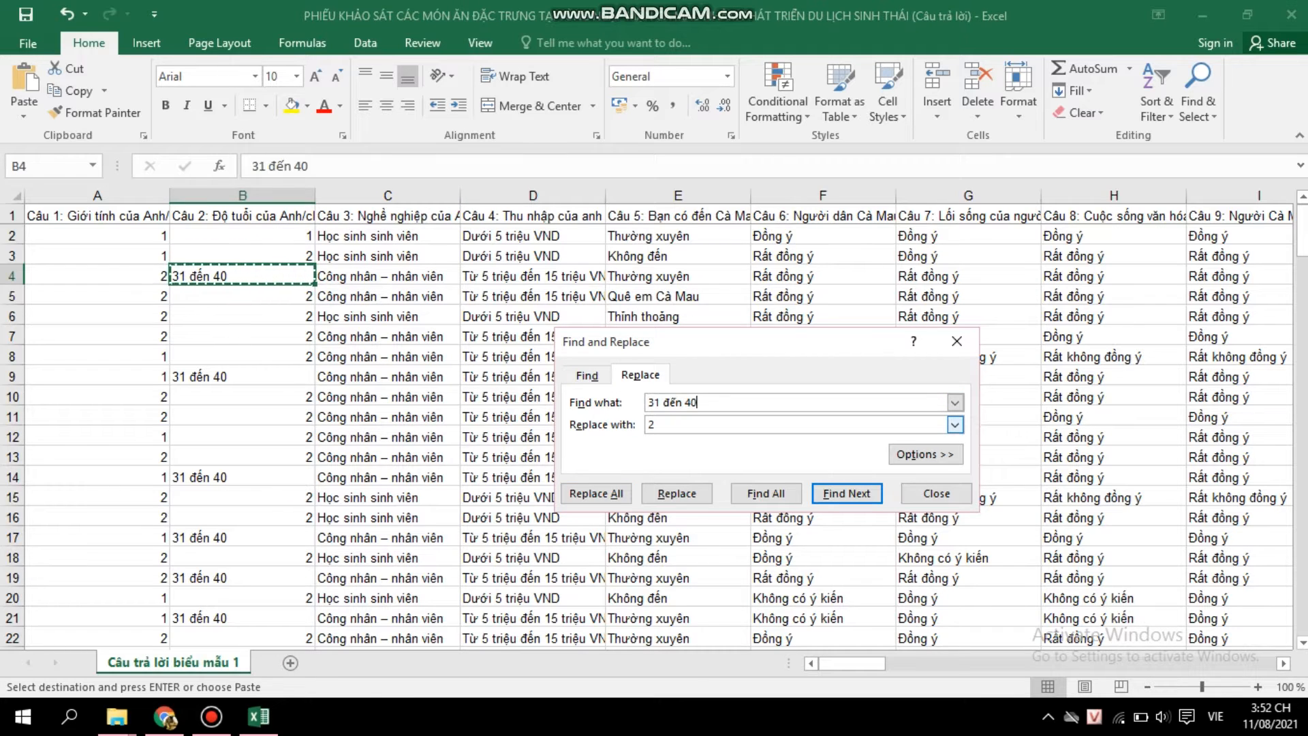
pyautogui.write('3')
pyautogui.hotkey('alt', 'a')
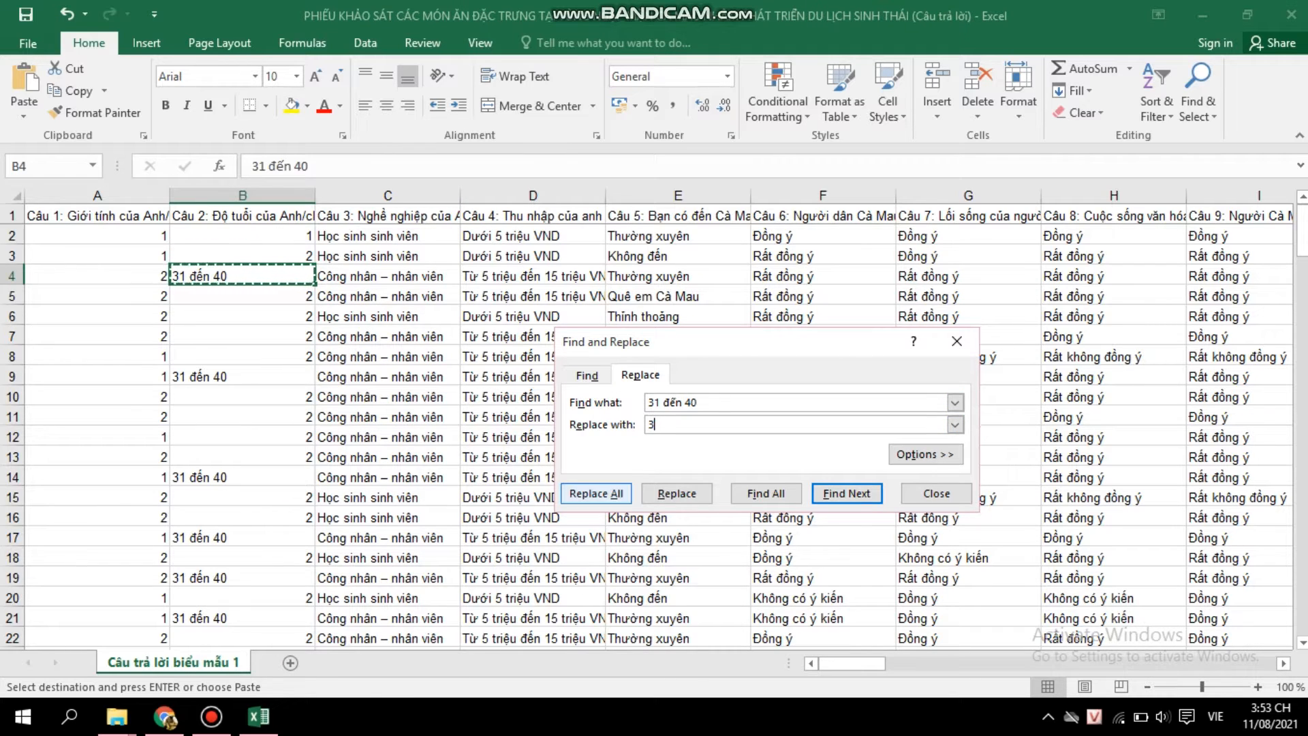
pyautogui.press('Return')
pyautogui.scroll(-20, 387, 436)
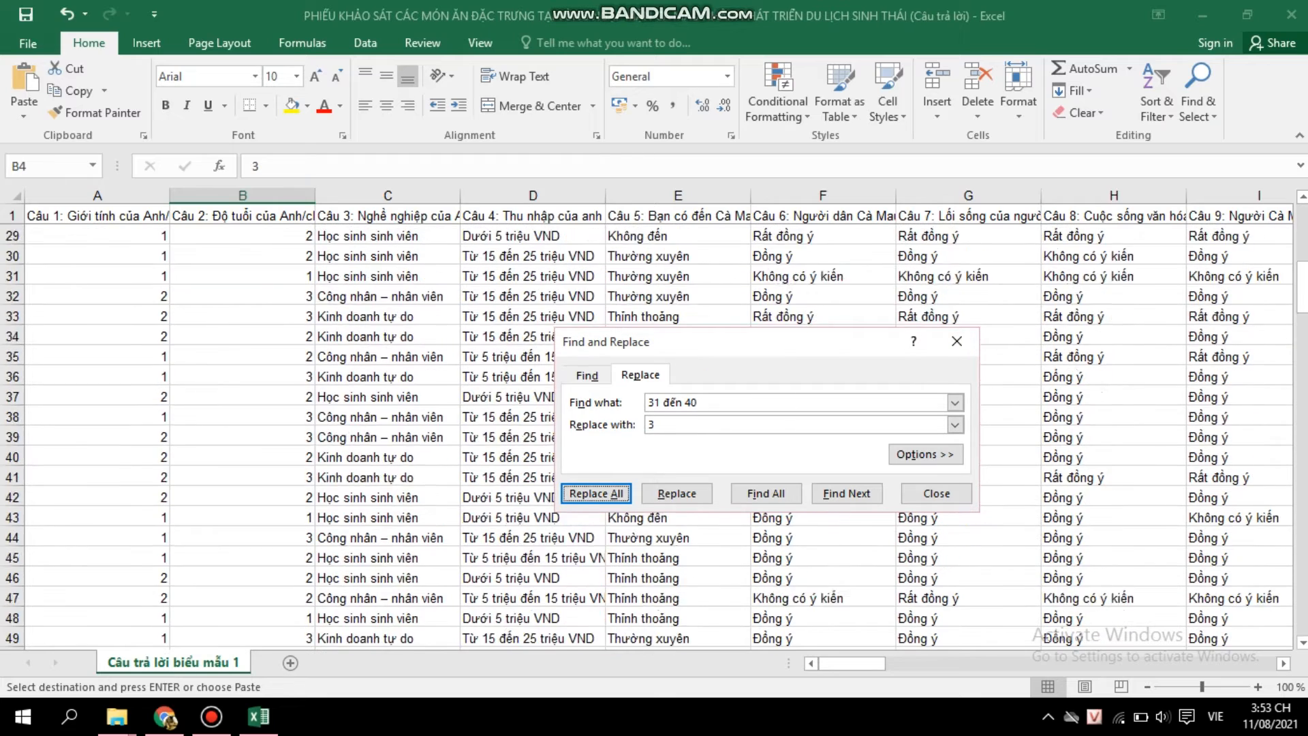
pyautogui.scroll(10, 387, 436)
pyautogui.scroll(13, 387, 436)
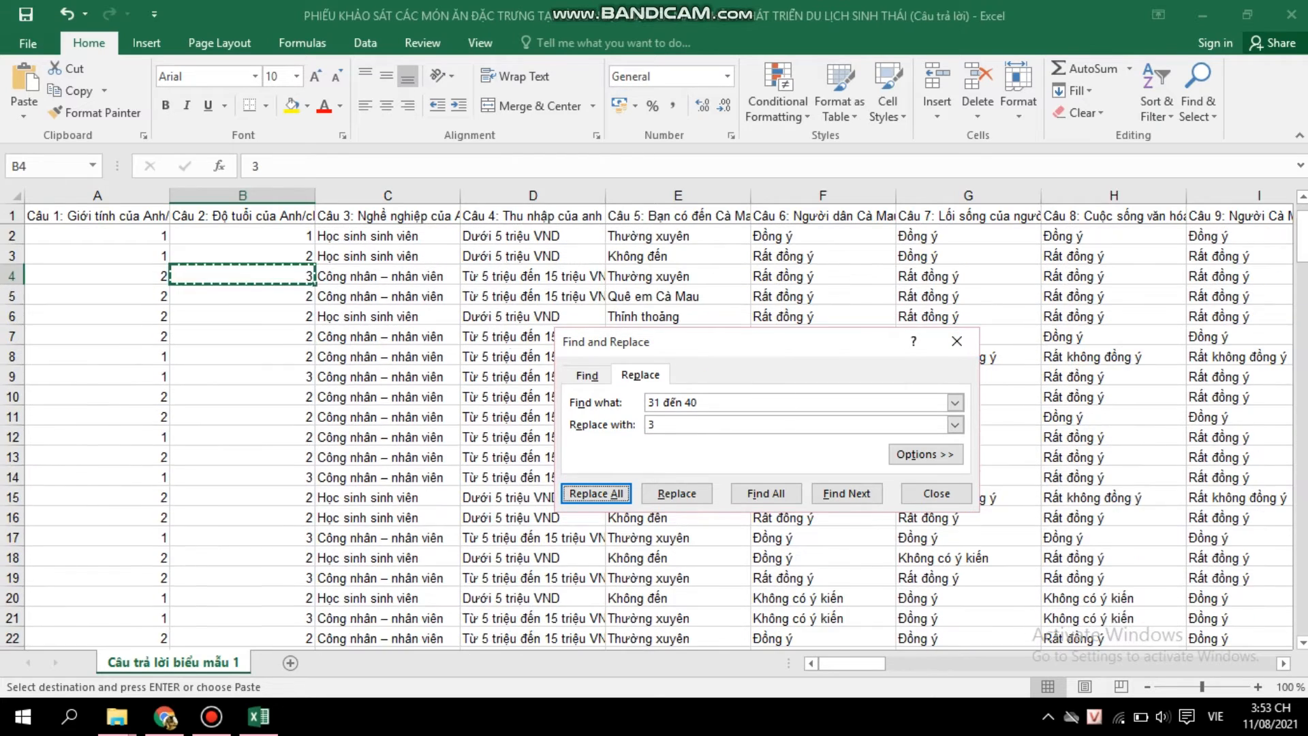
# Replace every "Học sinh sinh viên" occupation answer with the code 1, copying the search text from cell C2
pyautogui.click(374, 237)
pyautogui.rightClick(373, 238)
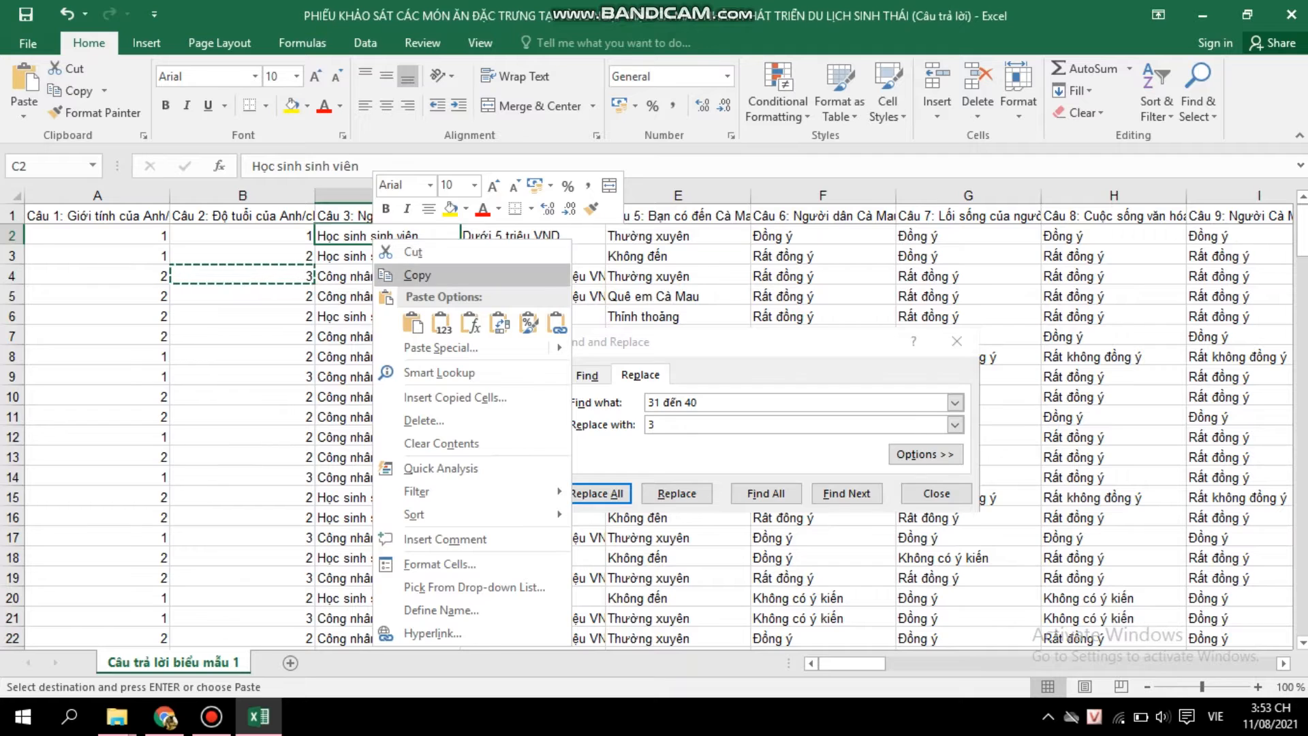
pyautogui.click(417, 275)
pyautogui.click(671, 403)
pyautogui.doubleClick(671, 403)
pyautogui.rightClick(661, 402)
pyautogui.click(706, 457)
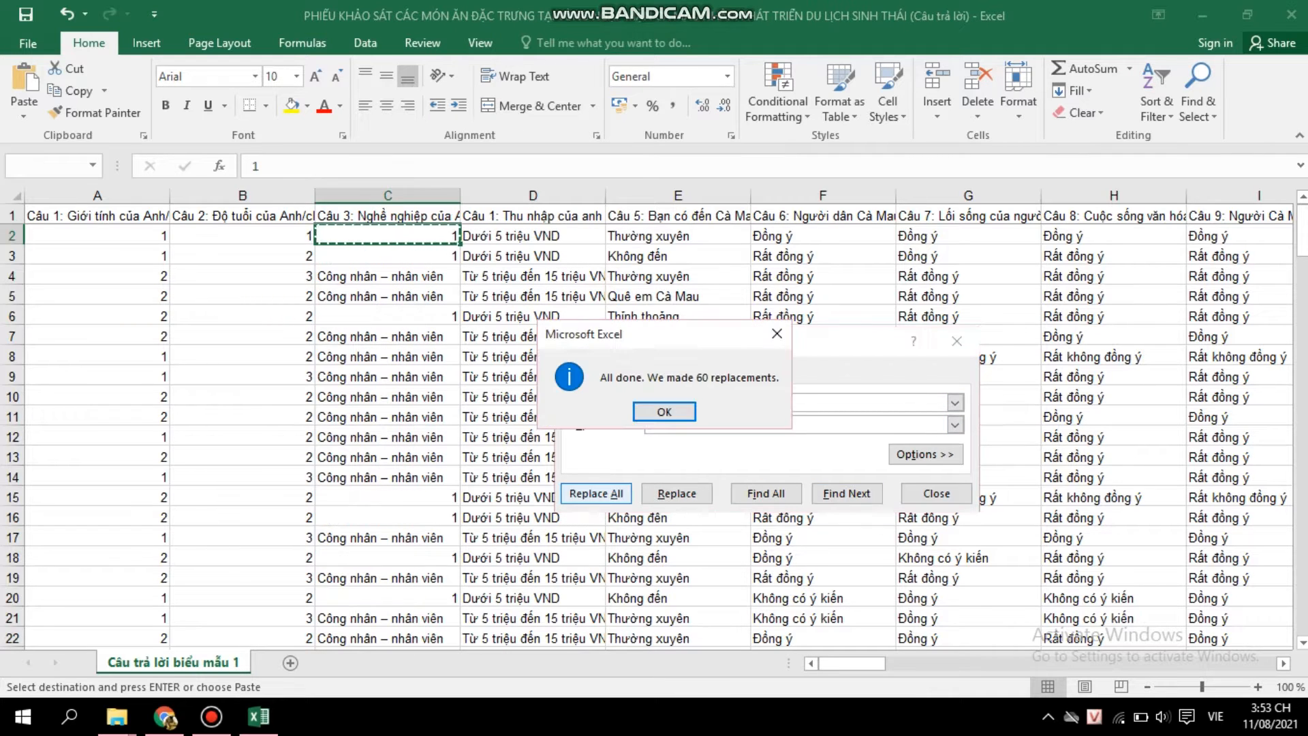
pyautogui.click(665, 411)
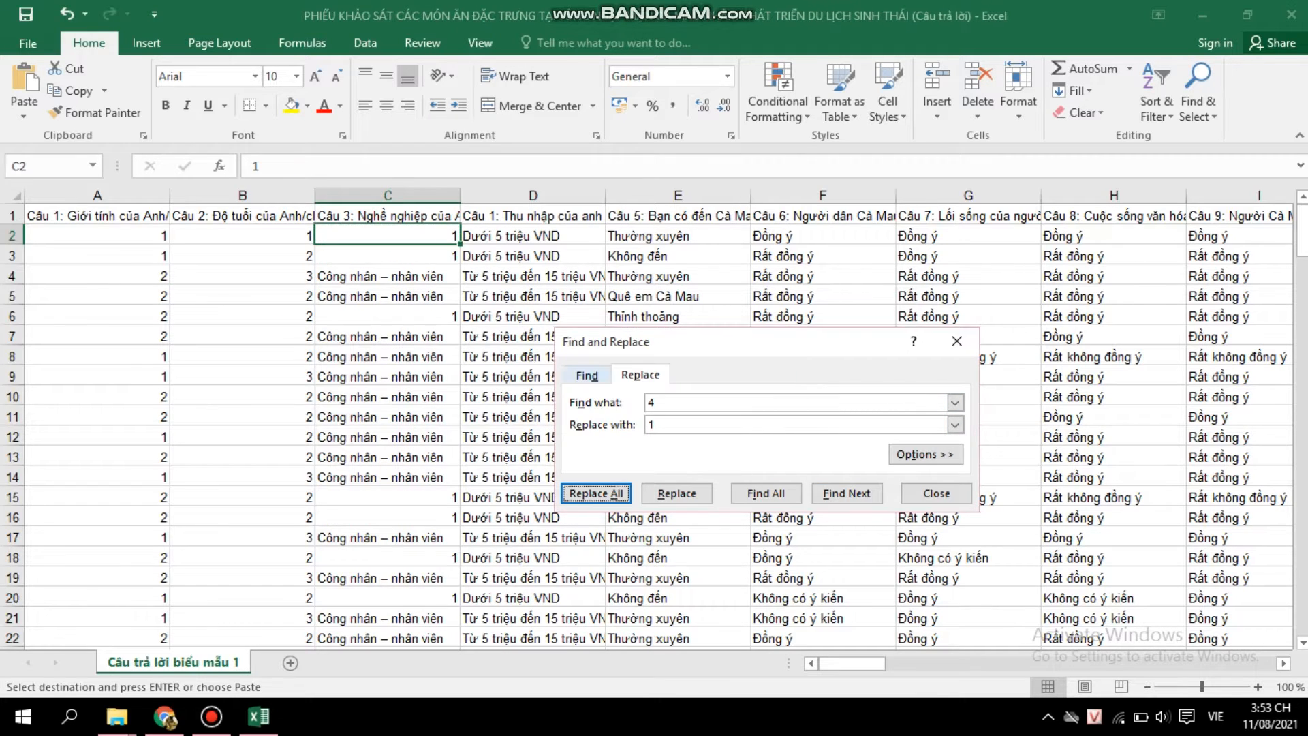
# Replace every "Công nhân – nhân viên" occupation answer with the code 2, copying the search text from cell C4
pyautogui.click(379, 276)
pyautogui.hotkey('ctrl', 'c')
pyautogui.doubleClick(652, 402)
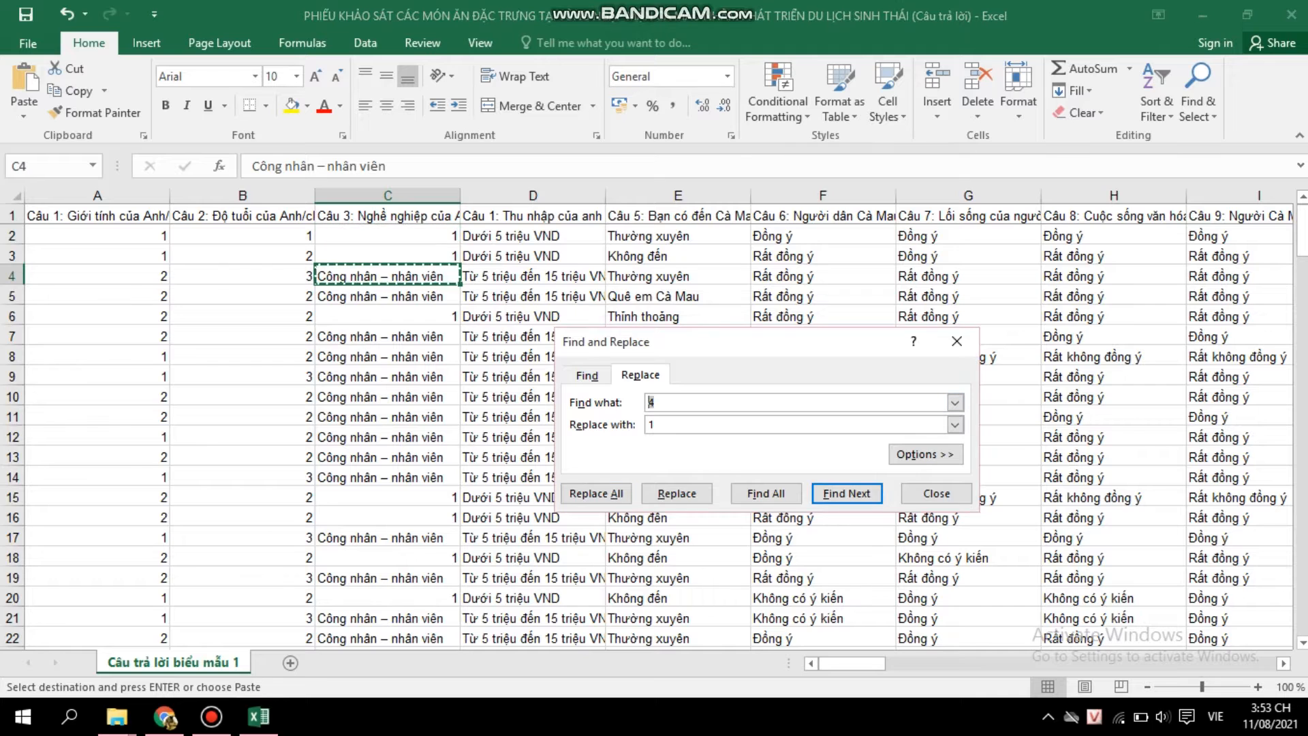
pyautogui.hotkey('ctrl', 'v')
pyautogui.hotkey('alt', 'a')
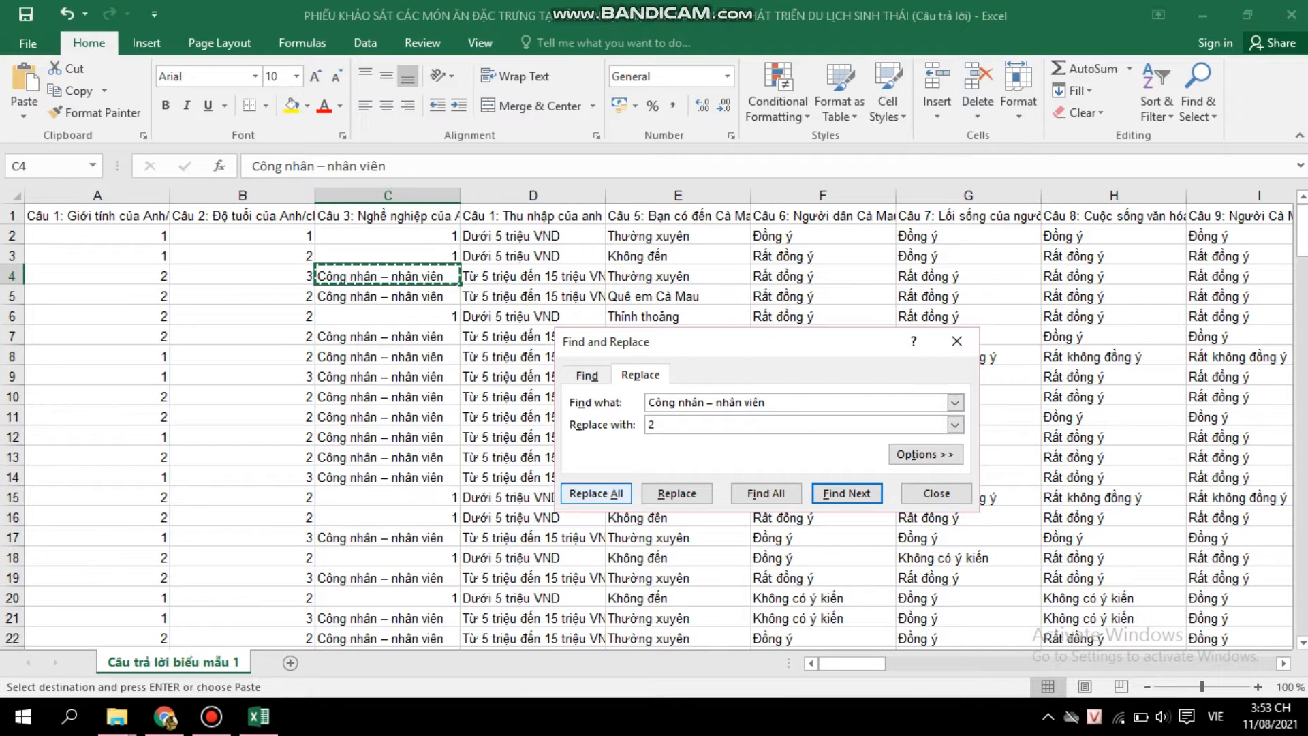
pyautogui.press('Return')
# Replace every "Kinh doanh tự do" occupation answer with the code 3, copying the search text from cell C24
pyautogui.scroll(-3, 388, 498)
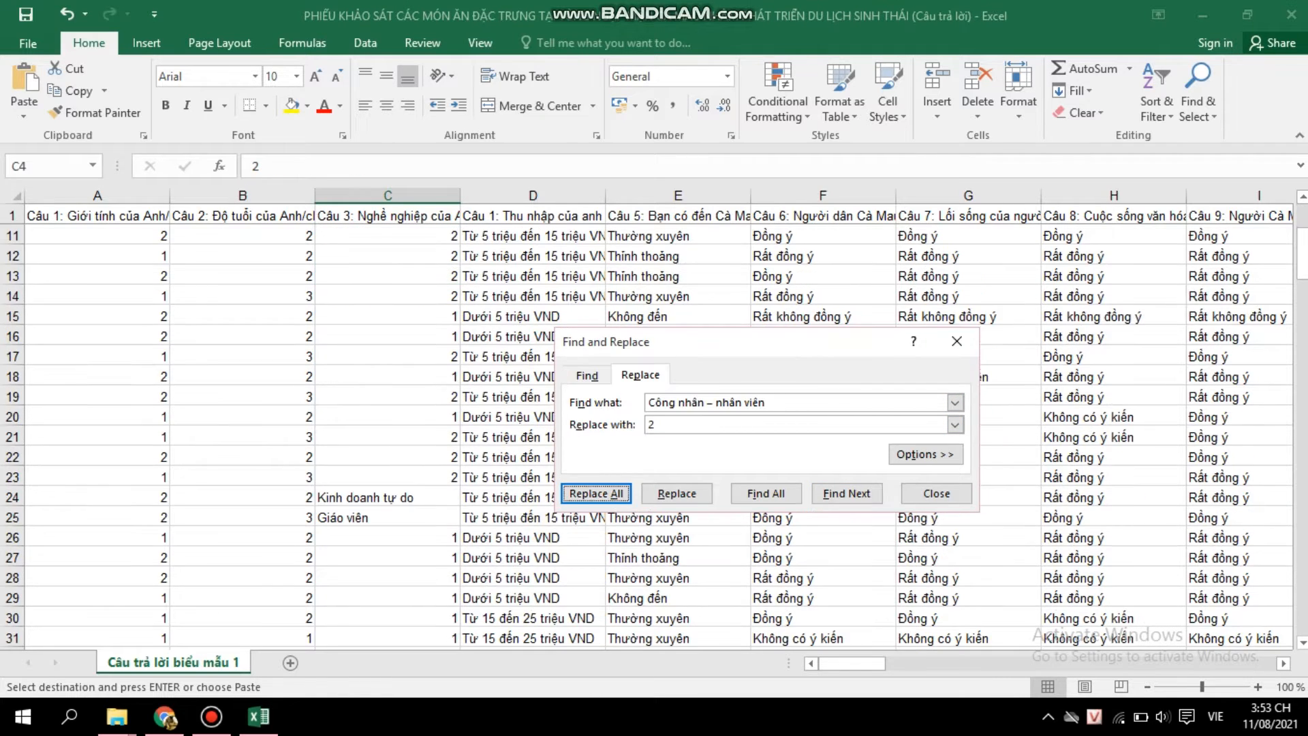
pyautogui.click(388, 498)
pyautogui.hotkey('ctrl', 'c')
pyautogui.hotkey('ctrl', 'h')
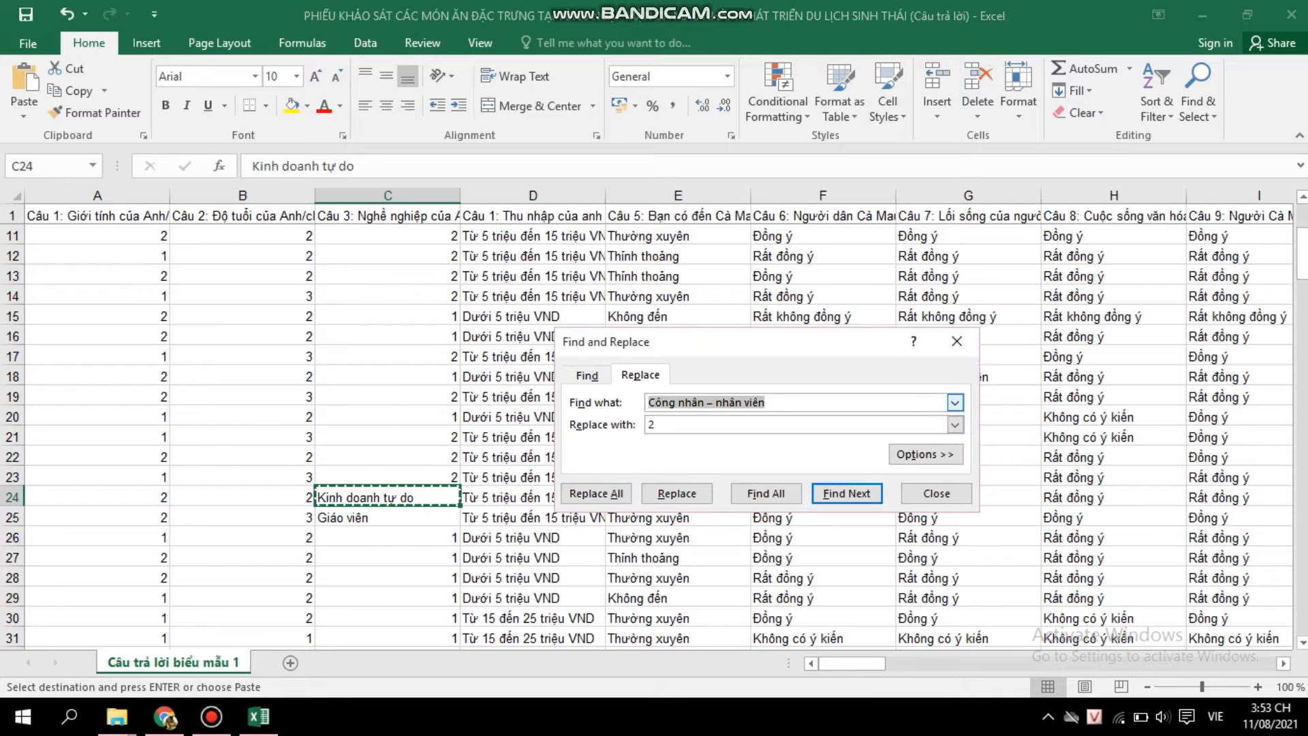
pyautogui.hotkey('ctrl', 'v')
pyautogui.press('Tab')
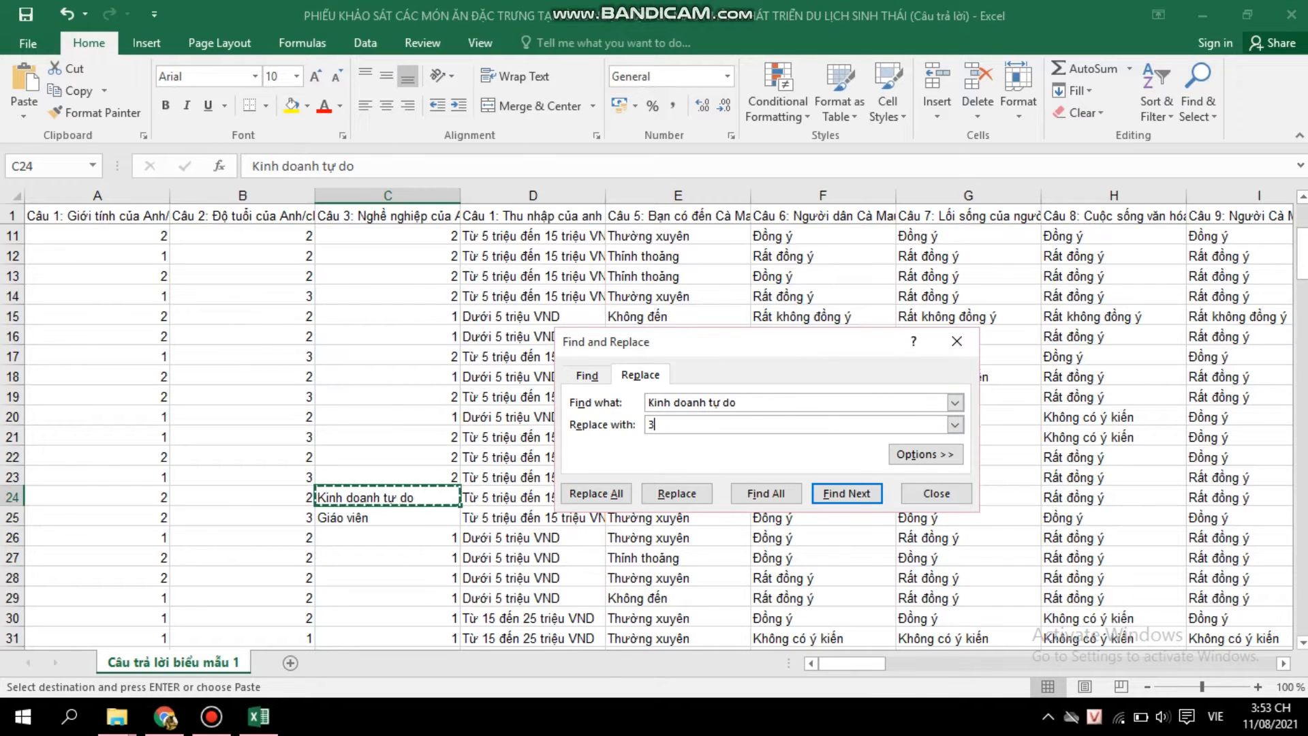
pyautogui.click(596, 493)
pyautogui.click(665, 411)
pyautogui.click(388, 518)
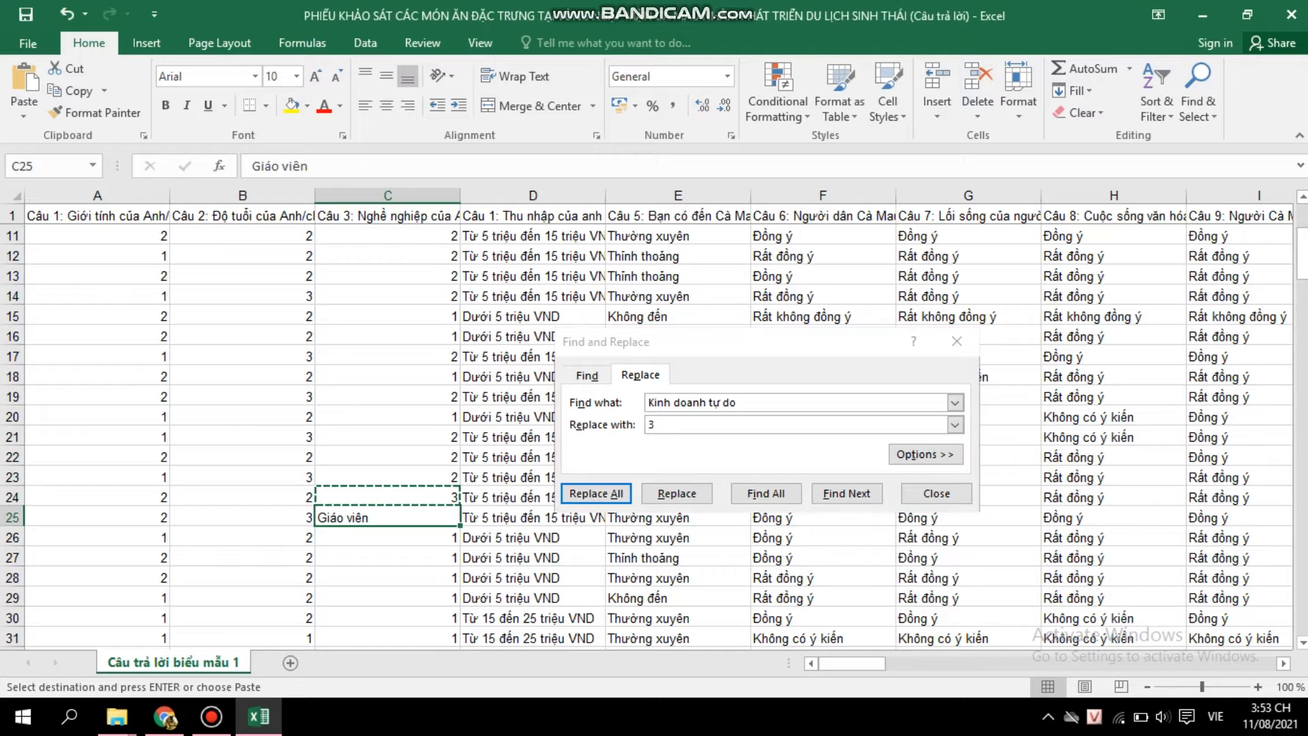
pyautogui.hotkey('ctrl', 'c')
pyautogui.hotkey('ctrl', 'h')
# Replace every "Nội trợ" occupation answer with the code 4, copying the search text from cell C84
pyautogui.scroll(-4, 647, 436)
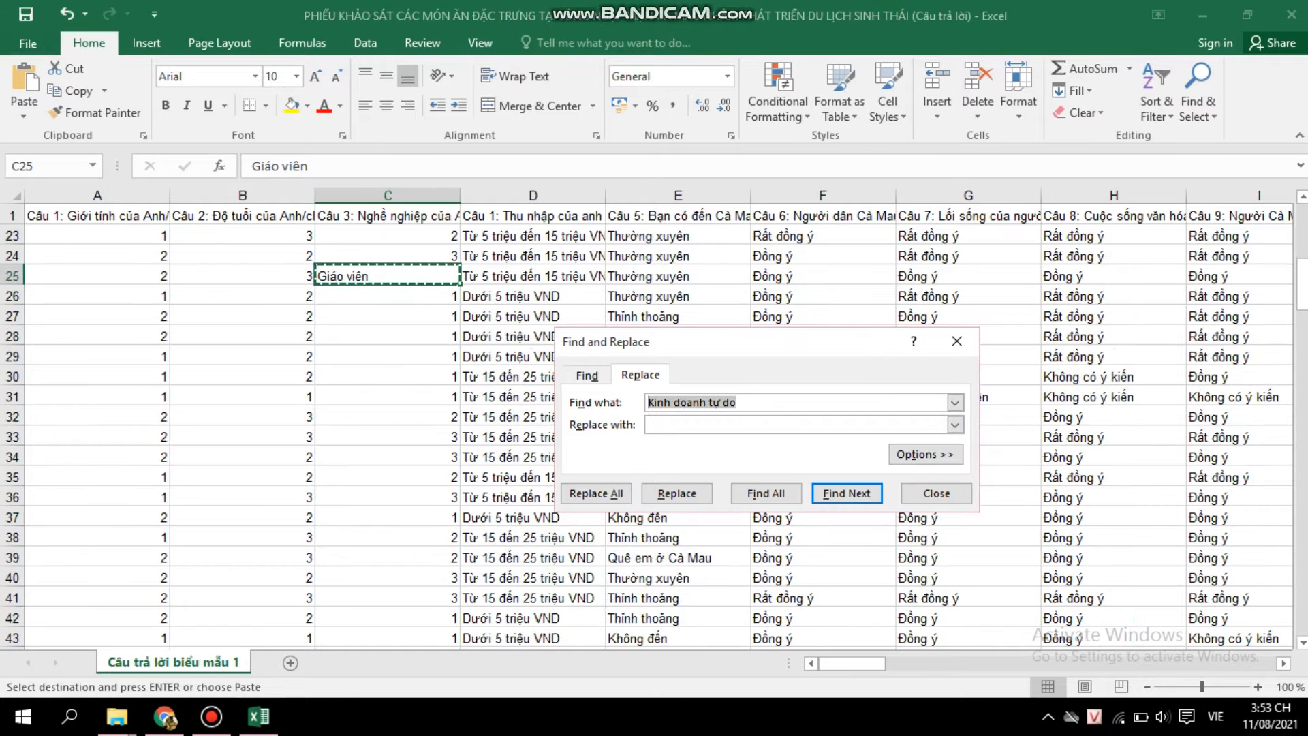
pyautogui.scroll(-15, 647, 437)
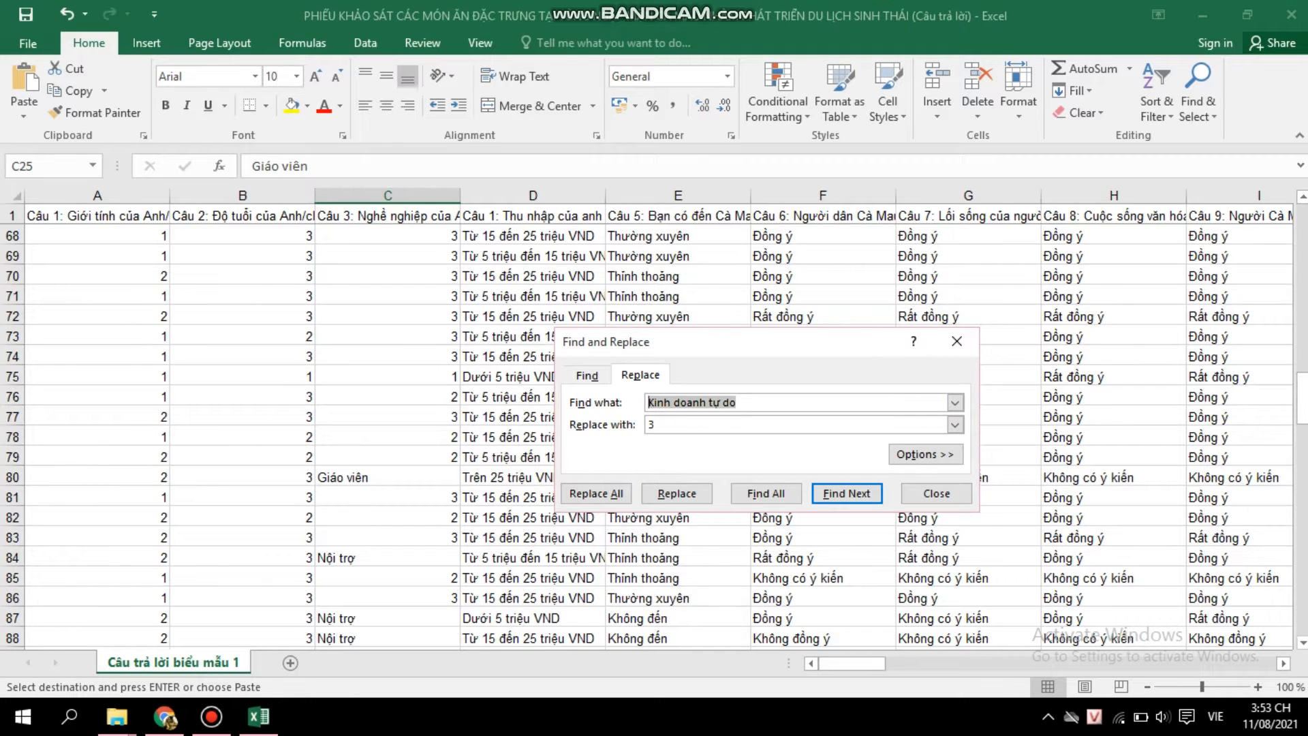
pyautogui.click(387, 558)
pyautogui.hotkey('ctrl', 'c')
pyautogui.hotkey('ctrl', 'h')
pyautogui.hotkey('ctrl', 'v')
pyautogui.press('Tab')
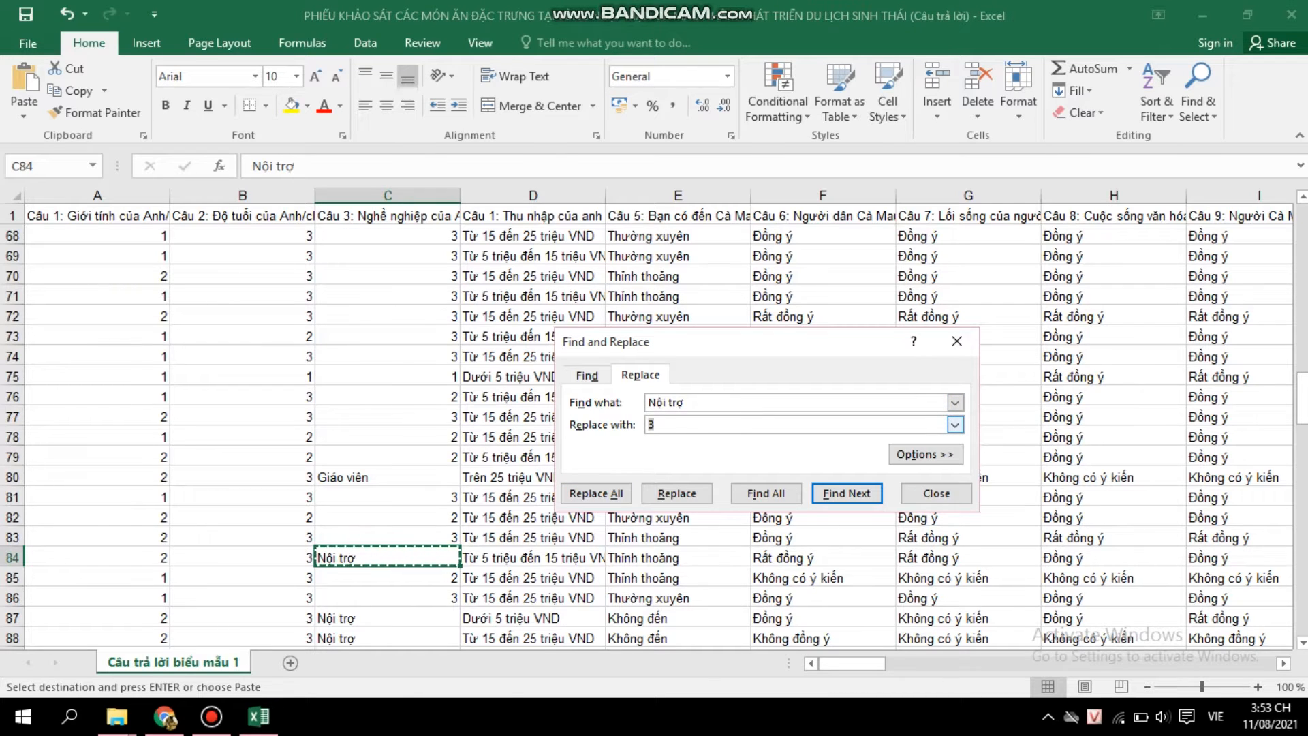
pyautogui.write('4')
pyautogui.hotkey('alt', 'a')
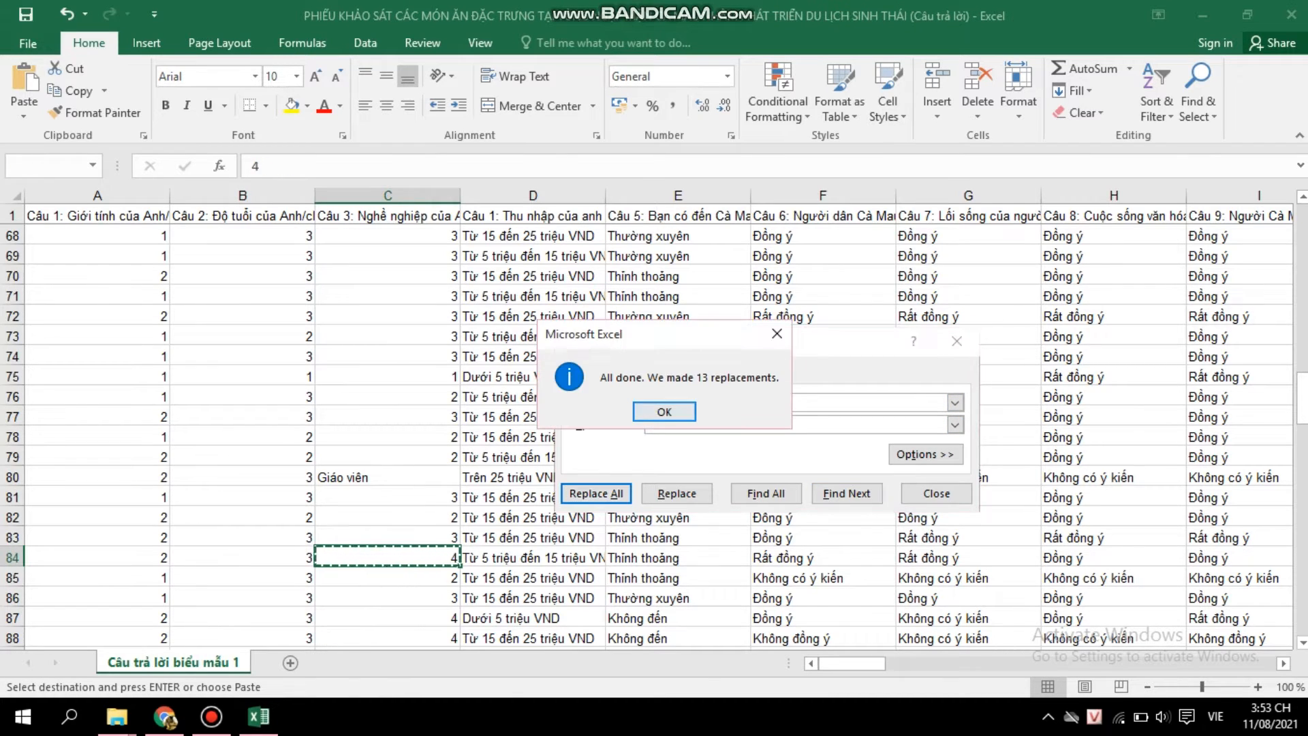
pyautogui.press('Return')
# Replace every "Giáo viên" occupation answer with the code 5, copying the search text from cell C80
pyautogui.rightClick(347, 477)
pyautogui.click(409, 111)
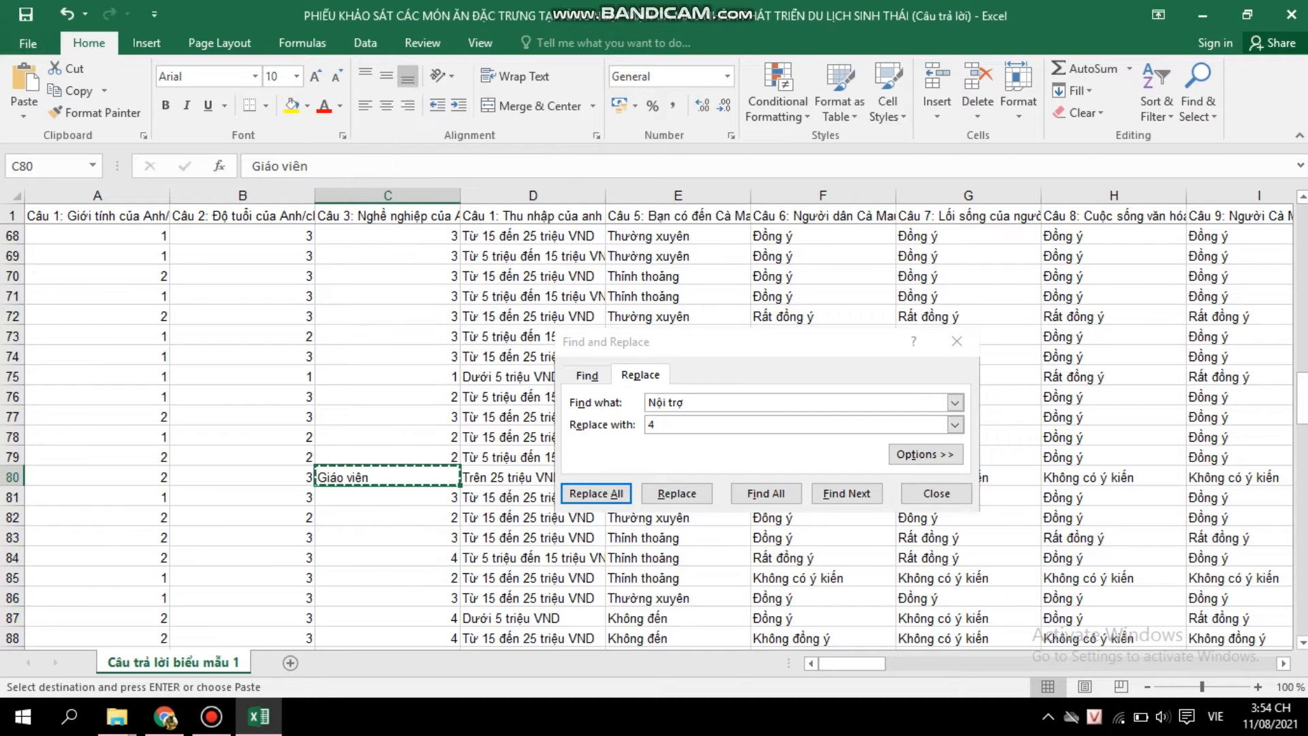
pyautogui.click(686, 403)
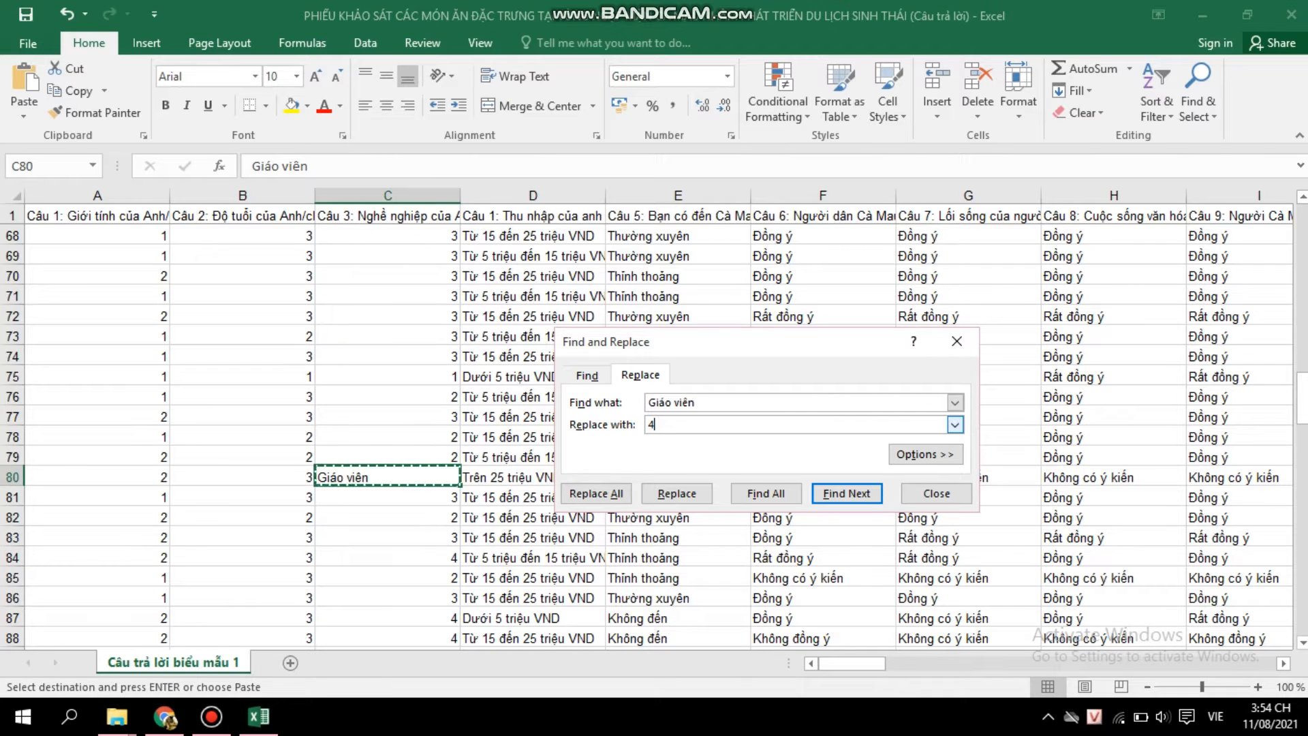
pyautogui.write('5')
pyautogui.hotkey('alt', 'a')
pyautogui.press('Return')
# Replace every "Dưới 5 triệu VND" income answer with the code 1, copying the search text from cell D2
pyautogui.moveTo(722, 342); pyautogui.dragTo(641, 419)
pyautogui.scroll(20, 642, 381)
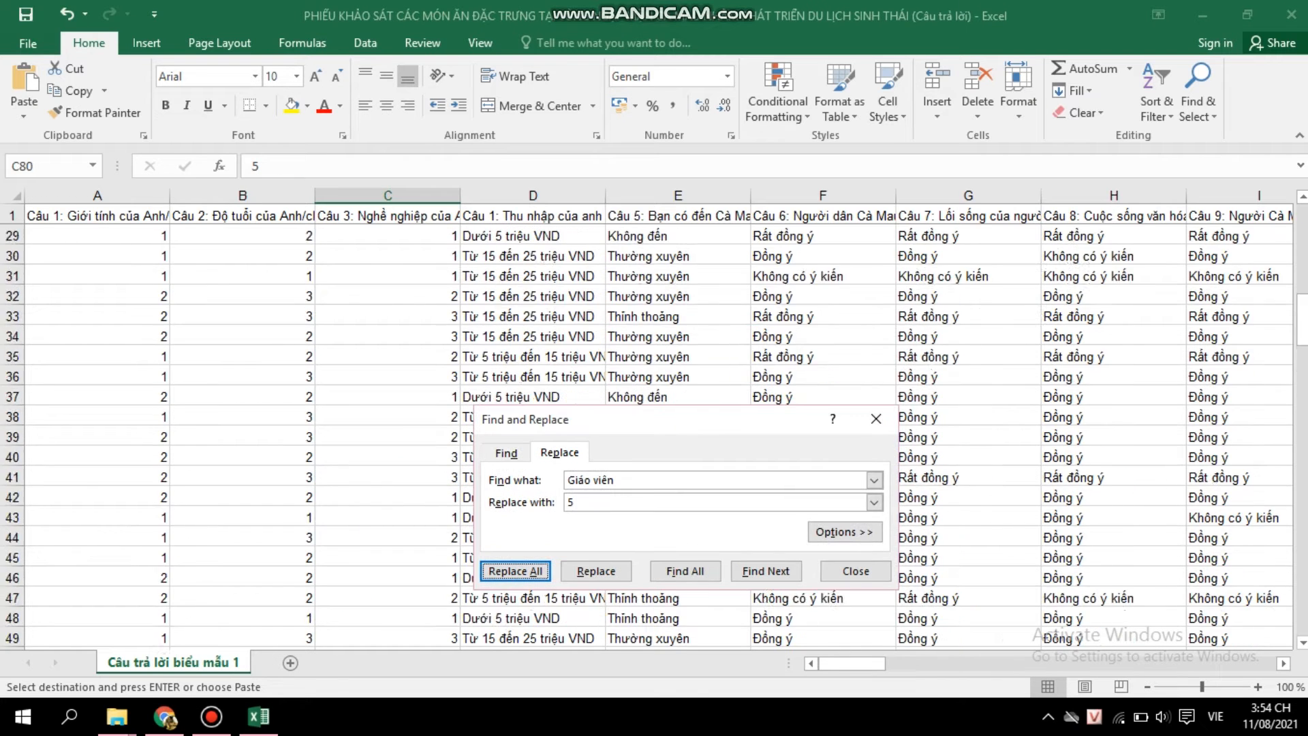
pyautogui.rightClick(502, 236)
pyautogui.click(538, 273)
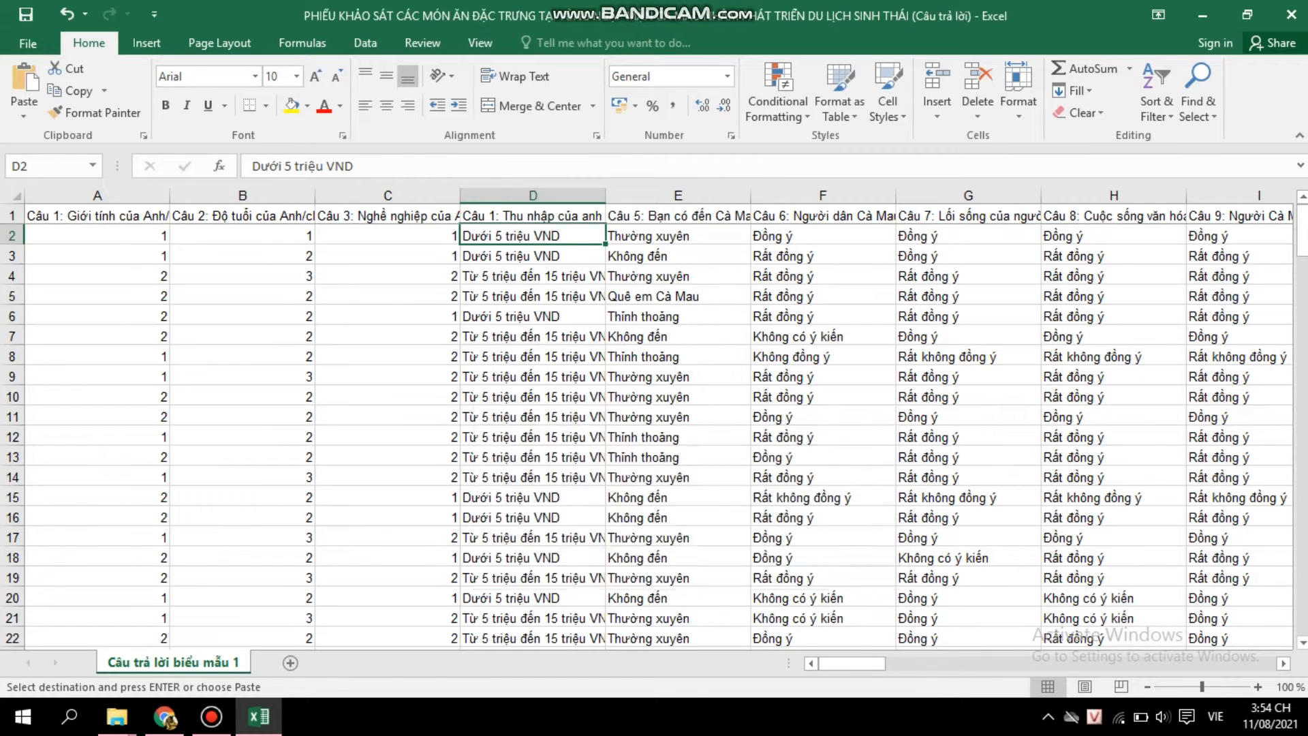
pyautogui.moveTo(619, 480); pyautogui.dragTo(576, 480)
pyautogui.hotkey('ctrl', 'v')
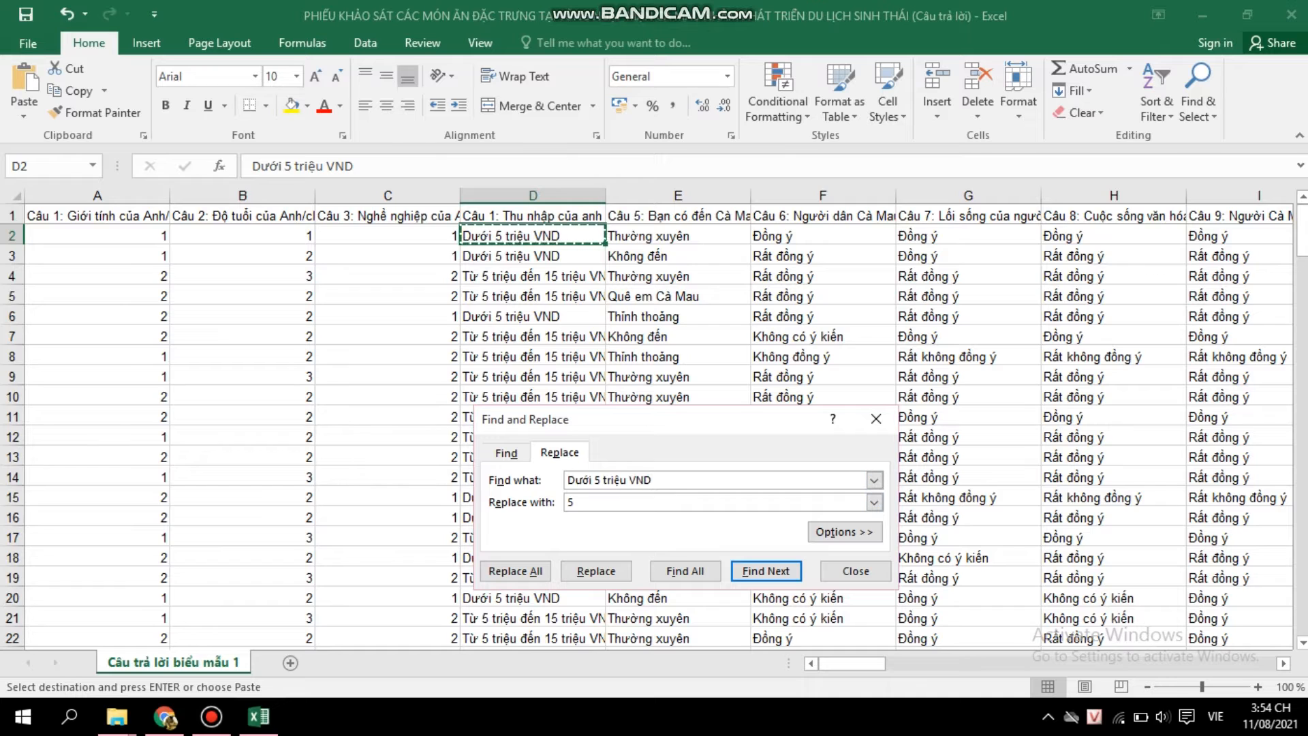
pyautogui.write('1')
pyautogui.hotkey('alt', 'a')
pyautogui.press('Return')
# Replace every "Từ 5 triệu đến 15 triệu VND" income answer with the code 2, copying the search text from cell D4
pyautogui.rightClick(556, 277)
pyautogui.click(600, 315)
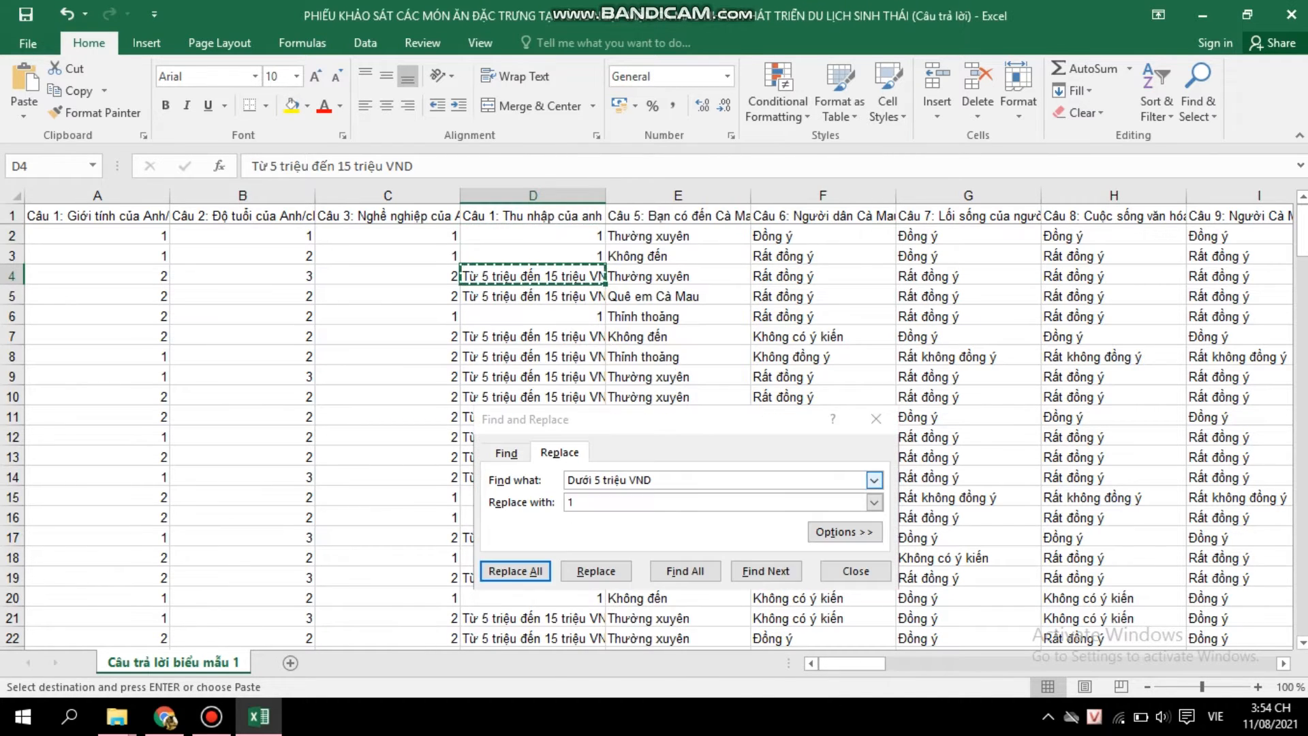
pyautogui.moveTo(654, 480); pyautogui.dragTo(581, 480)
pyautogui.hotkey('ctrl', 'v')
pyautogui.press('Tab')
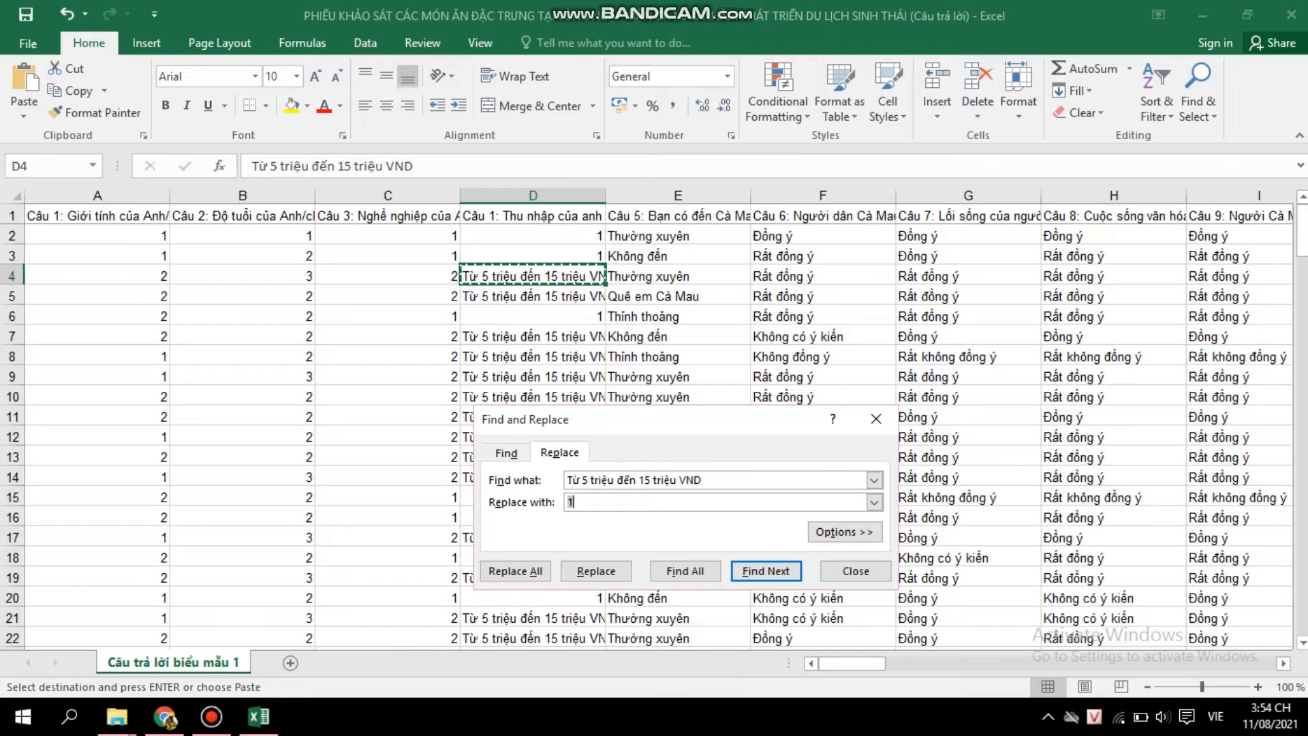
pyautogui.write('2')
pyautogui.hotkey('alt', 'a')
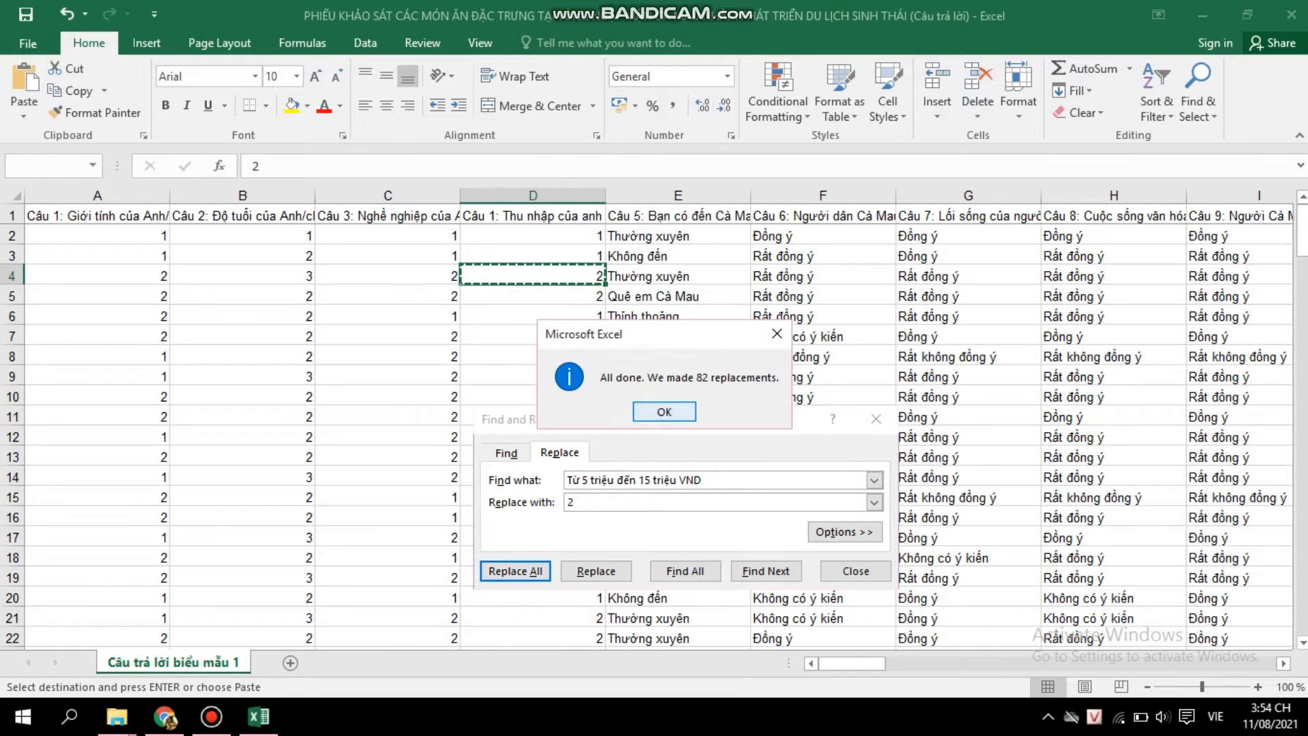
pyautogui.press('Return')
# Replace every "Từ 15 đến 25 triệu VND" income answer with the code 3, copying the search text from cell D30
pyautogui.scroll(-5, 531, 409)
pyautogui.click(531, 316)
pyautogui.rightClick(497, 316)
pyautogui.click(538, 324)
pyautogui.hotkey('ctrl', 'h')
pyautogui.hotkey('ctrl', 'v')
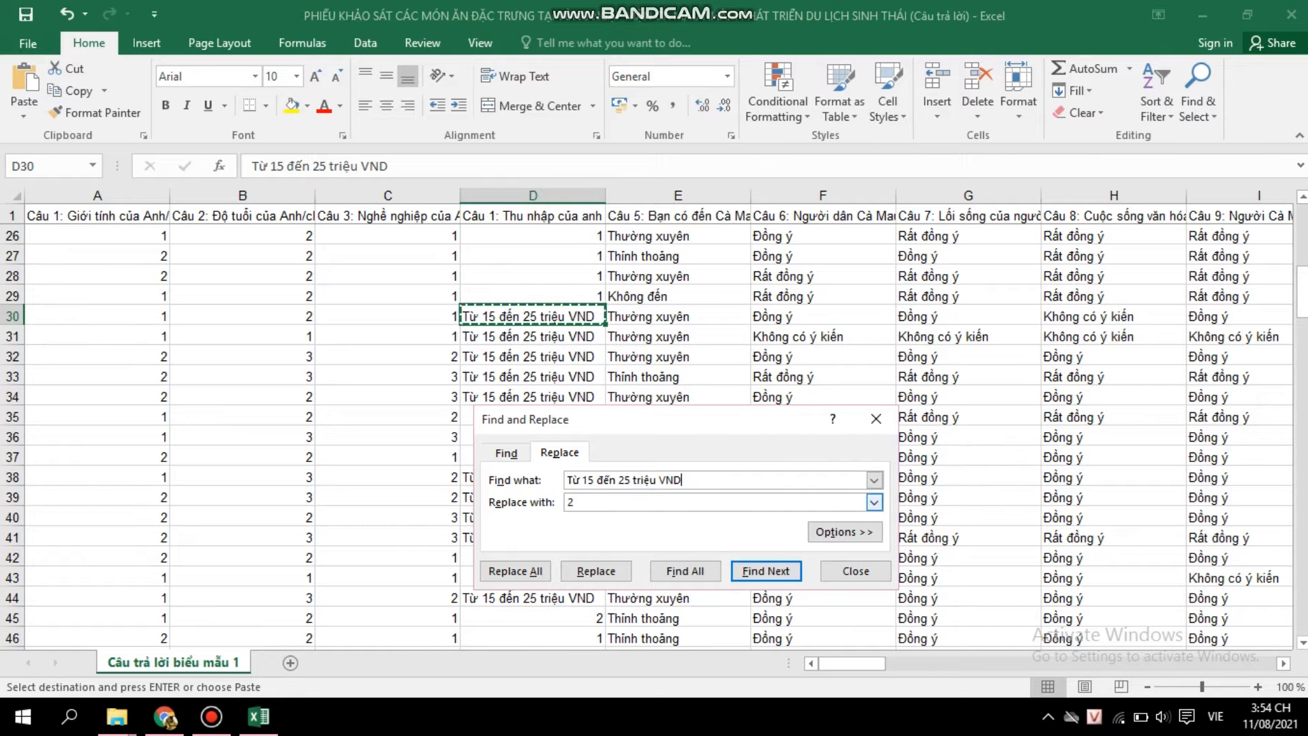
pyautogui.write('3')
pyautogui.hotkey('alt', 'a')
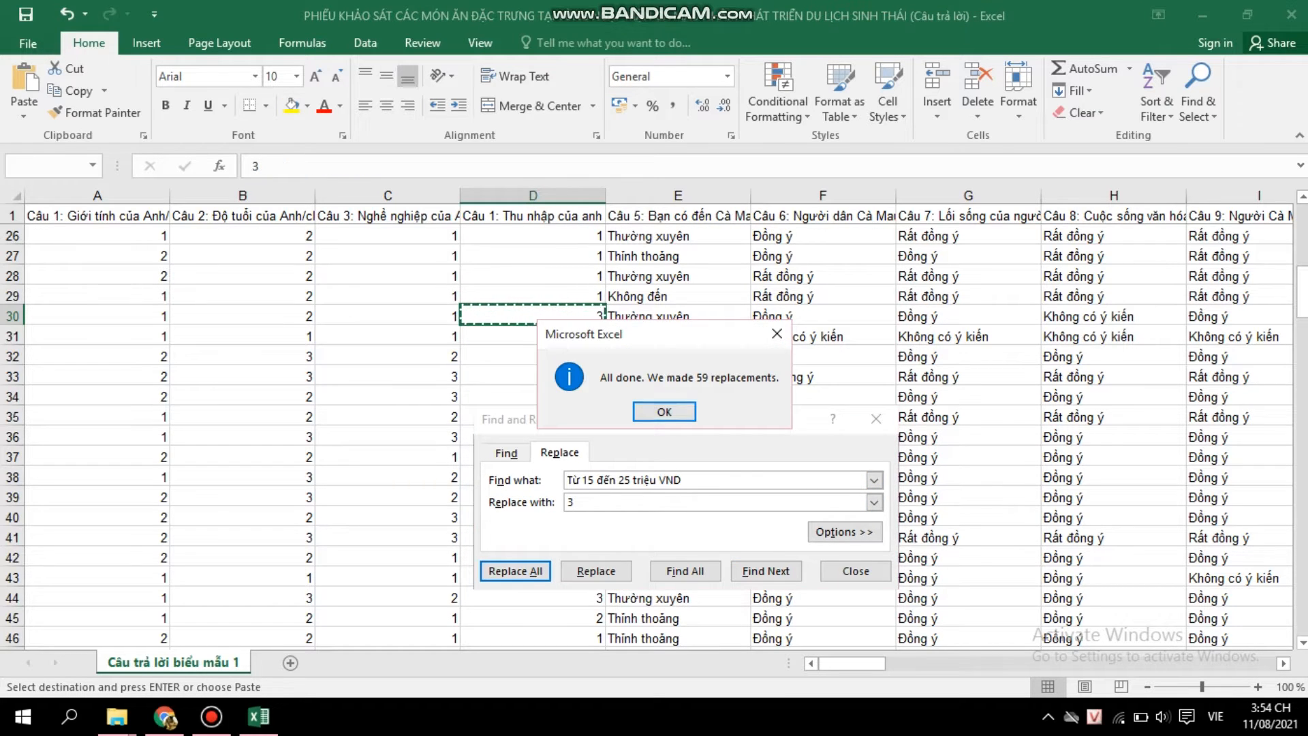
pyautogui.press('Return')
# Replace every "Trên 25 triệu VND" income answer with the code 4, copying the search text from cell D80
pyautogui.scroll(-1, 531, 408)
pyautogui.click(531, 296)
pyautogui.rightClick(477, 297)
pyautogui.click(508, 325)
pyautogui.hotkey('ctrl', 'h')
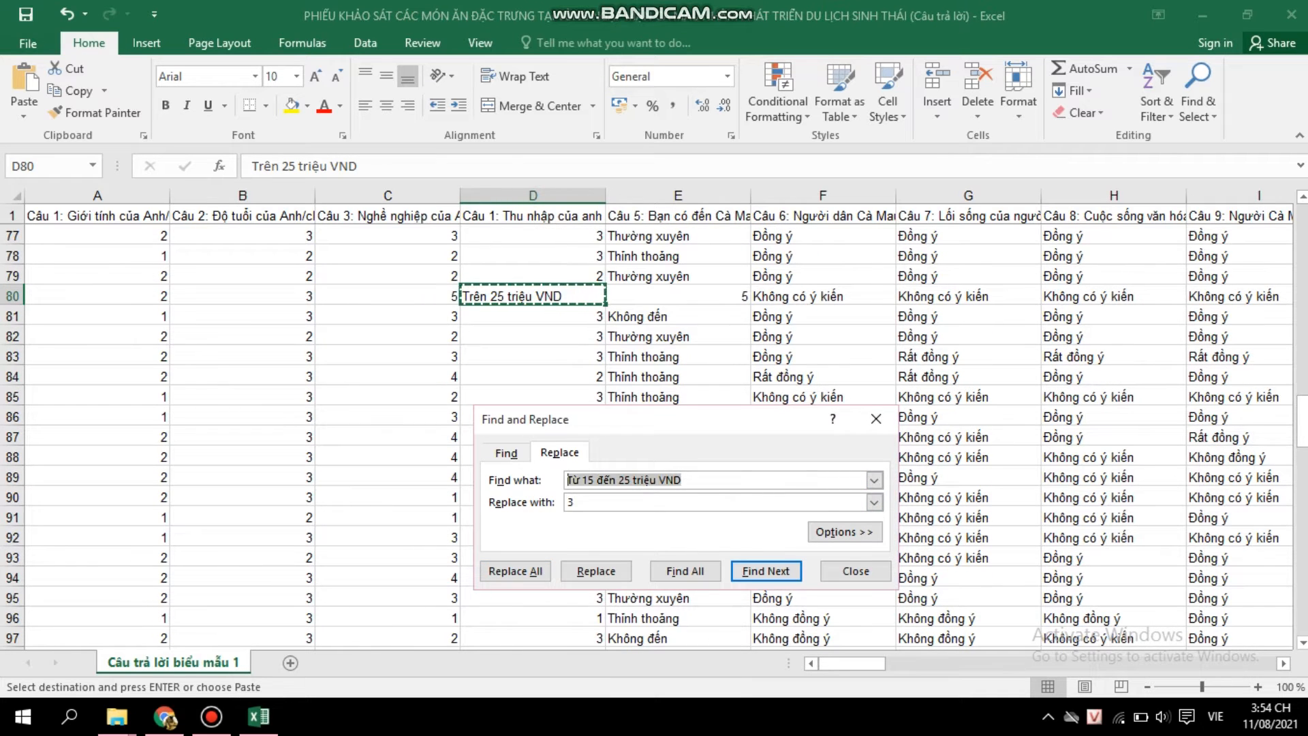
pyautogui.hotkey('ctrl', 'v')
pyautogui.write('4')
pyautogui.hotkey('alt', 'a')
pyautogui.press('Return')
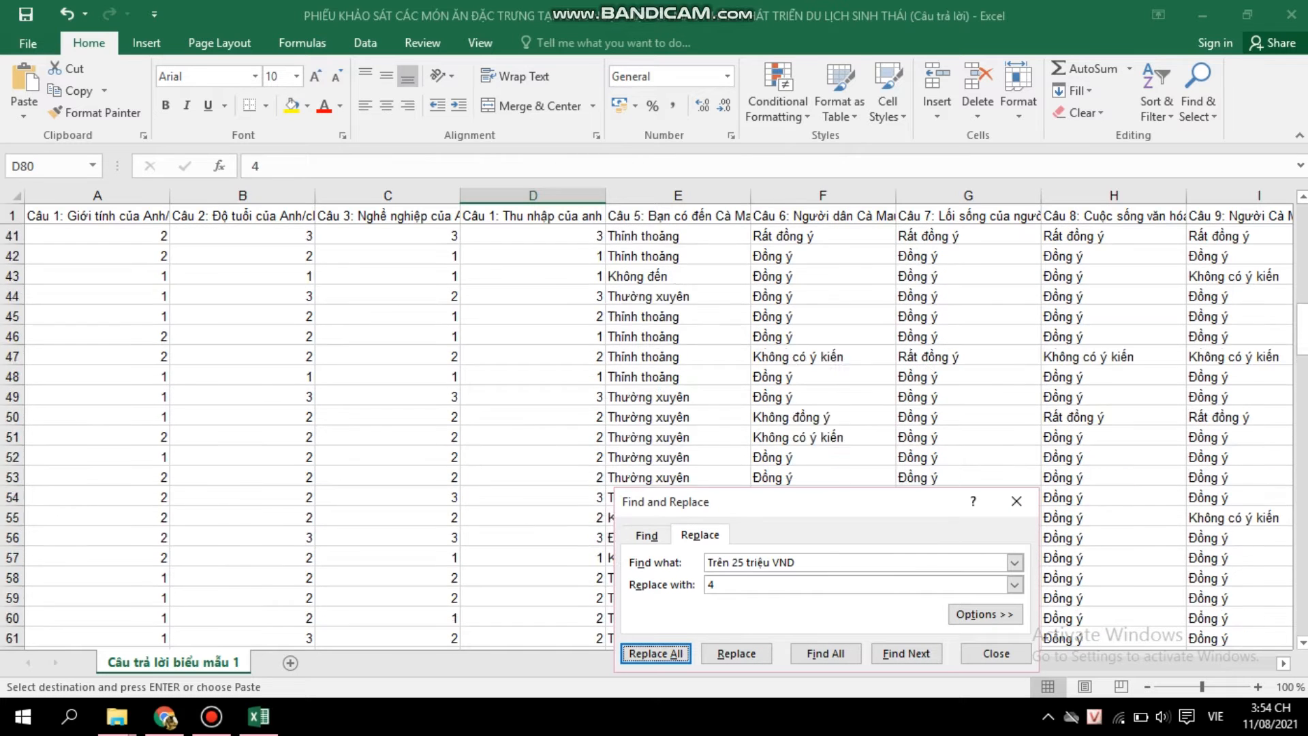
# Replace every "Thường xuyên" answer in the Câu 5 column with the code 3, copying the search text from cell E2
pyautogui.scroll(13, 306, 436)
pyautogui.click(647, 235)
pyautogui.rightClick(648, 238)
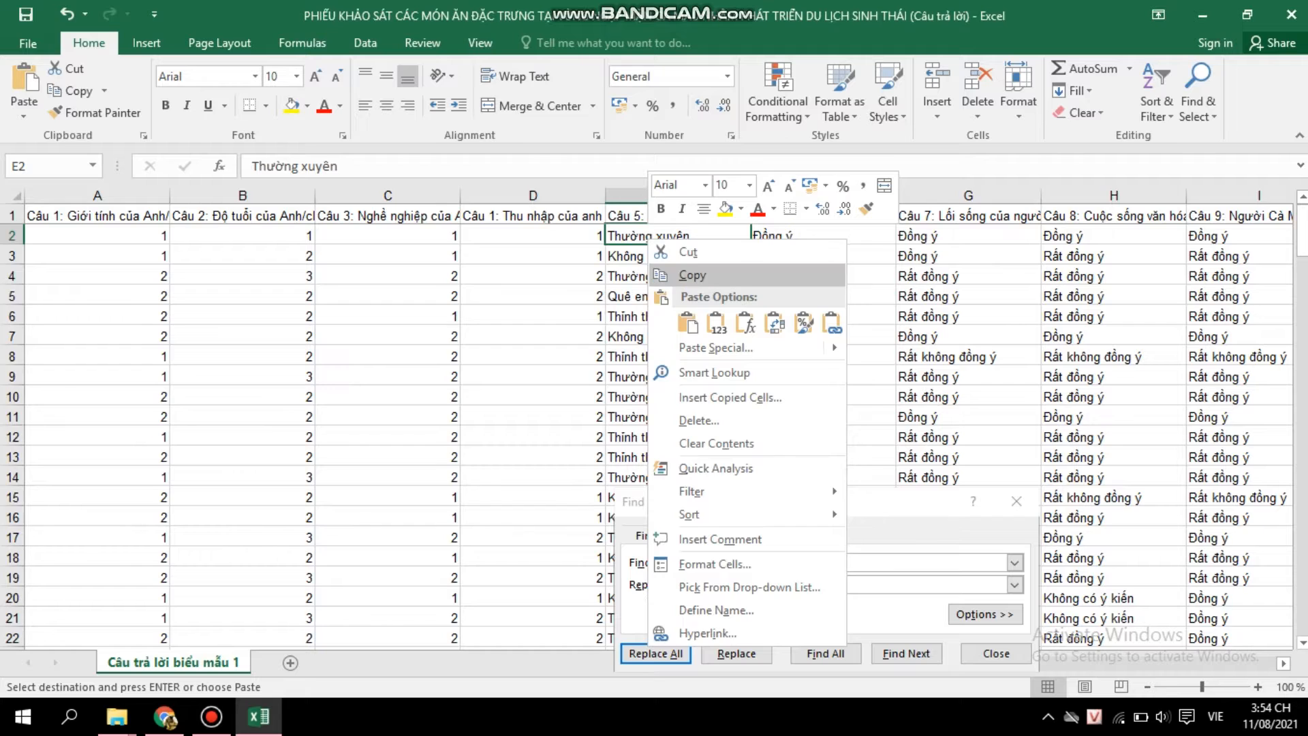
pyautogui.click(693, 275)
pyautogui.moveTo(808, 563); pyautogui.dragTo(706, 562)
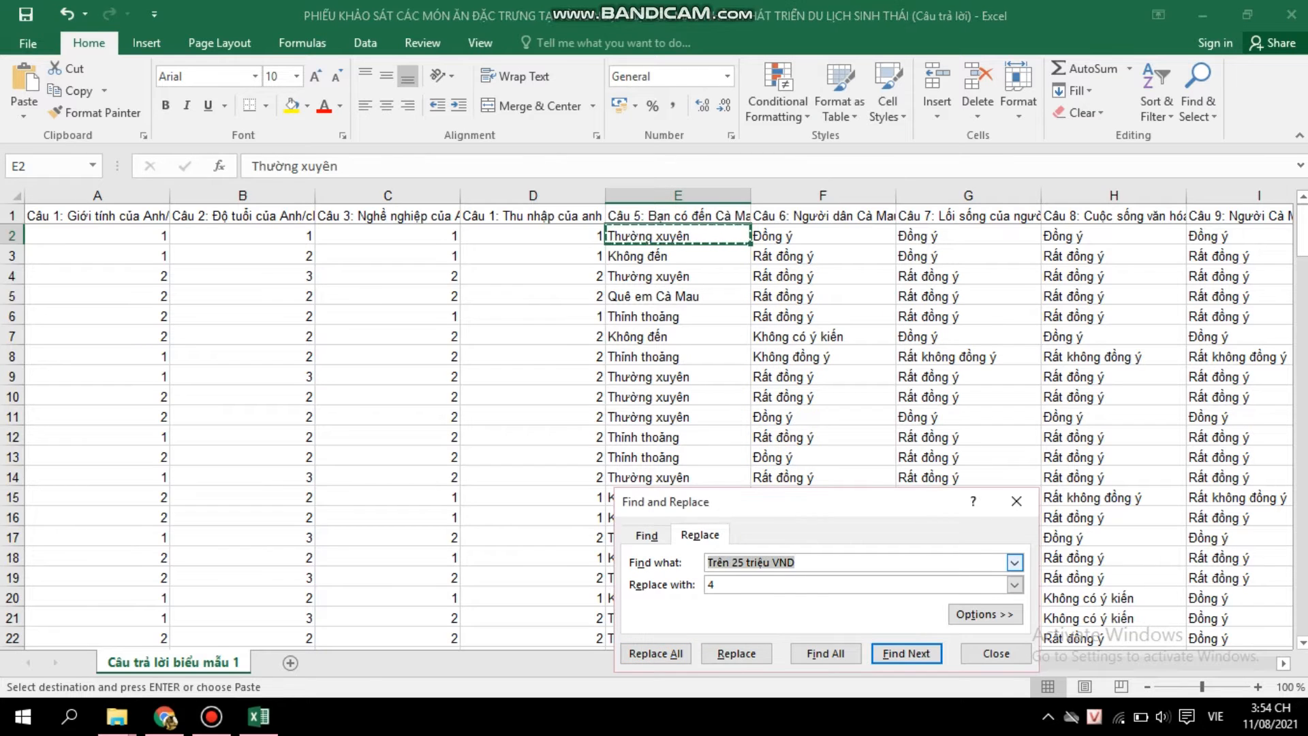
pyautogui.hotkey('ctrl', 'v')
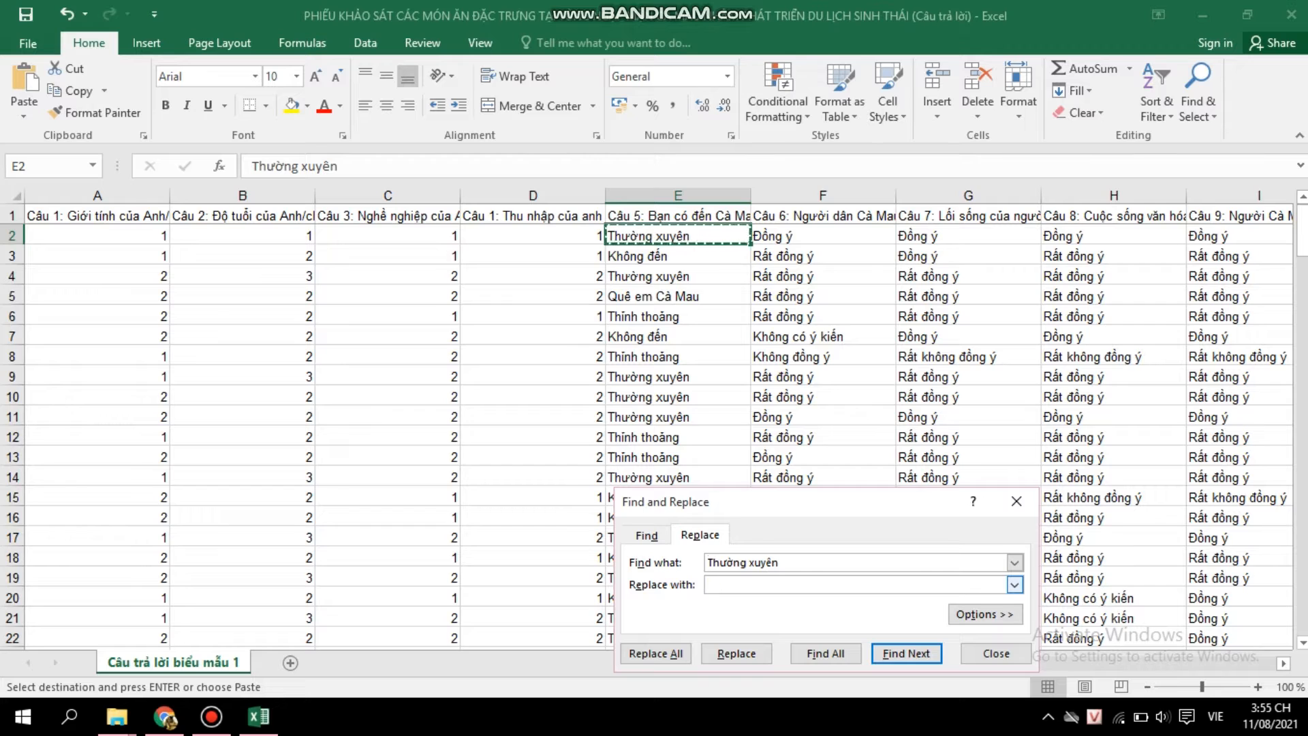
pyautogui.write('2')
pyautogui.hotkey('alt', 'a')
pyautogui.press('Return')
# Replace every "Không đến" answer in the Câu 5 column with the code 1, copying the search text from cell E3
pyautogui.rightClick(672, 258)
pyautogui.click(688, 292)
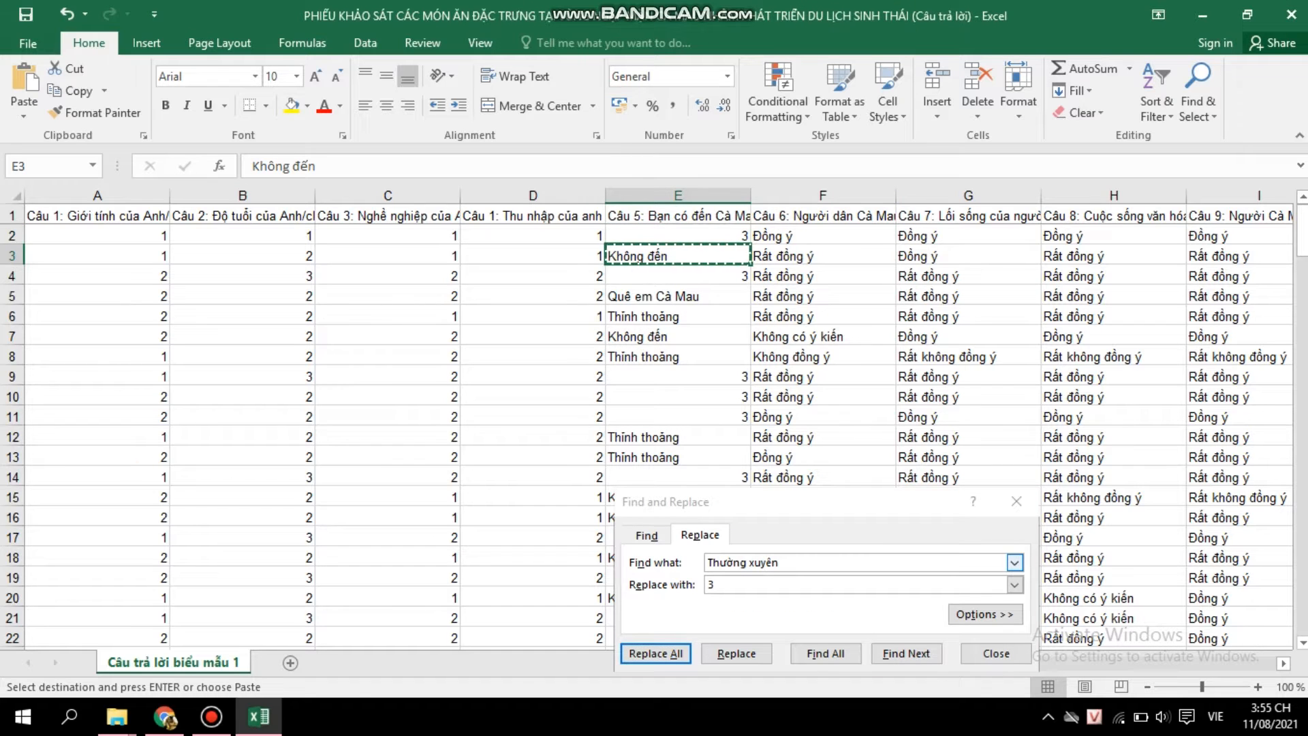
pyautogui.doubleClick(760, 562)
pyautogui.click(779, 562)
pyautogui.hotkey('ctrl', 'a')
pyautogui.hotkey('ctrl', 'v')
pyautogui.hotkey('alt', 'a')
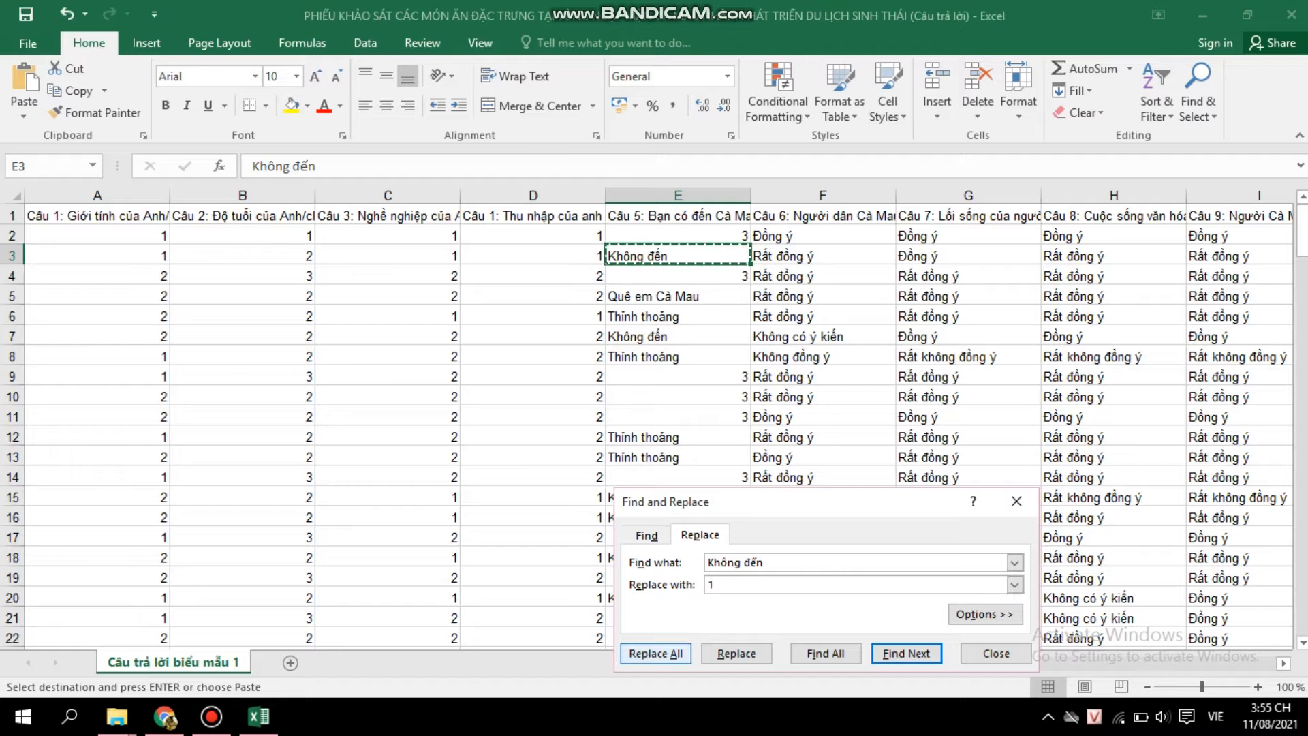
pyautogui.press('Return')
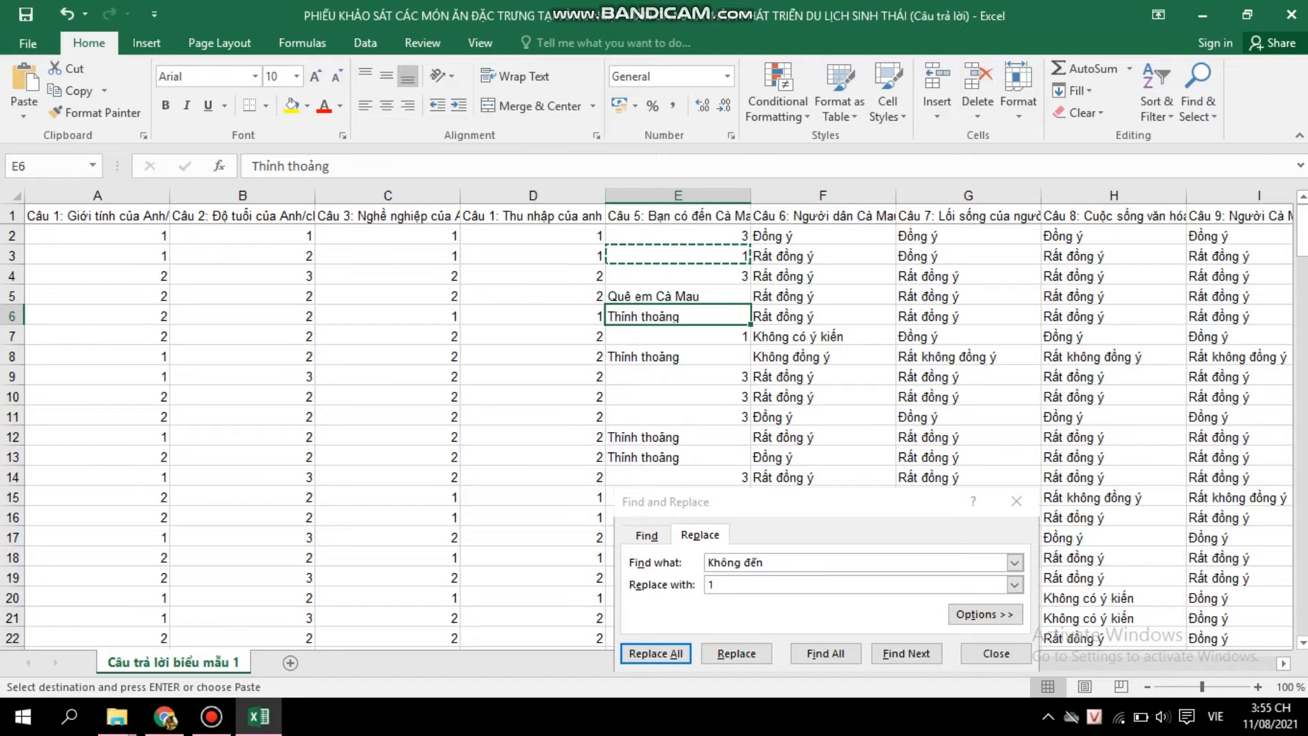
# Replace every "Thỉnh thoảng" answer in the Câu 5 column with the code 2, copying the search text from cell E6
pyautogui.rightClick(663, 316)
pyautogui.click(707, 326)
pyautogui.moveTo(774, 562); pyautogui.dragTo(706, 563)
pyautogui.hotkey('ctrl', 'v')
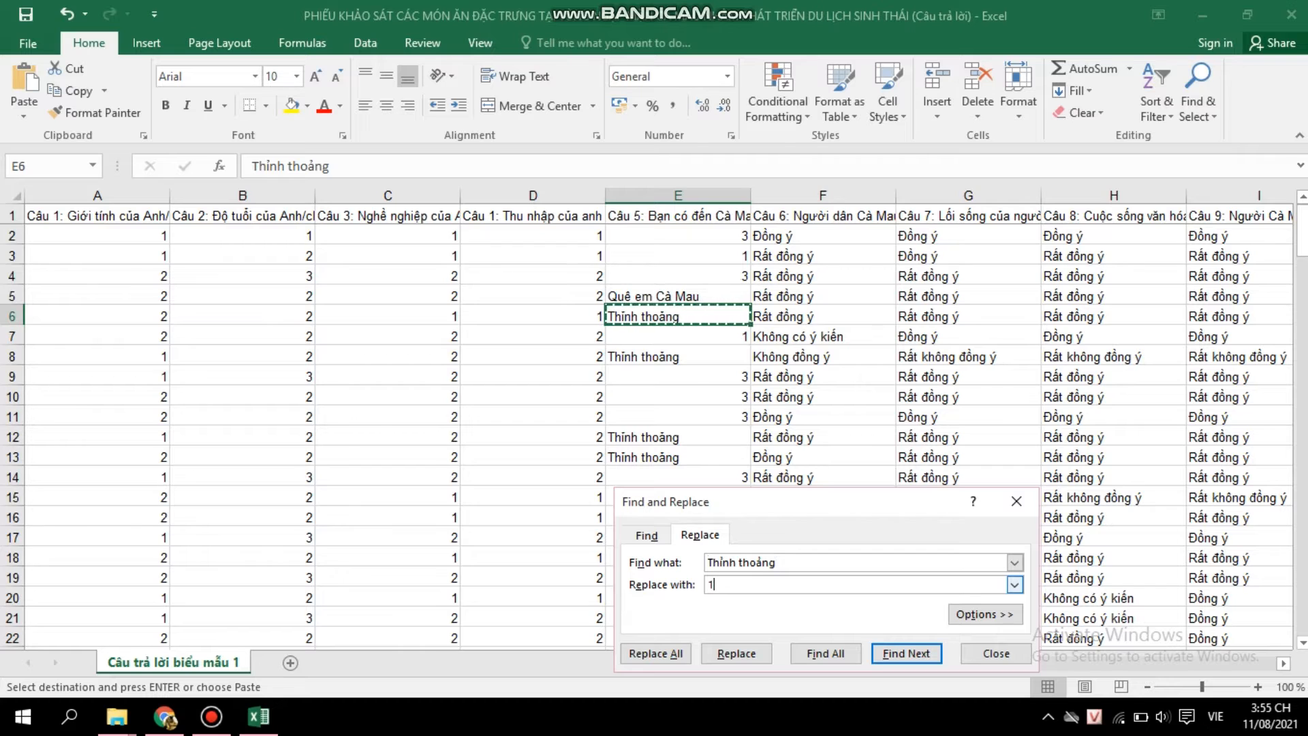
pyautogui.hotkey('alt', 'a')
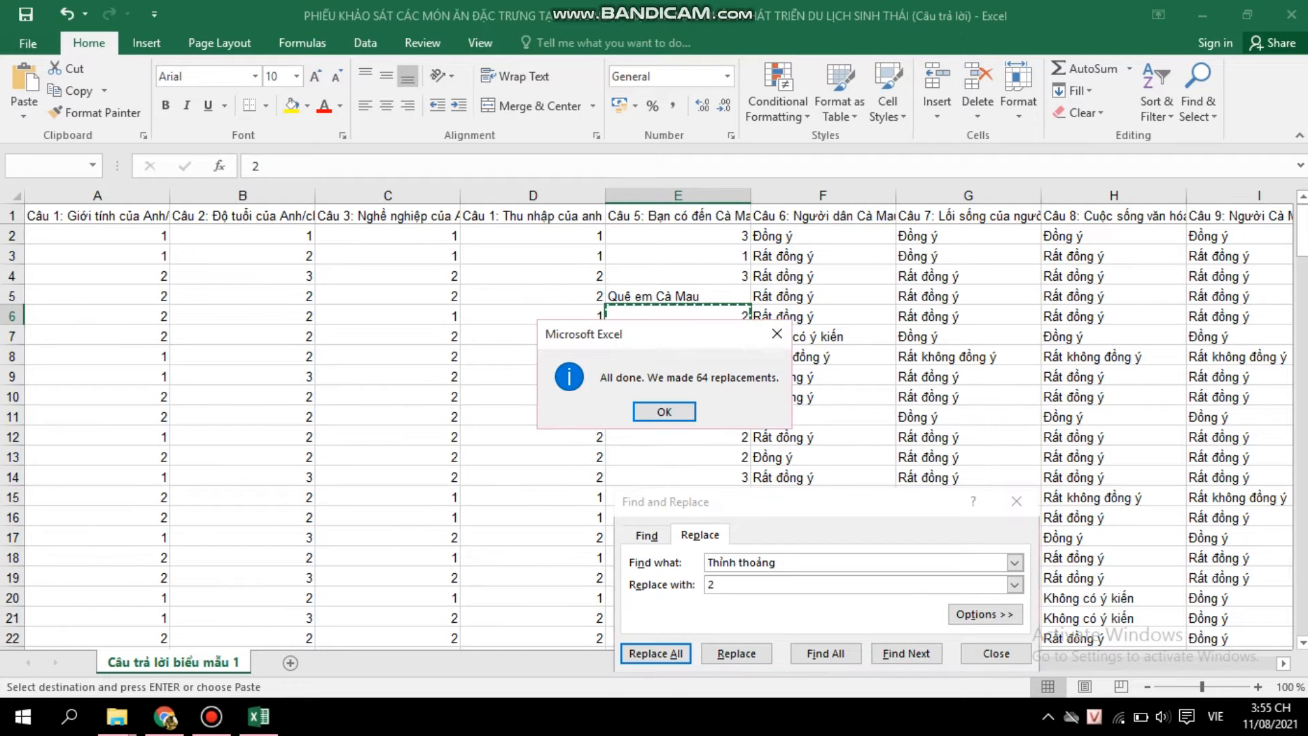
pyautogui.press('Return')
# Replace every "Quê em Cà Mau" answer in the Câu 5 column with the code 4, copying the search text from cell E5
pyautogui.rightClick(668, 297)
pyautogui.click(712, 321)
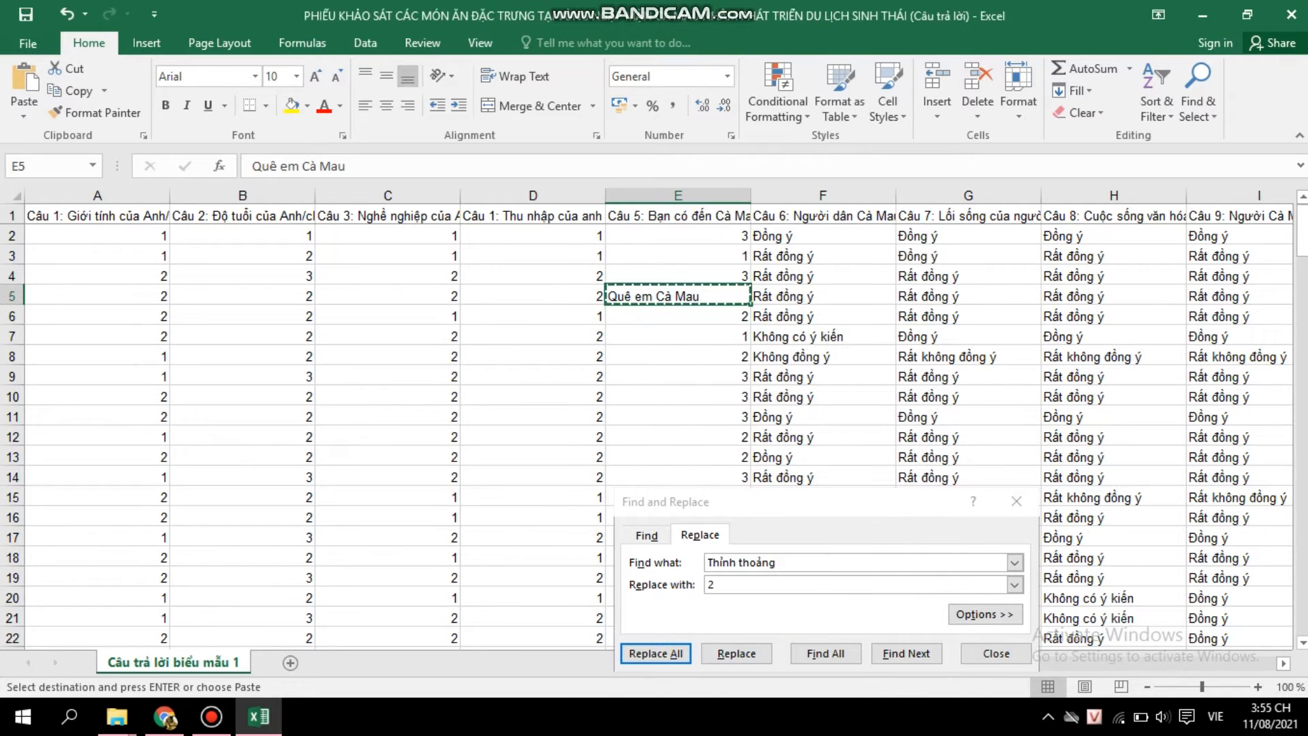
pyautogui.click(995, 585)
pyautogui.hotkey('alt', 'n')
pyautogui.hotkey('ctrl', 'v')
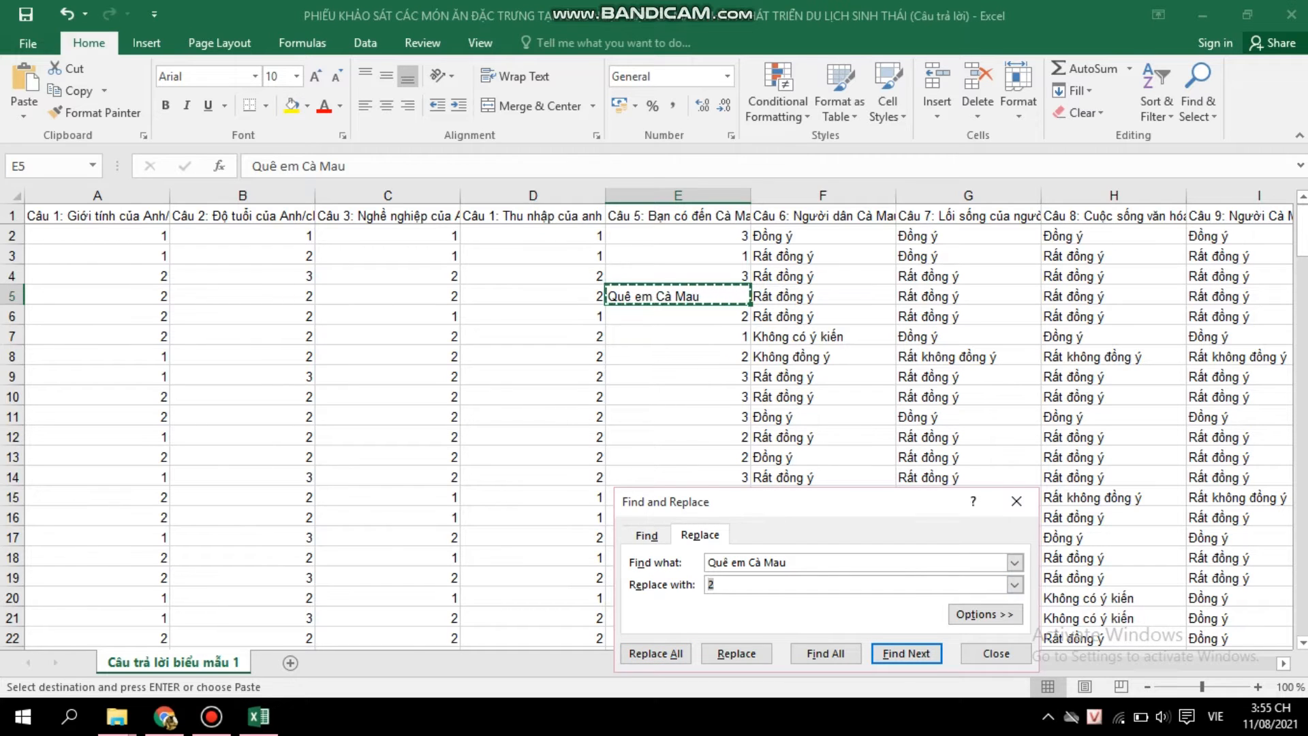
pyautogui.write('4')
pyautogui.hotkey('alt', 'a')
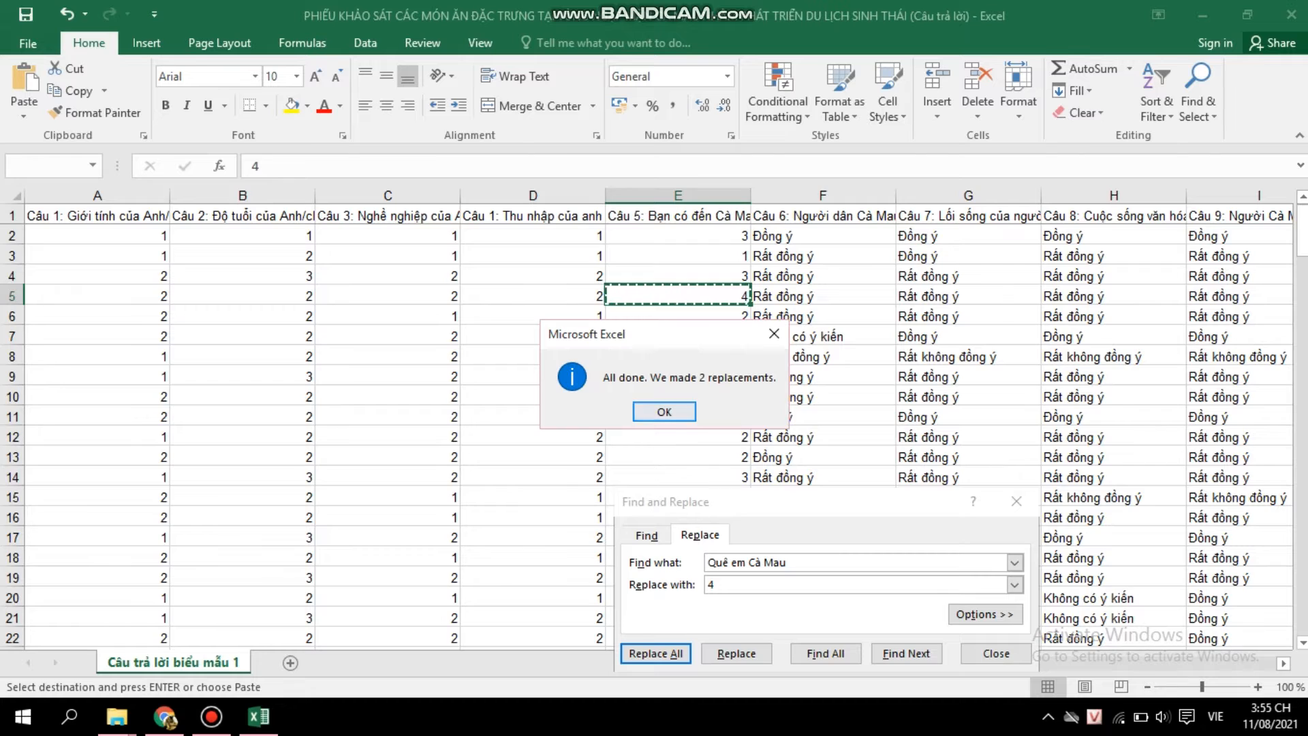
pyautogui.press('Return')
# Replace every "Đồng ý" text with the code 4, copying the search text from cell F2
pyautogui.click(804, 236)
pyautogui.click(794, 254)
pyautogui.rightClick(787, 234)
pyautogui.click(829, 271)
pyautogui.moveTo(944, 563); pyautogui.dragTo(910, 563)
pyautogui.hotkey('ctrl', 'v')
pyautogui.click(801, 654)
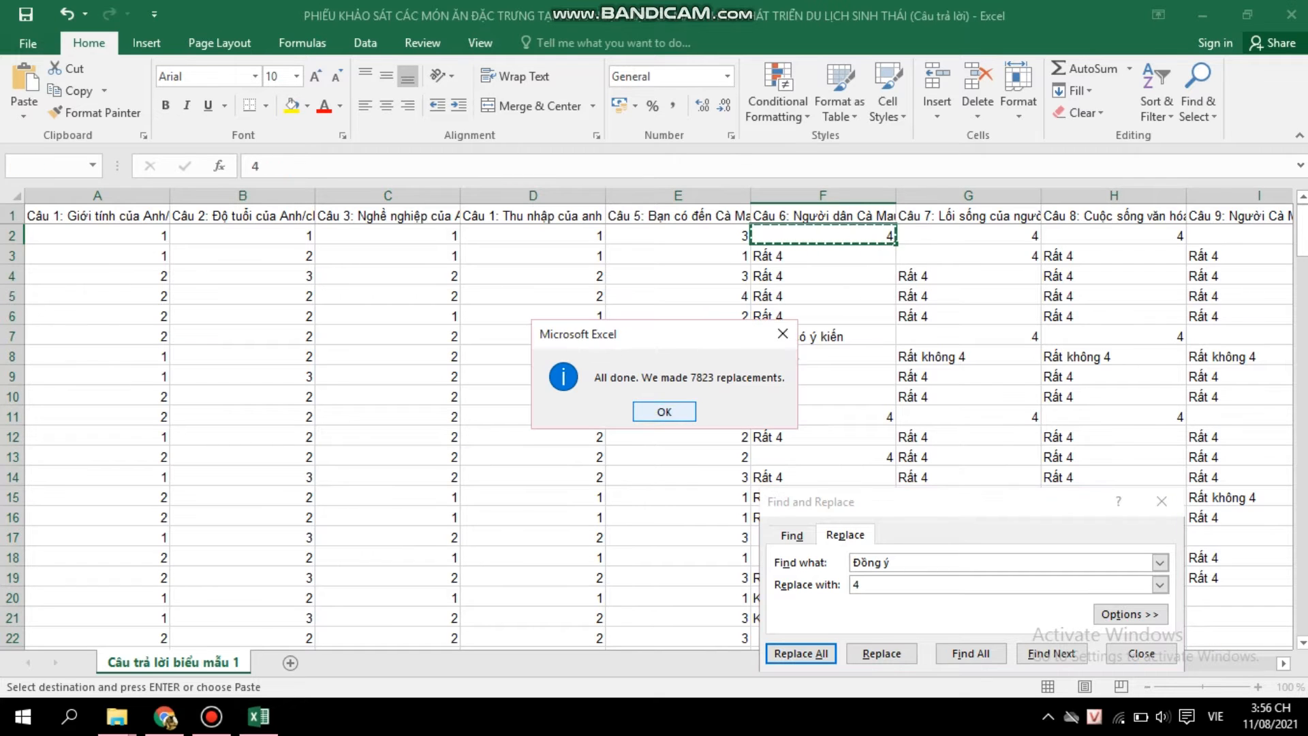
pyautogui.click(666, 411)
# Replace every "Rất 4" answer with the code 5, copying the search text from cell F3
pyautogui.click(823, 255)
pyautogui.rightClick(773, 258)
pyautogui.click(818, 294)
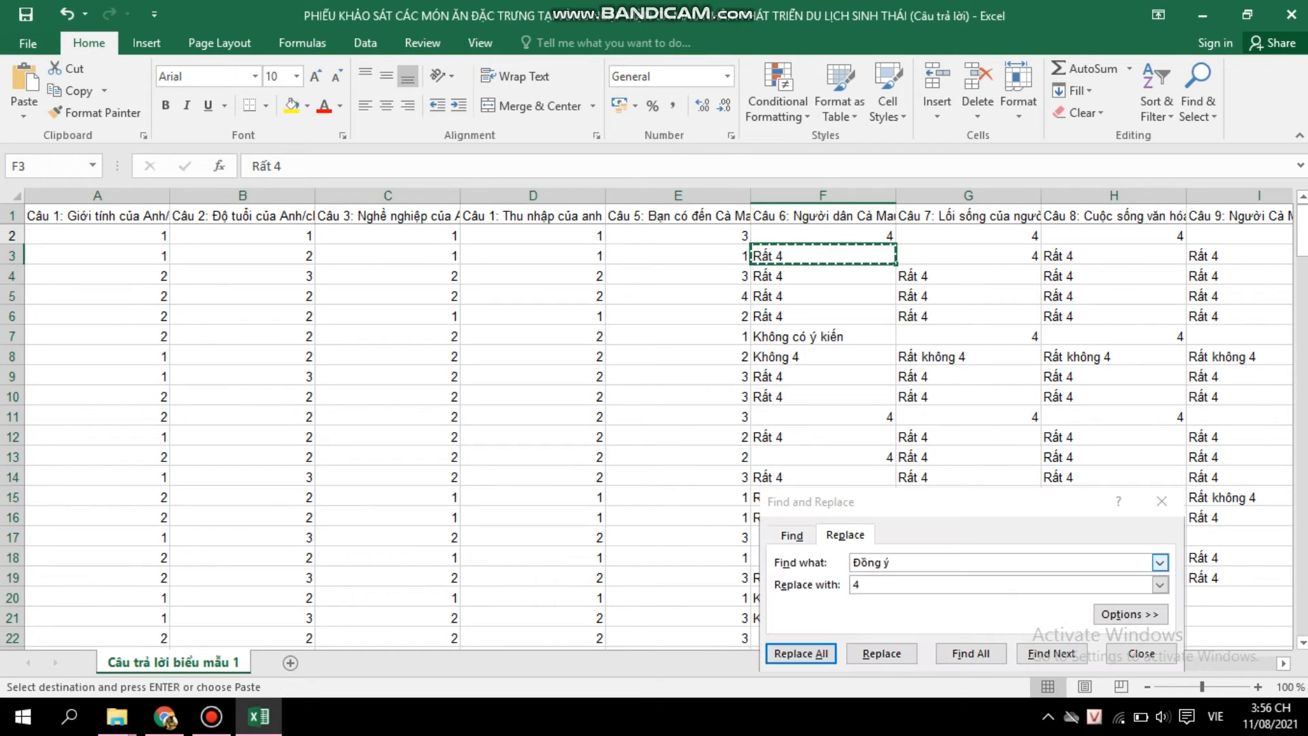
pyautogui.moveTo(901, 563); pyautogui.dragTo(843, 567)
pyautogui.hotkey('ctrl', 'v')
pyautogui.press('Tab')
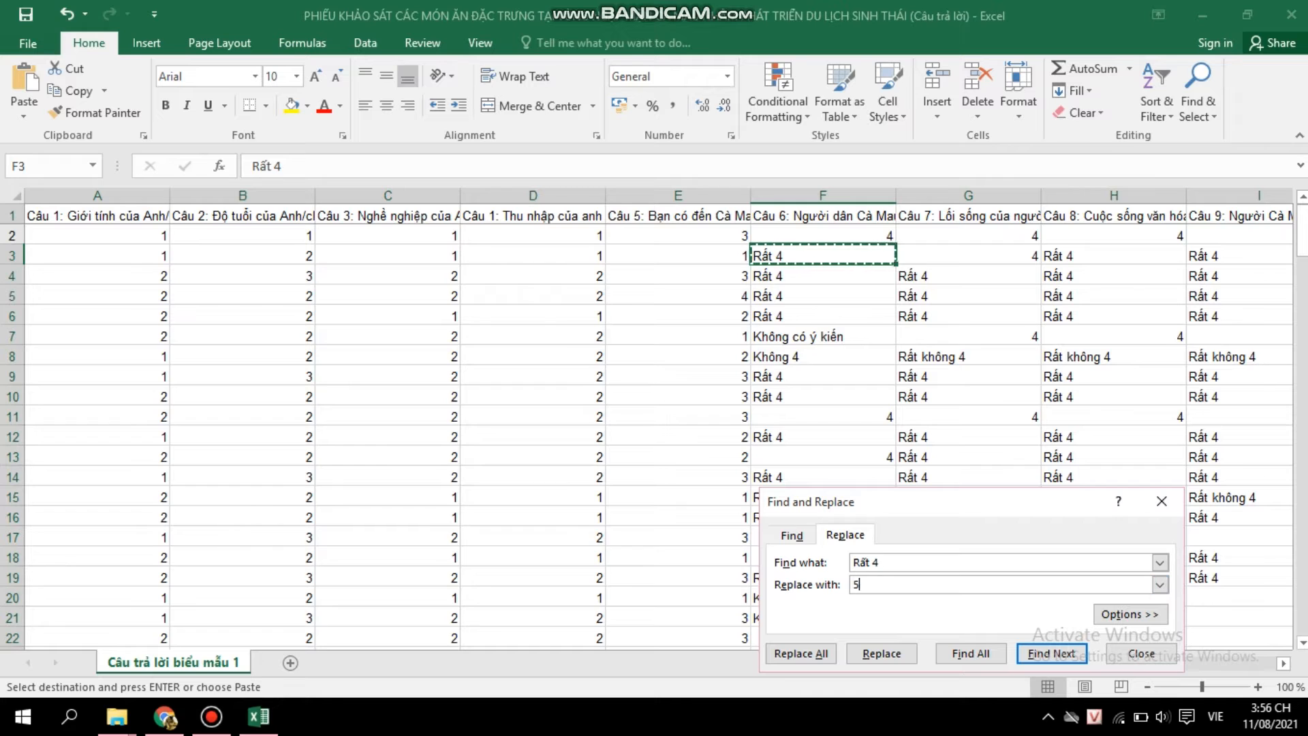
pyautogui.write('5')
pyautogui.hotkey('alt', 'a')
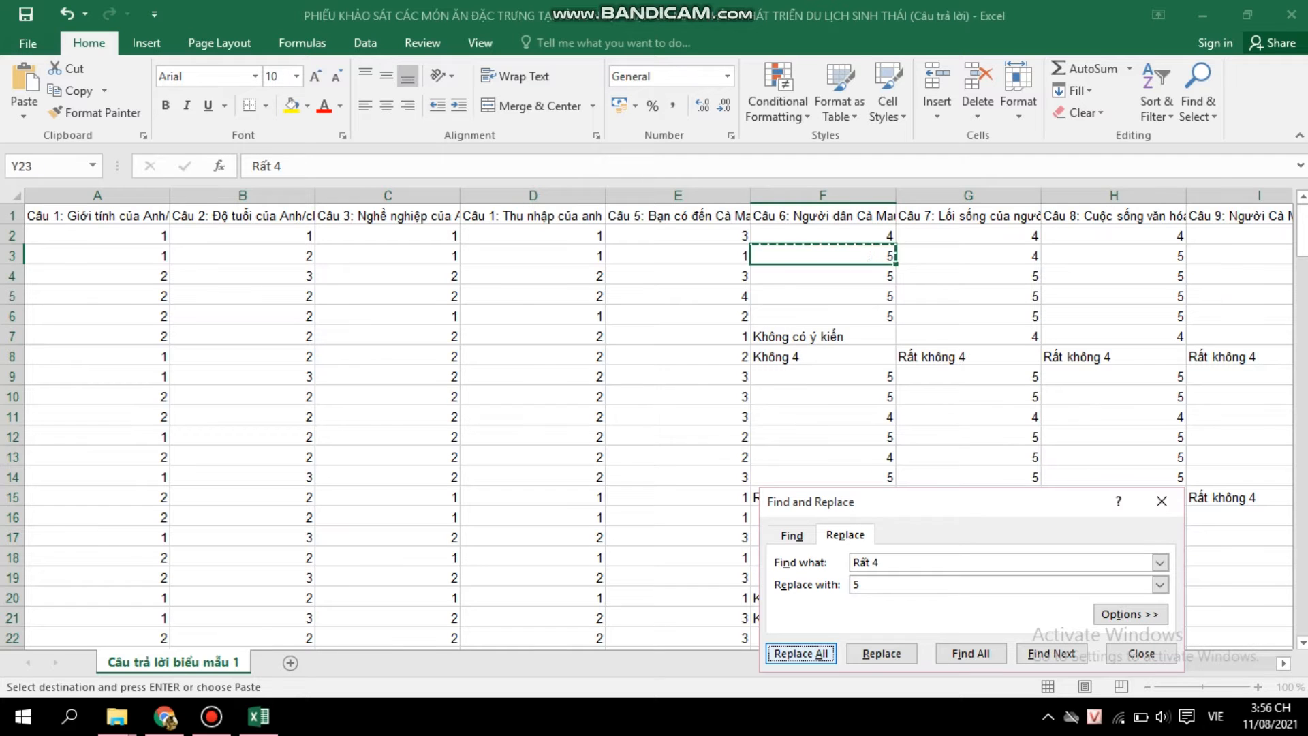
pyautogui.press('Return')
# Replace every "Không có ý kiến" answer with the code 3, copying the search text from cell F7
pyautogui.hotkey('ctrl', 'c')
pyautogui.hotkey('ctrl', 'h')
pyautogui.hotkey('ctrl', 'v')
pyautogui.press('Tab')
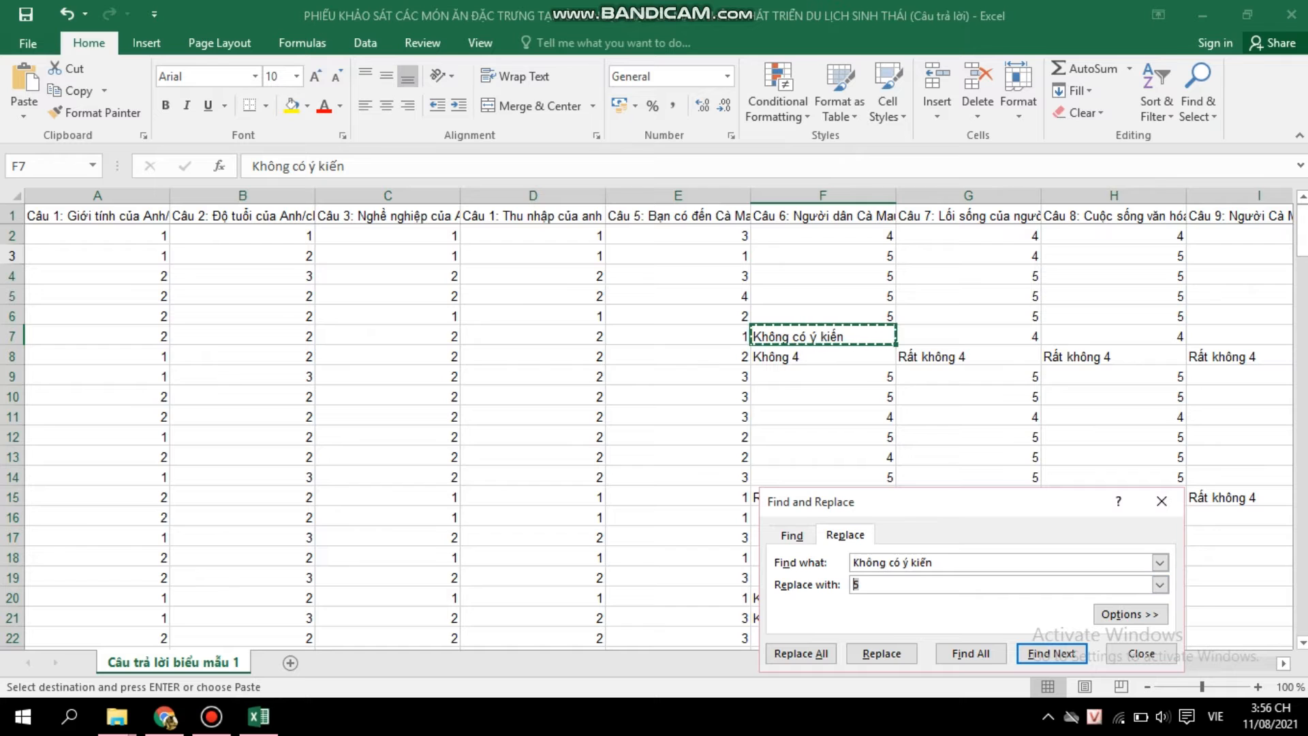
pyautogui.write('3')
pyautogui.hotkey('alt', 'a')
pyautogui.press('Return')
# Replace every "Không 4" text with the code 2, copying the search text from cell F8
pyautogui.click(823, 356)
pyautogui.hotkey('ctrl', 'c')
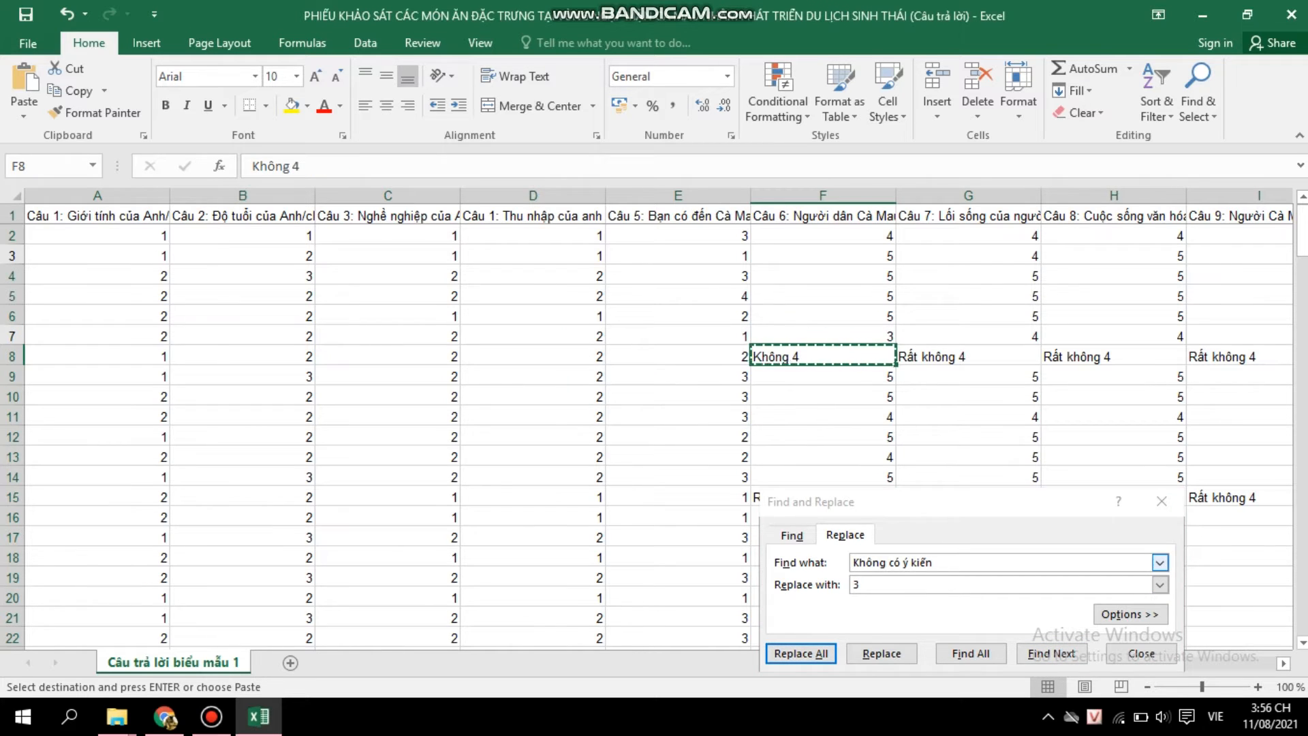
pyautogui.hotkey('ctrl', 'h')
pyautogui.hotkey('ctrl', 'v')
pyautogui.press('Tab')
pyautogui.write('2')
pyautogui.hotkey('alt', 'a')
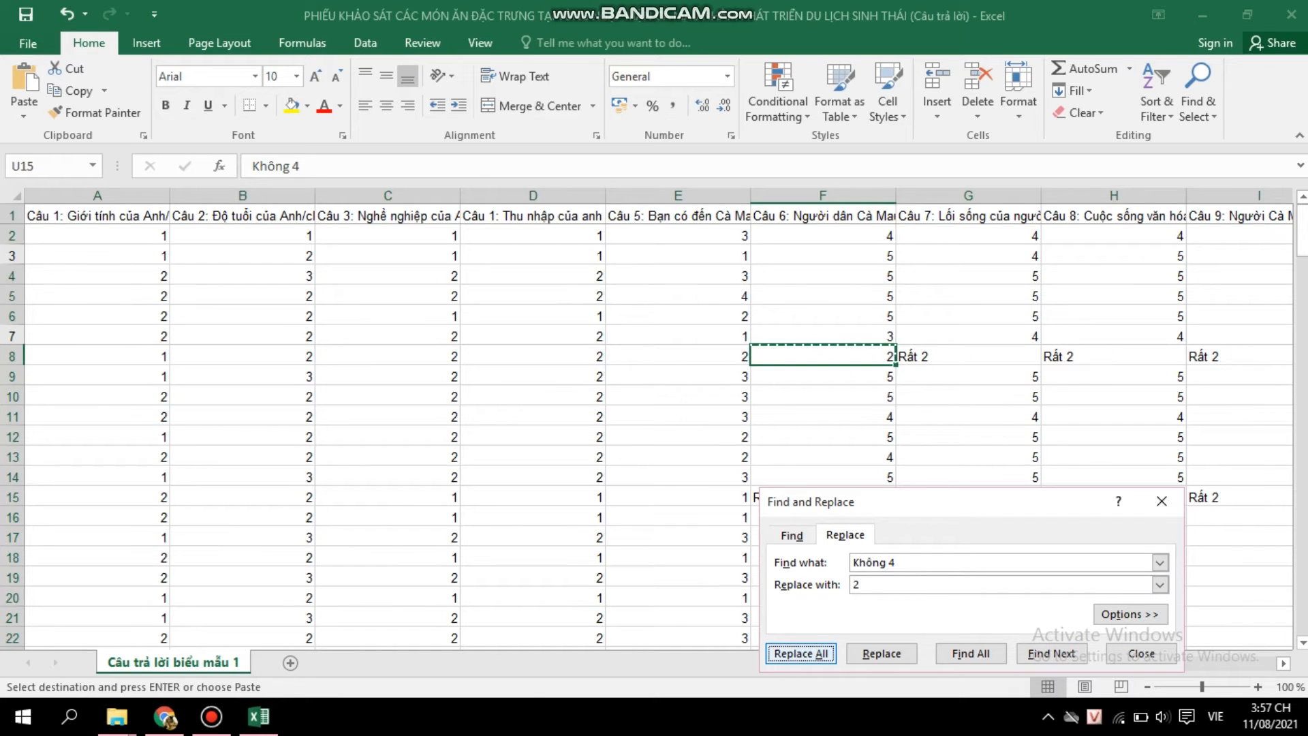
pyautogui.press('Return')
# Replace every "Rất 2" answer with the code 1, copying the search text from cell G8, and close Find and Replace
pyautogui.press('Right')
pyautogui.hotkey('ctrl', 'c')
pyautogui.hotkey('ctrl', 'h')
pyautogui.hotkey('ctrl', 'v')
pyautogui.press('Tab')
pyautogui.write('1')
pyautogui.hotkey('alt', 'a')
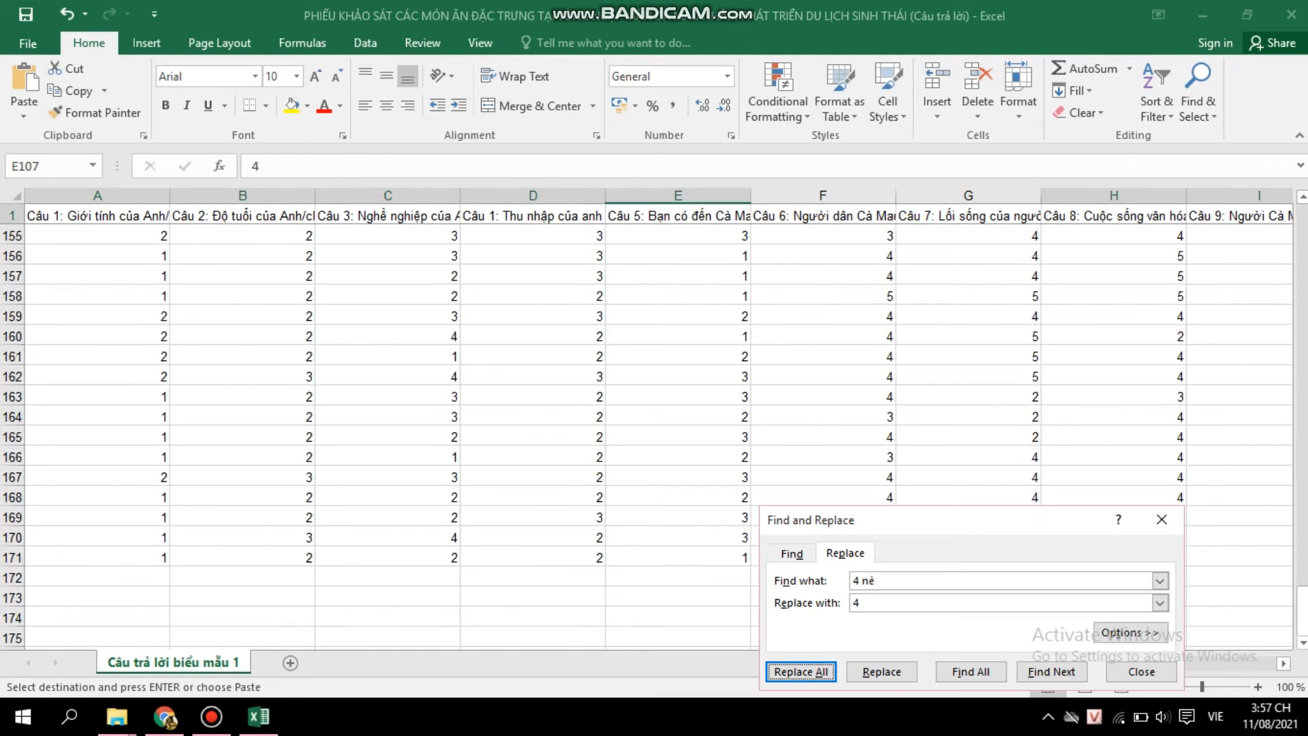
pyautogui.scroll(-4, 654, 436)
pyautogui.scroll(20, 654, 436)
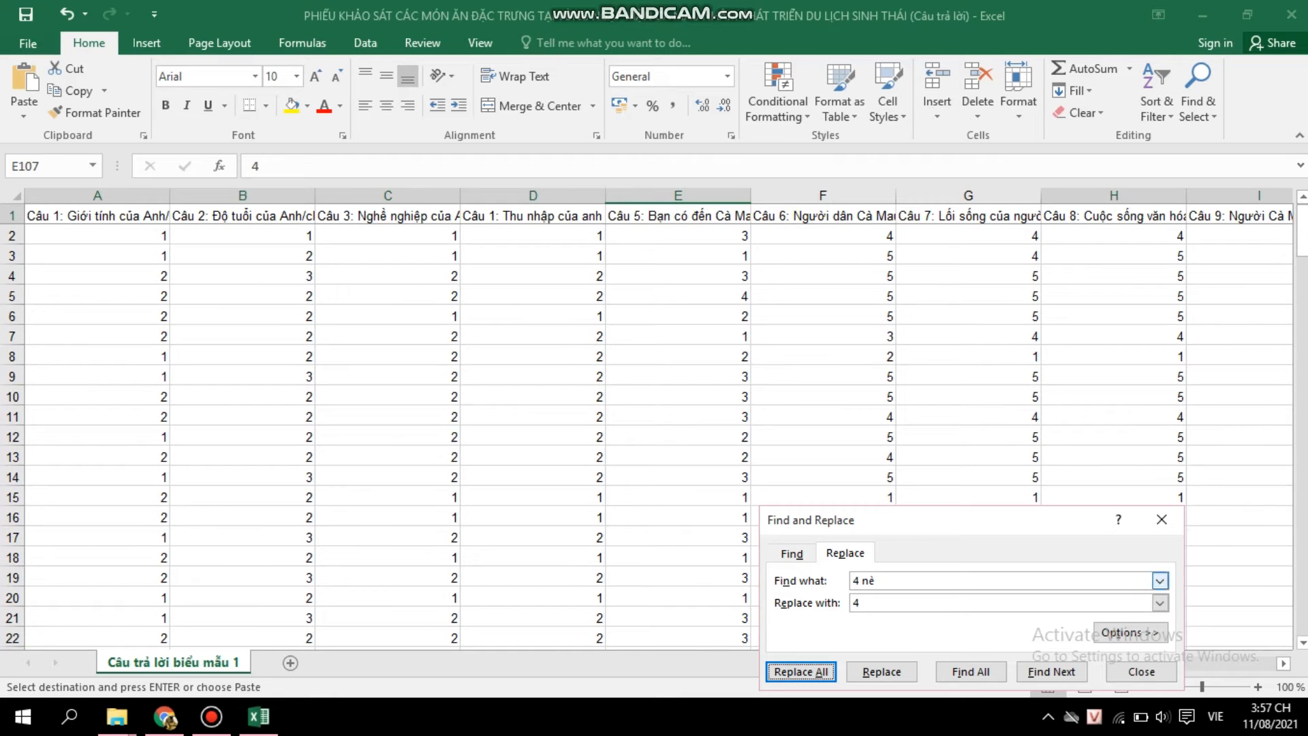
pyautogui.click(1162, 519)
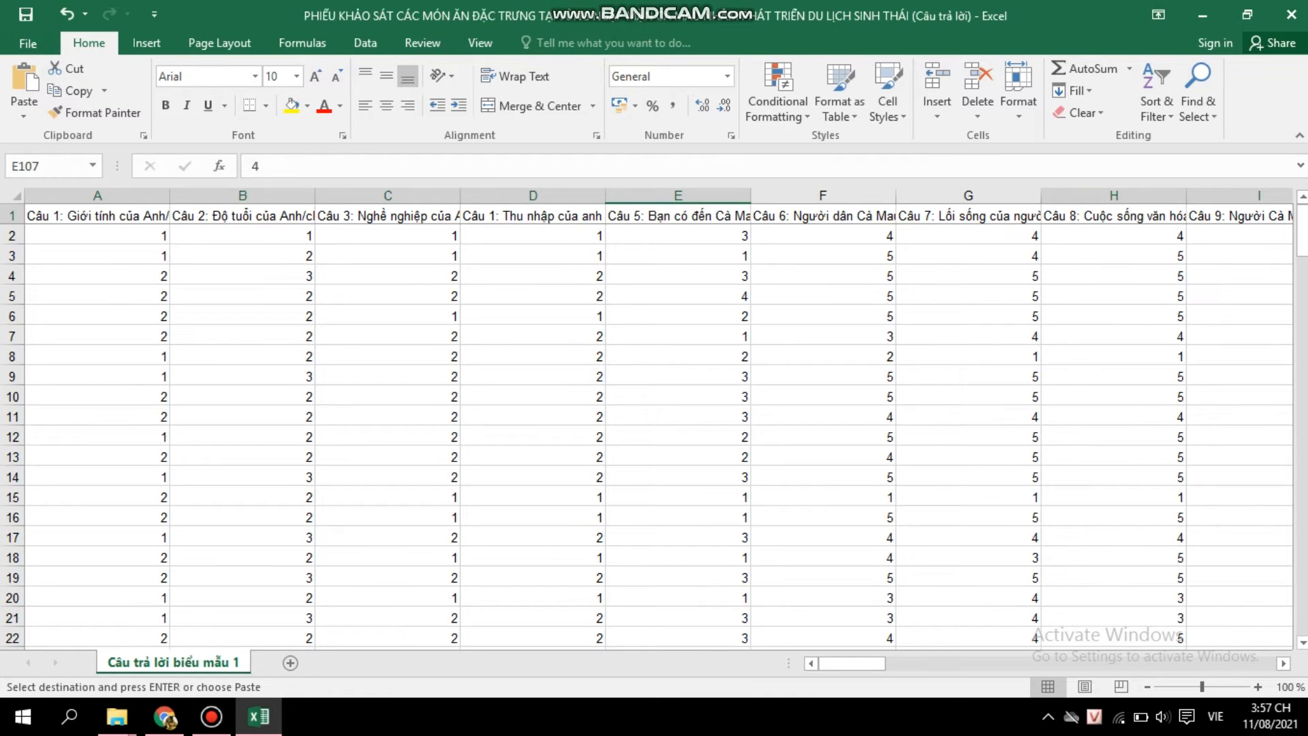
# Replace the gender question header in cell A1 with the variable name GIOITINH
pyautogui.click(97, 216)
pyautogui.click(428, 167)
pyautogui.doubleClick(303, 167)
pyautogui.moveTo(425, 166); pyautogui.dragTo(251, 166)
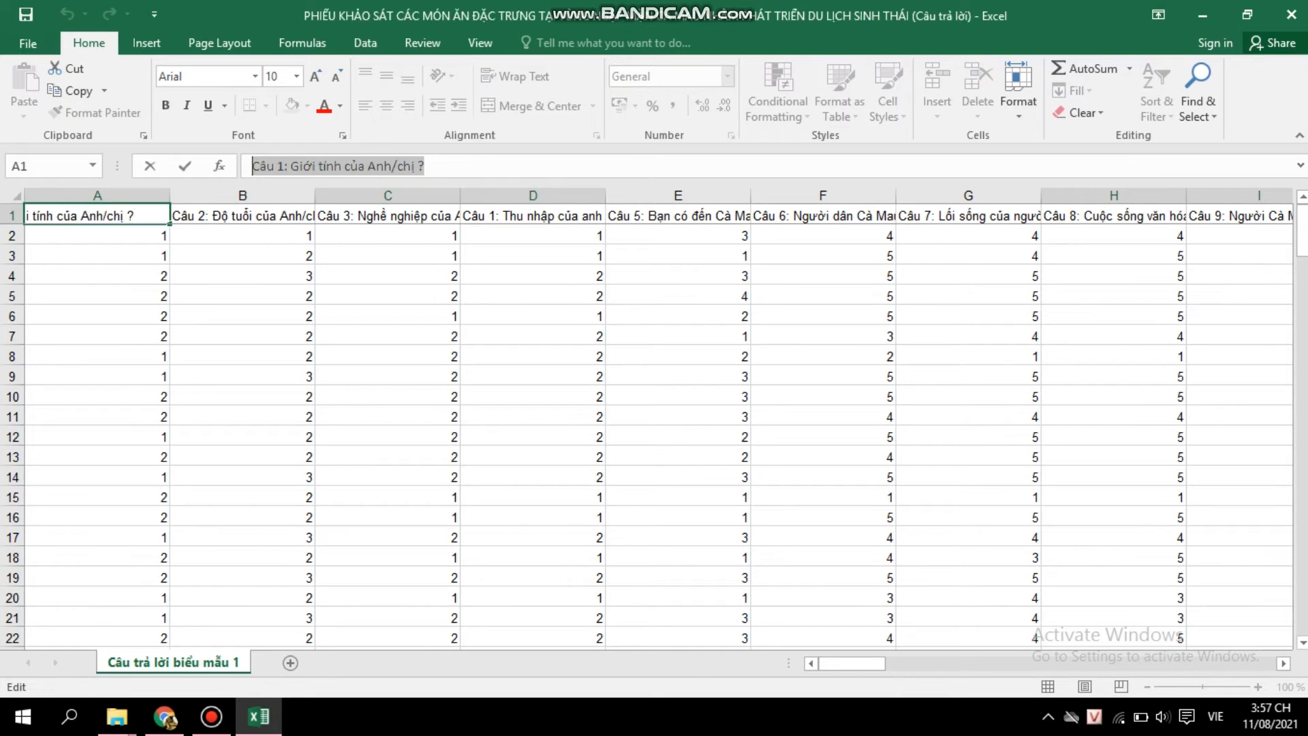
pyautogui.write('GIOI')
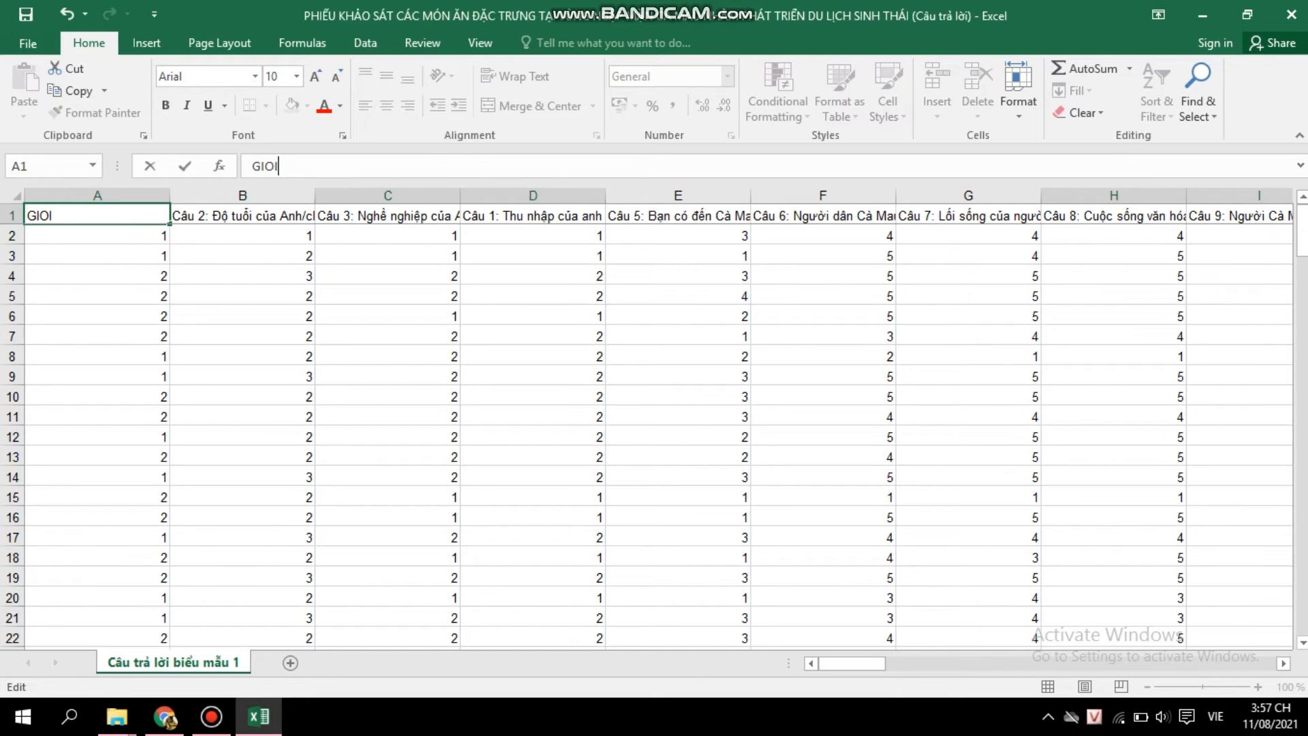
pyautogui.write('TINH')
pyautogui.press('BackSpace')
pyautogui.write('NH')
# Replace the age question header in cell B1 with the variable name DOITUOI
pyautogui.doubleClick(243, 216)
pyautogui.doubleClick(243, 216)
pyautogui.click(396, 166)
pyautogui.moveTo(417, 166); pyautogui.dragTo(251, 166)
pyautogui.write('DO')
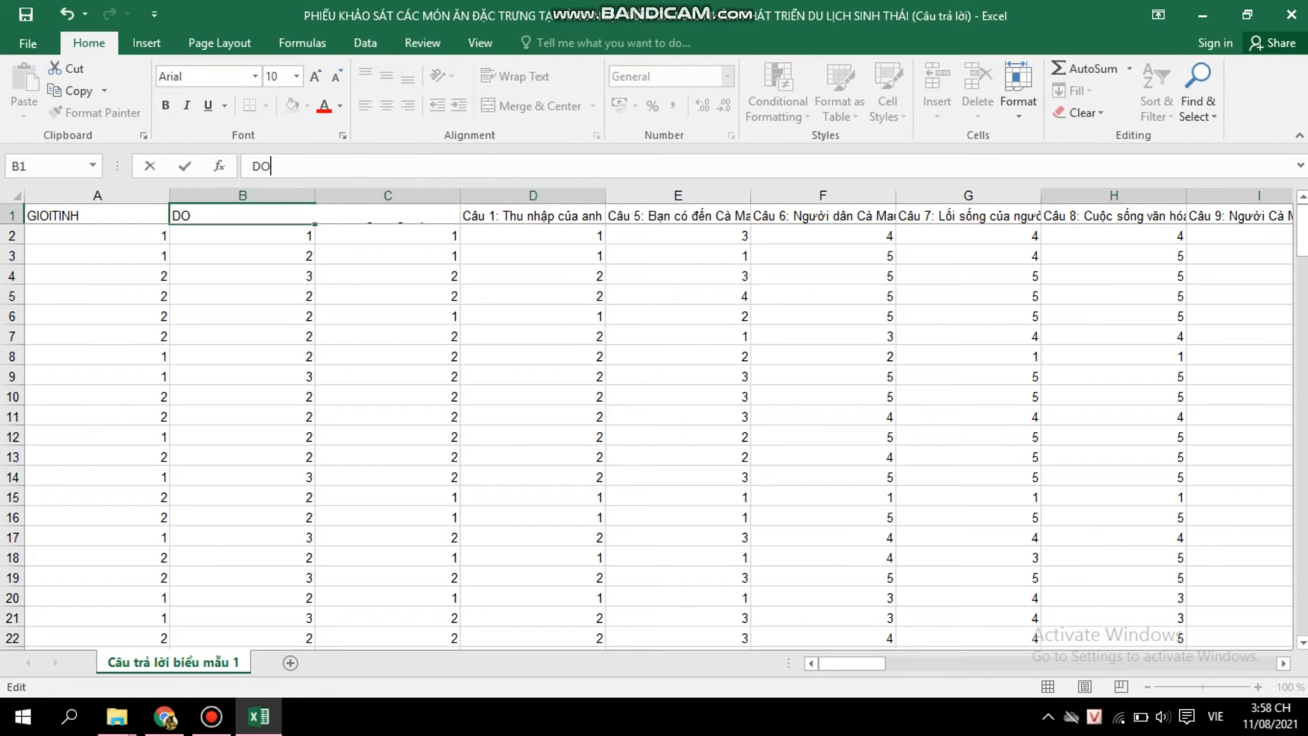
pyautogui.write('ITUOI')
pyautogui.press('Return')
# Replace the occupation question header in cell C1 with NGHE NGHIEP
pyautogui.press('Right')
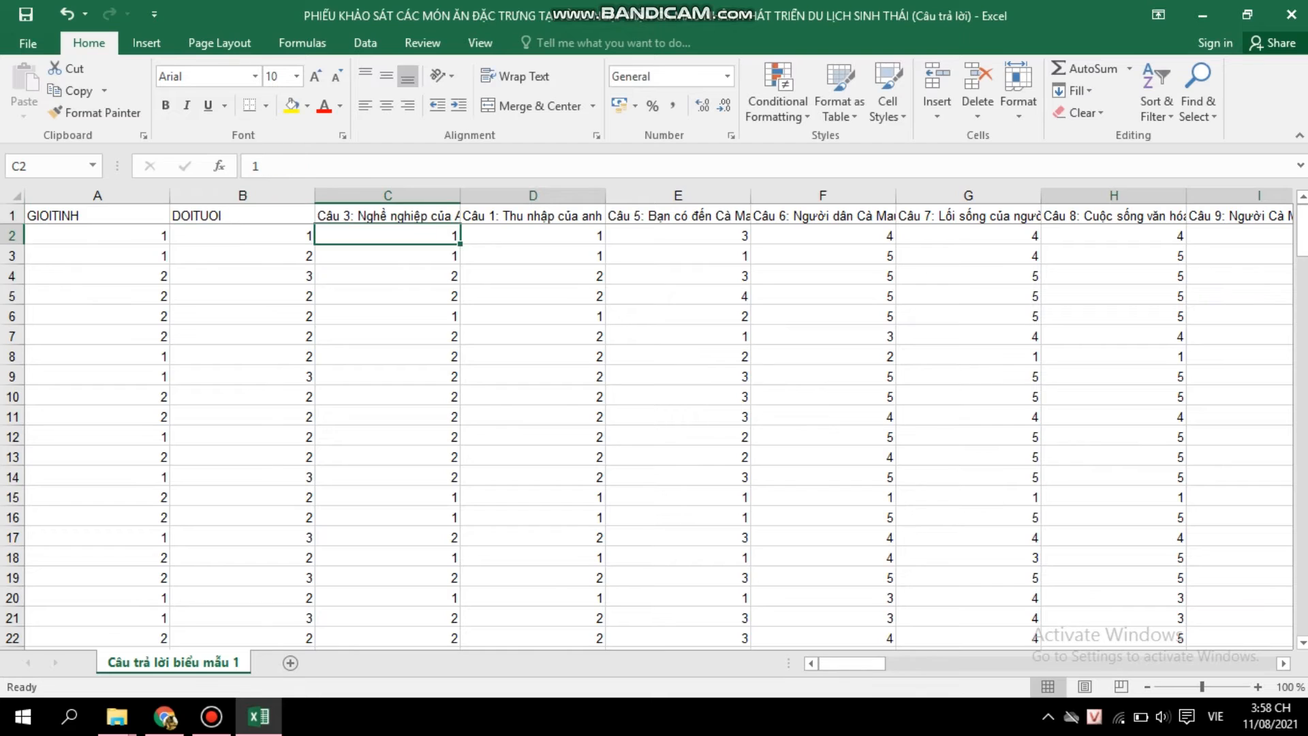
pyautogui.press('Up')
pyautogui.doubleClick(349, 166)
pyautogui.moveTo(473, 166); pyautogui.dragTo(251, 166)
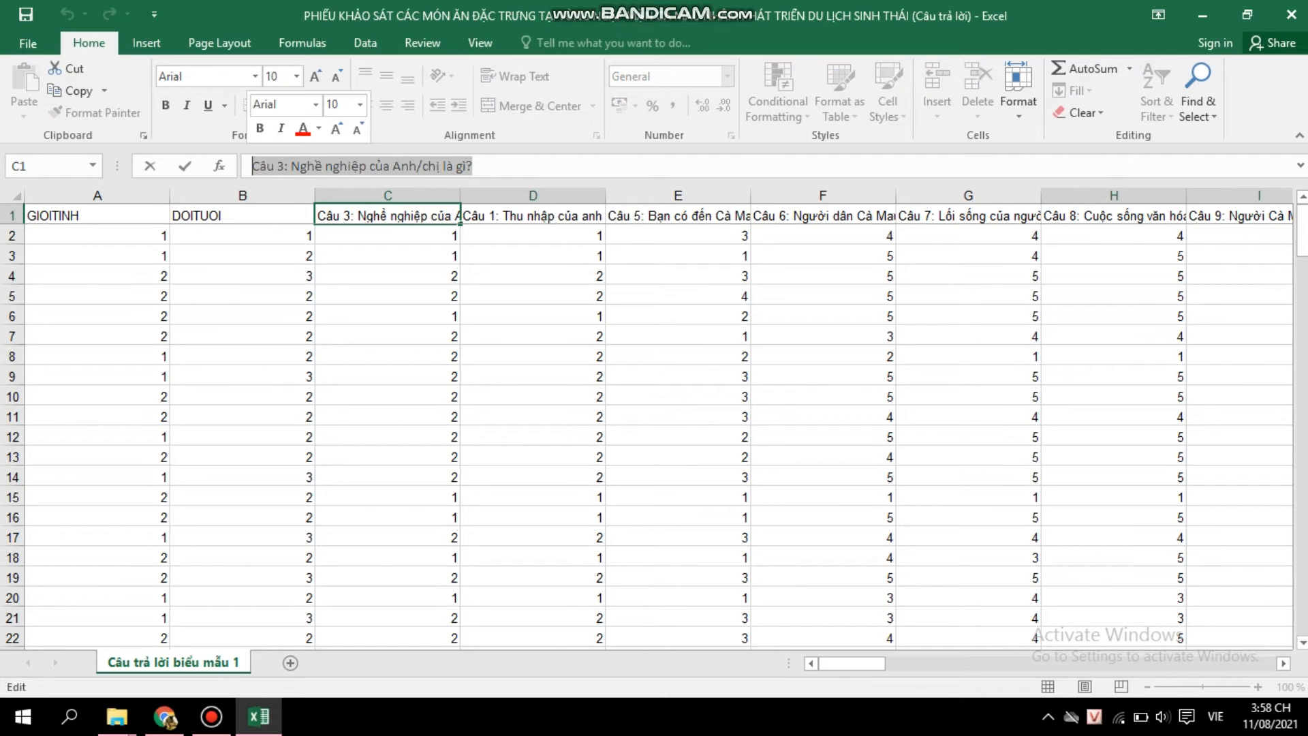
pyautogui.write('NGHE NGH')
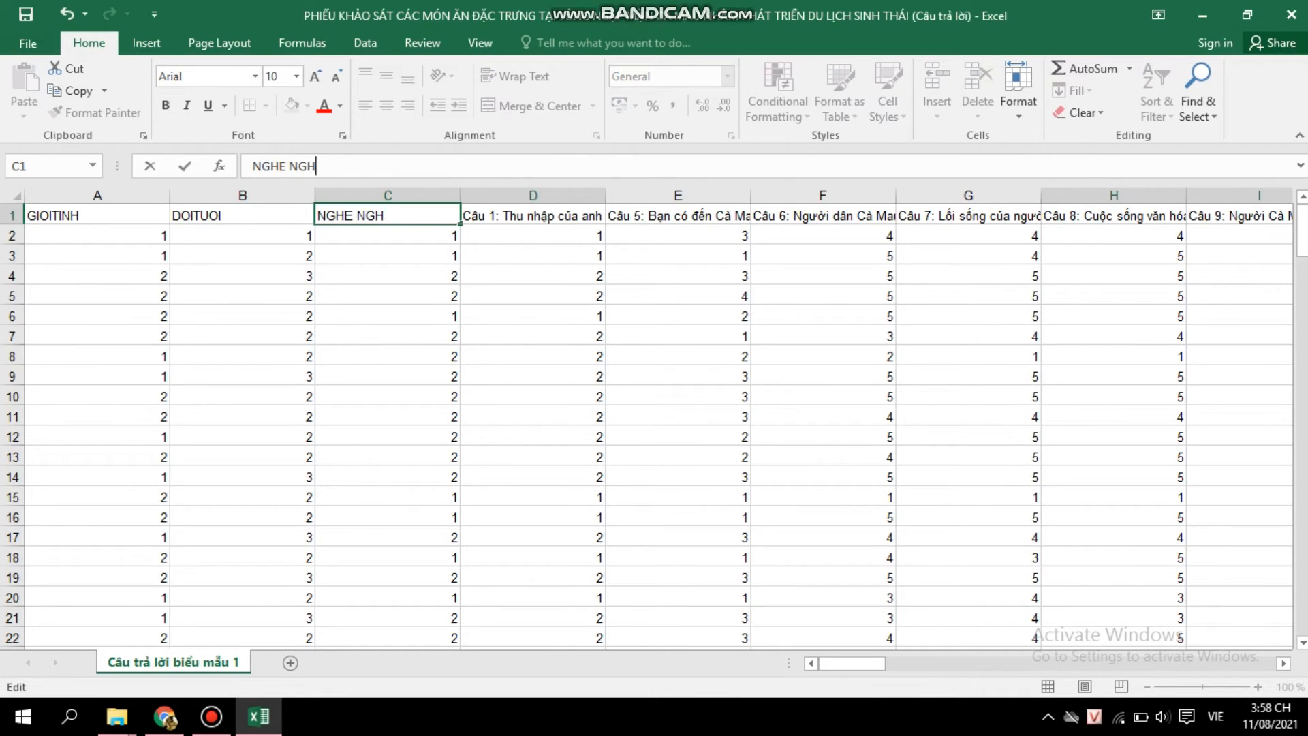
pyautogui.write('IỆP')
pyautogui.press('BackSpace')
pyautogui.press('BackSpace')
pyautogui.press('BackSpace')
pyautogui.press('BackSpace')
pyautogui.press('BackSpace')
pyautogui.press('BackSpace')
pyautogui.write('NGHI')
pyautogui.press('Tab')
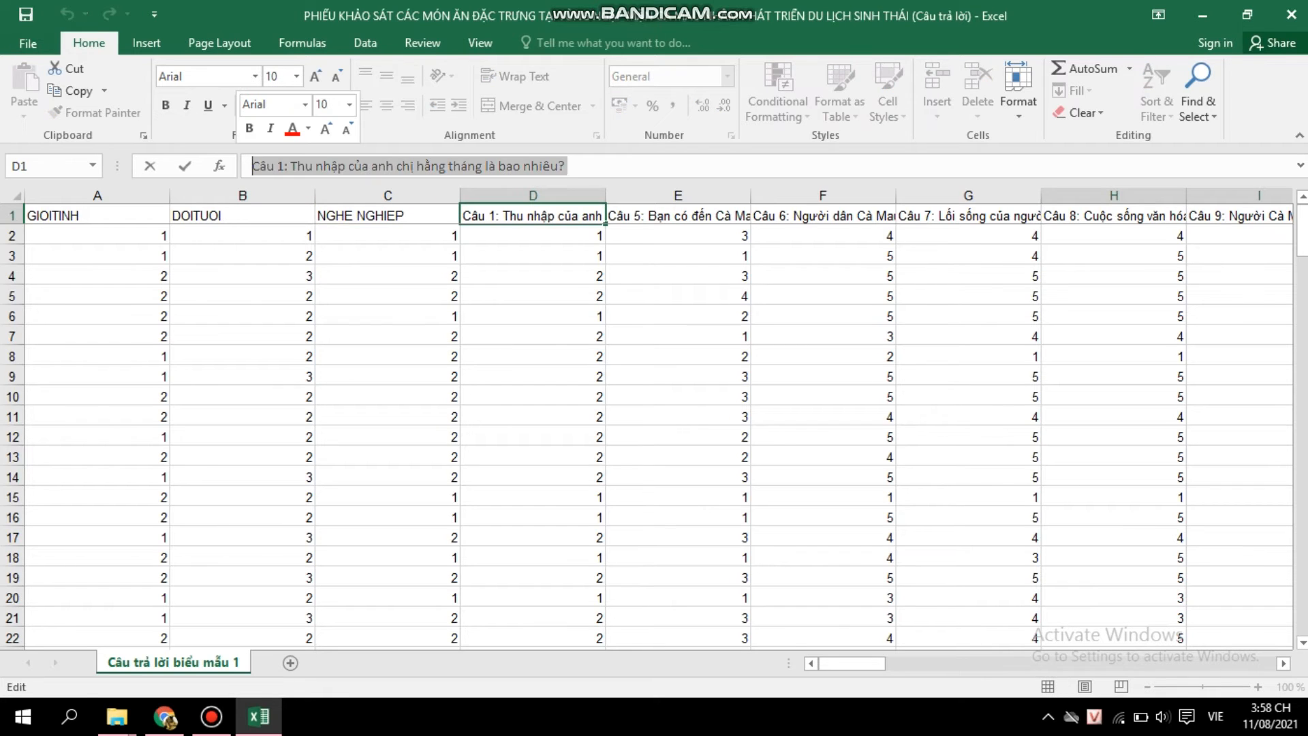
# Replace the income header in cell D1 with THU NHAP and the Câu 5 header in E1 with DEN CA MAU
pyautogui.write('THU NHAP')
pyautogui.press('Tab')
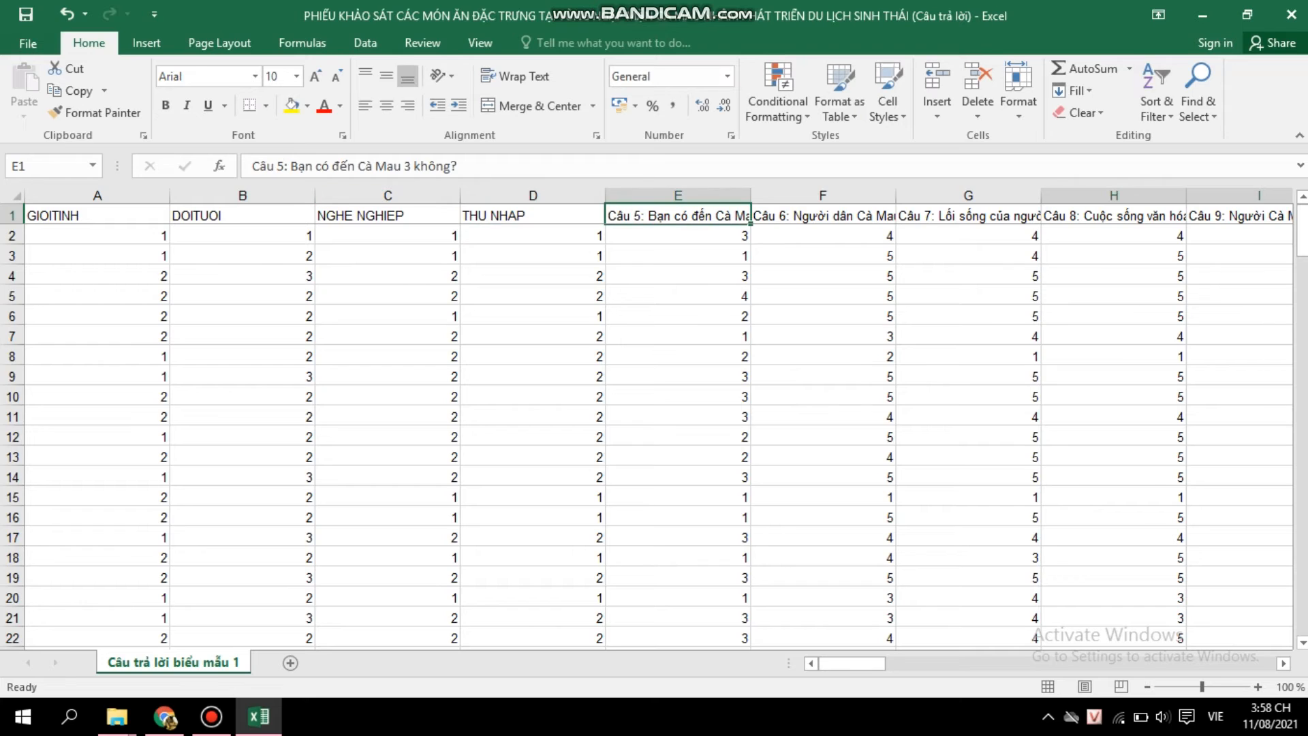
pyautogui.moveTo(457, 165); pyautogui.dragTo(252, 165)
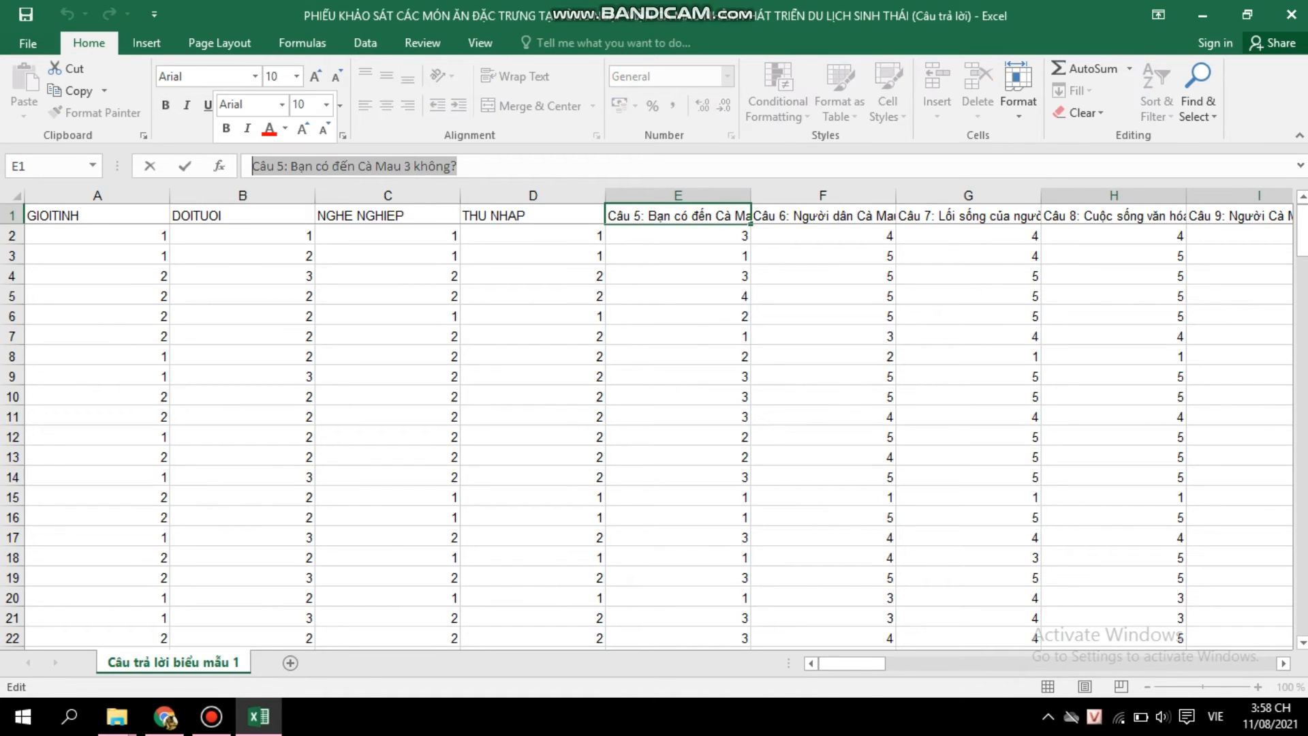
pyautogui.write('B')
pyautogui.press('BackSpace')
pyautogui.write('DEN CA MAU')
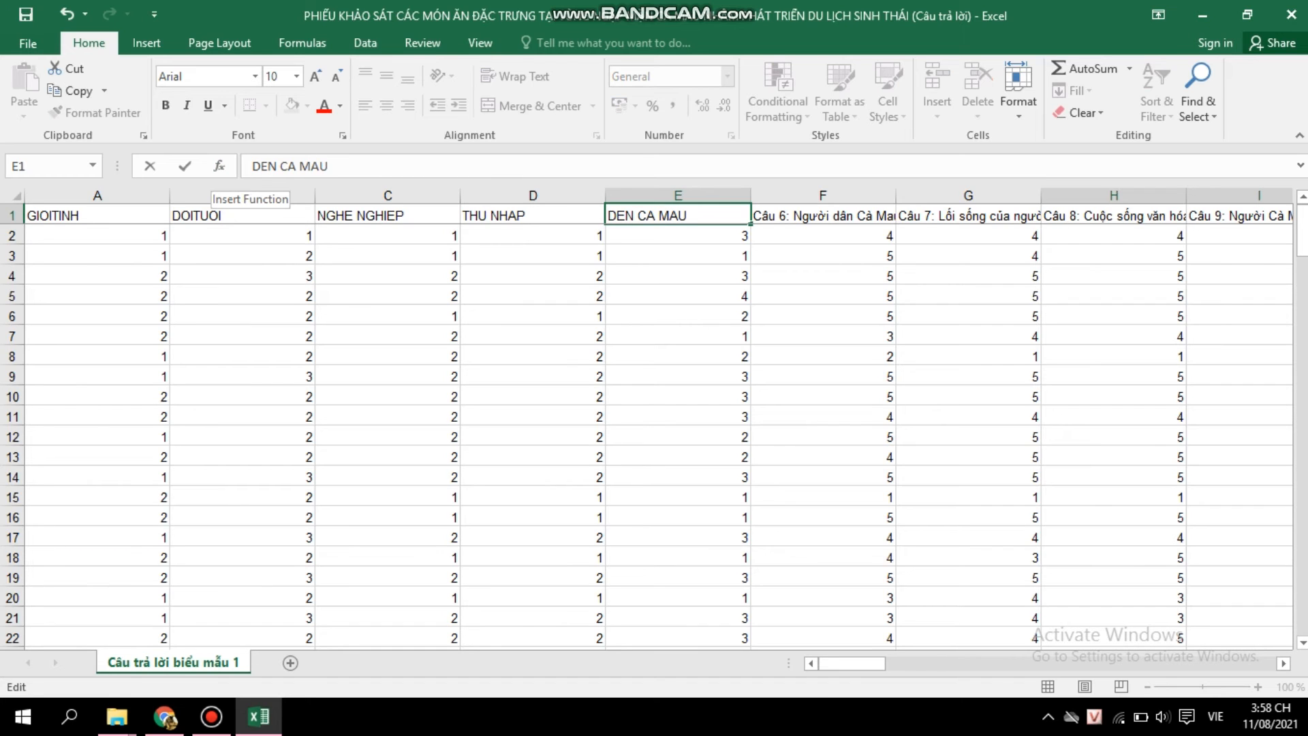
# Replace the Câu 6 question header in cell F1 with the variable name VH1
pyautogui.moveTo(823, 234); pyautogui.dragTo(824, 217)
pyautogui.click(824, 215)
pyautogui.moveTo(646, 166); pyautogui.dragTo(239, 167)
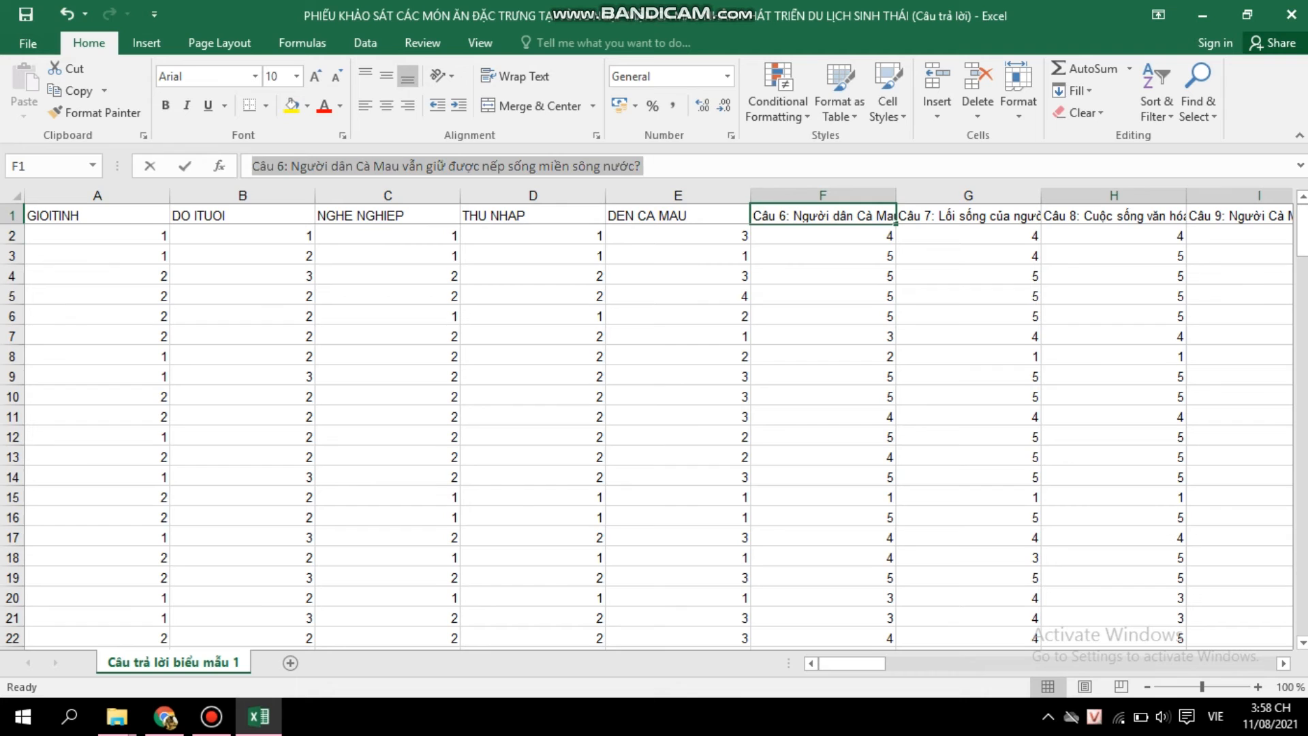
pyautogui.write('Vh1')
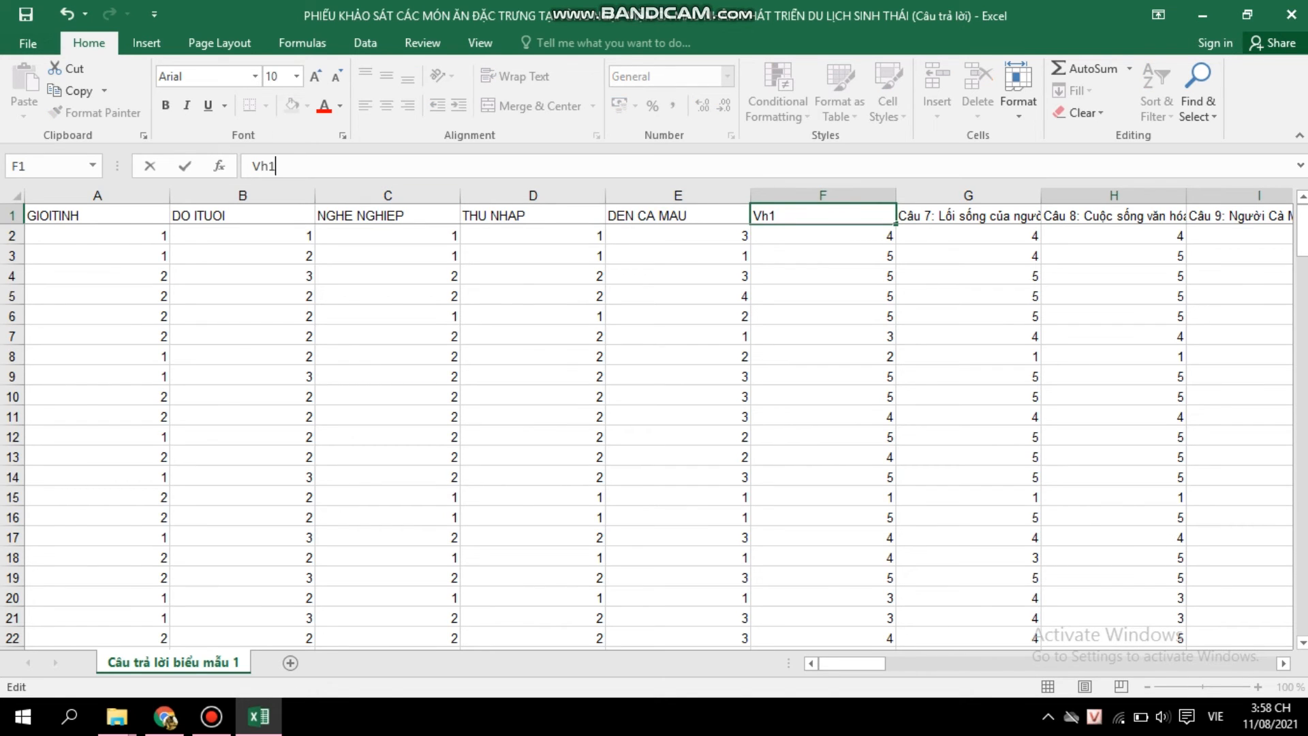
pyautogui.press('BackSpace')
pyautogui.write('H1')
# Fill the VH header series from F1 across to O1, ending at VH10
pyautogui.hscroll(3, 660, 419)
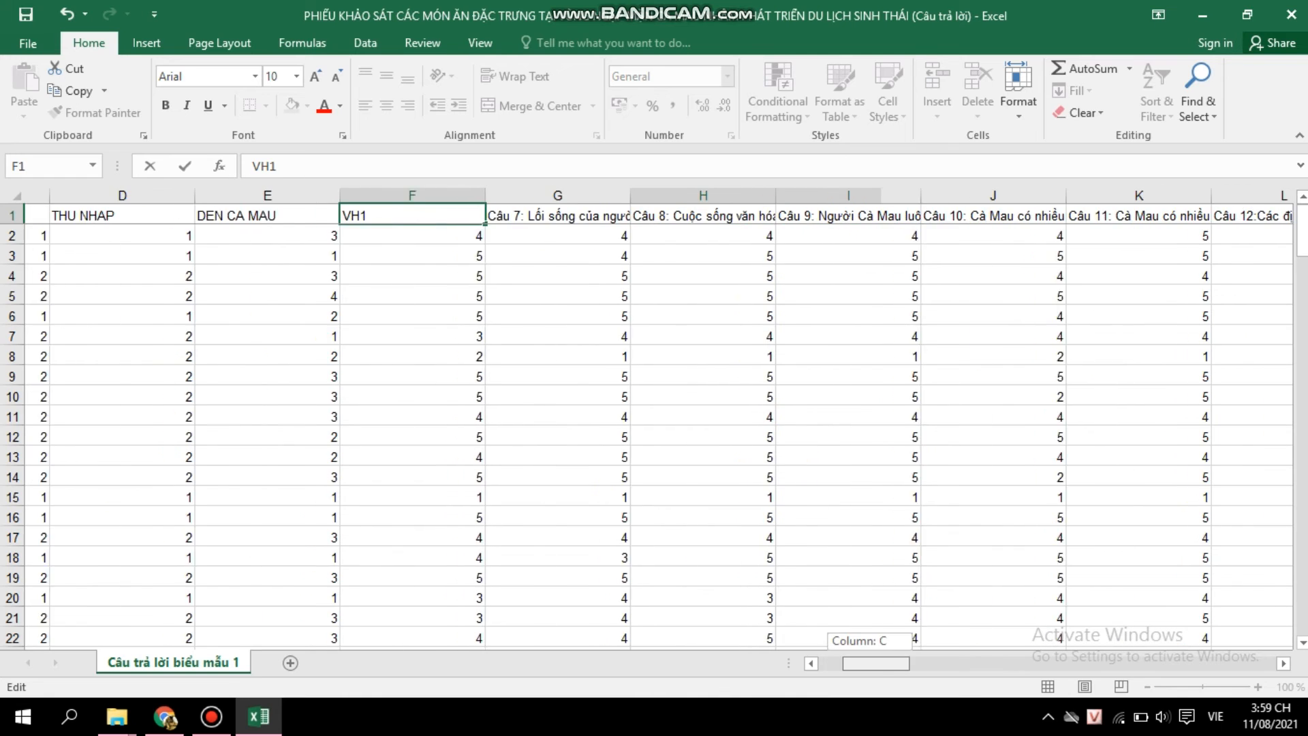
pyautogui.moveTo(460, 223); pyautogui.dragTo(1159, 225)
pyautogui.moveTo(877, 663); pyautogui.dragTo(904, 663)
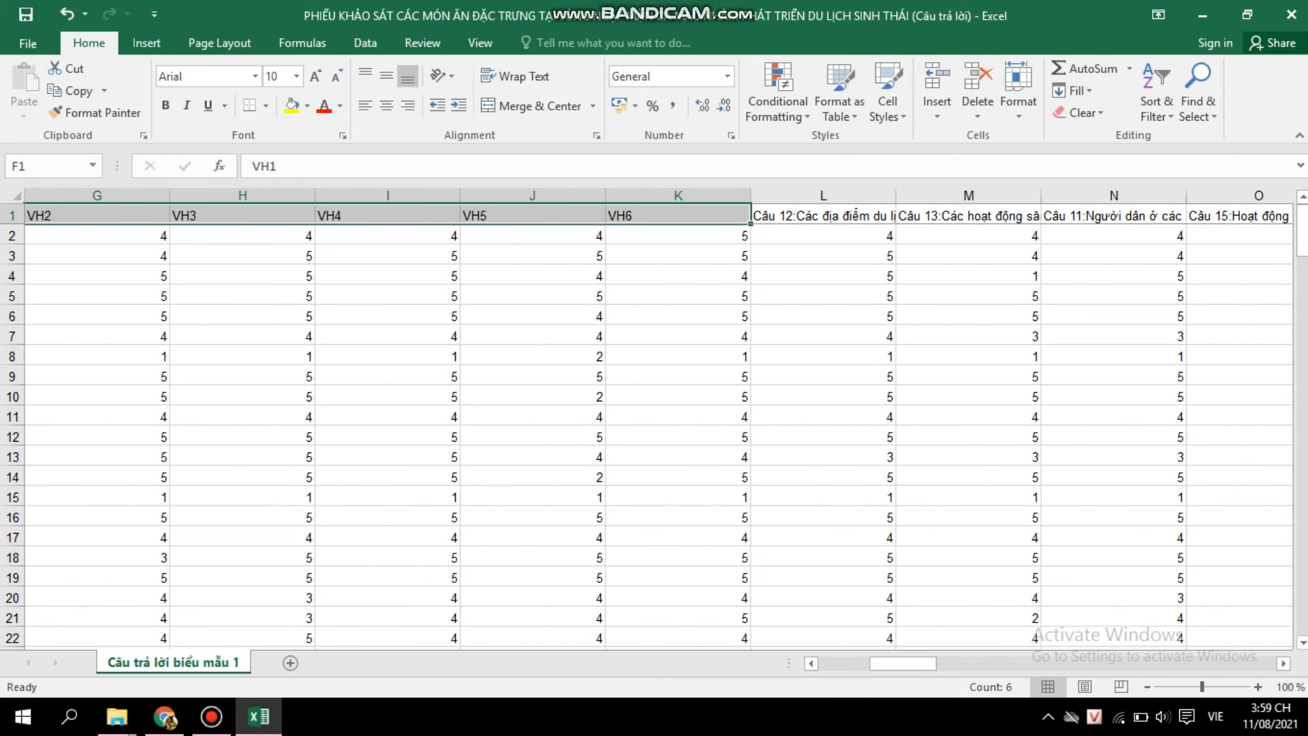
pyautogui.moveTo(750, 225); pyautogui.dragTo(1200, 225)
# Replace the Câu 16 question header in cell P1 with the variable name AT1
pyautogui.moveTo(902, 663); pyautogui.dragTo(946, 663)
pyautogui.click(654, 216)
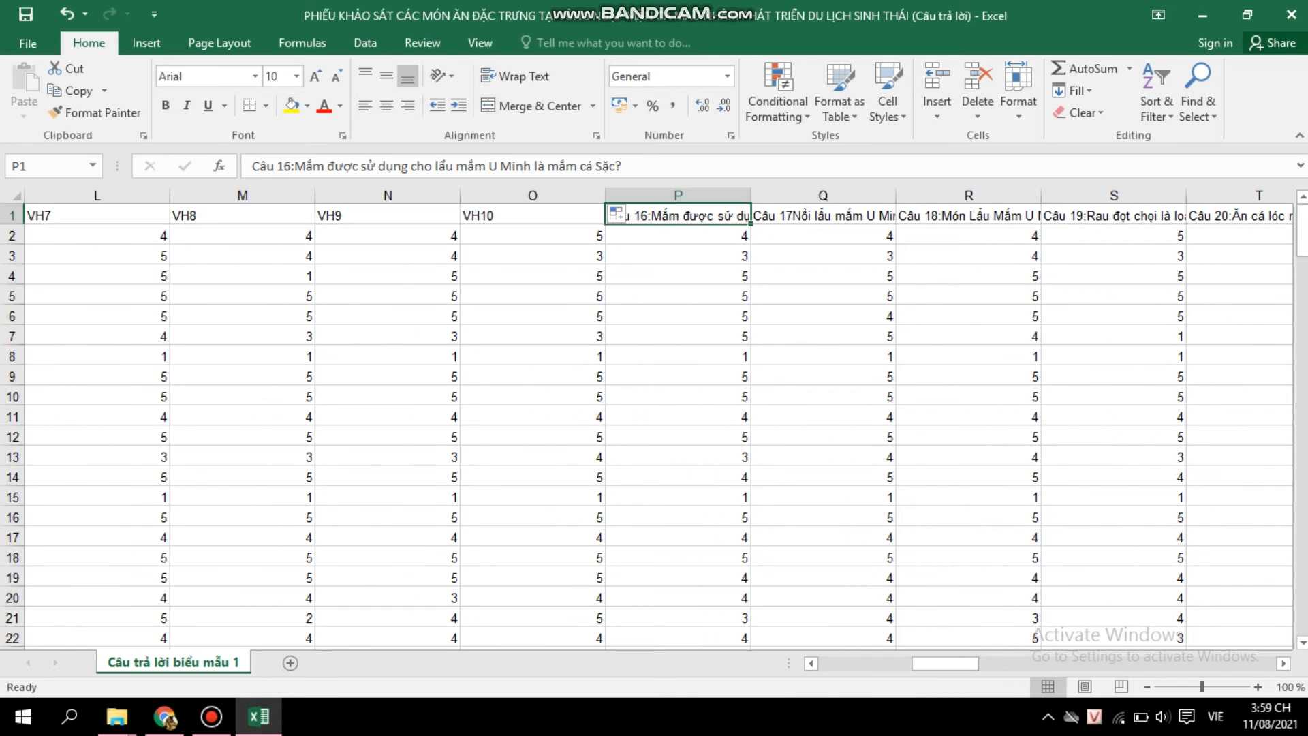
pyautogui.moveTo(621, 165); pyautogui.dragTo(252, 166)
pyautogui.write('AT')
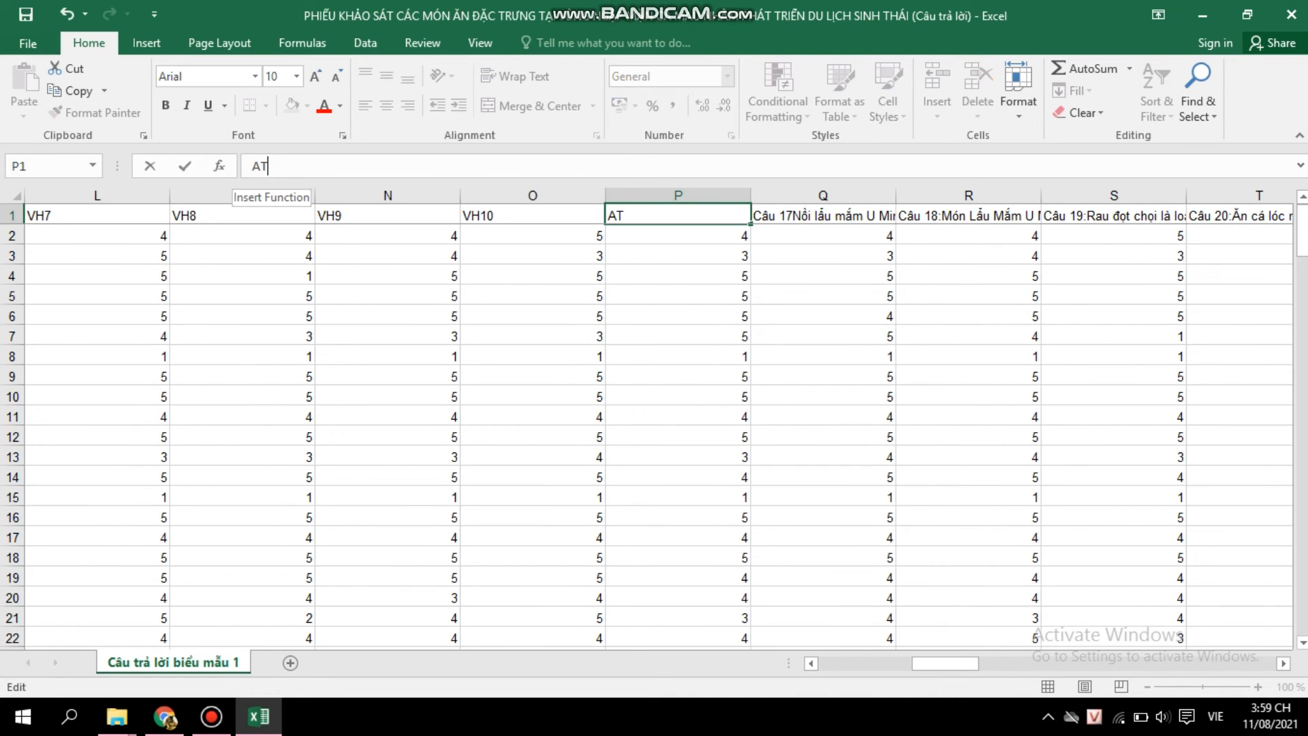
pyautogui.write('1')
# Fill the AT header series from P1 across to AW1, ending at AT34
pyautogui.moveTo(750, 224); pyautogui.dragTo(850, 224)
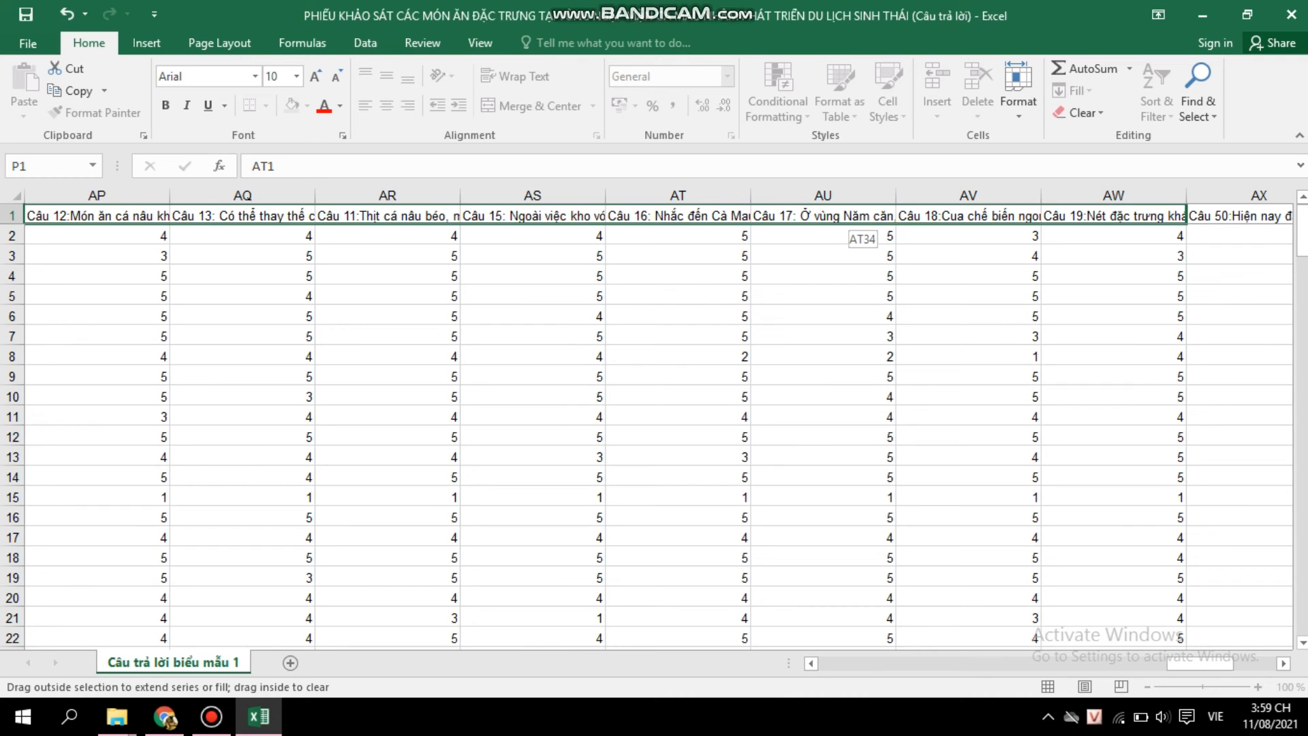
pyautogui.moveTo(849, 225); pyautogui.dragTo(745, 225)
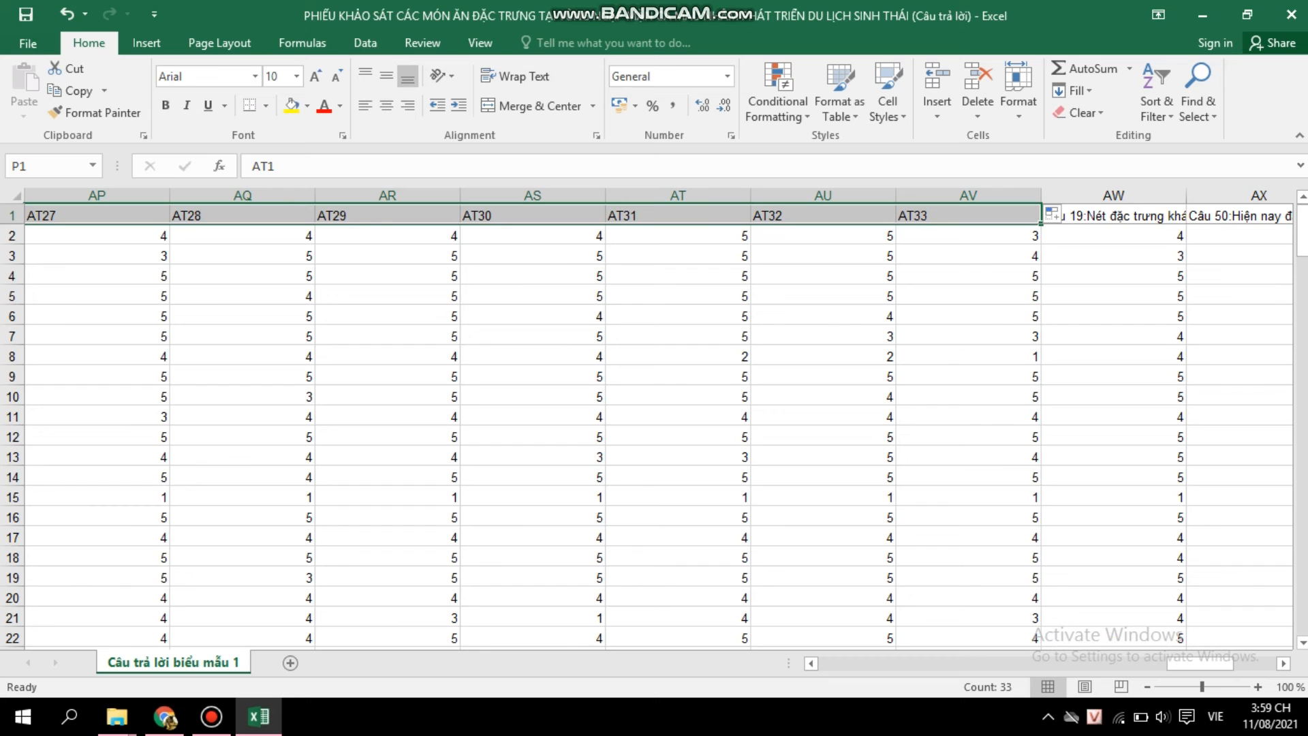
pyautogui.click(1118, 215)
pyautogui.click(967, 216)
pyautogui.moveTo(1040, 225); pyautogui.dragTo(1185, 224)
# Replace the Câu 50 question header in cell AX1 with the variable name PT1
pyautogui.moveTo(1200, 664); pyautogui.dragTo(1225, 664)
pyautogui.click(823, 215)
pyautogui.moveTo(883, 166); pyautogui.dragTo(782, 167)
pyautogui.tripleClick(782, 166)
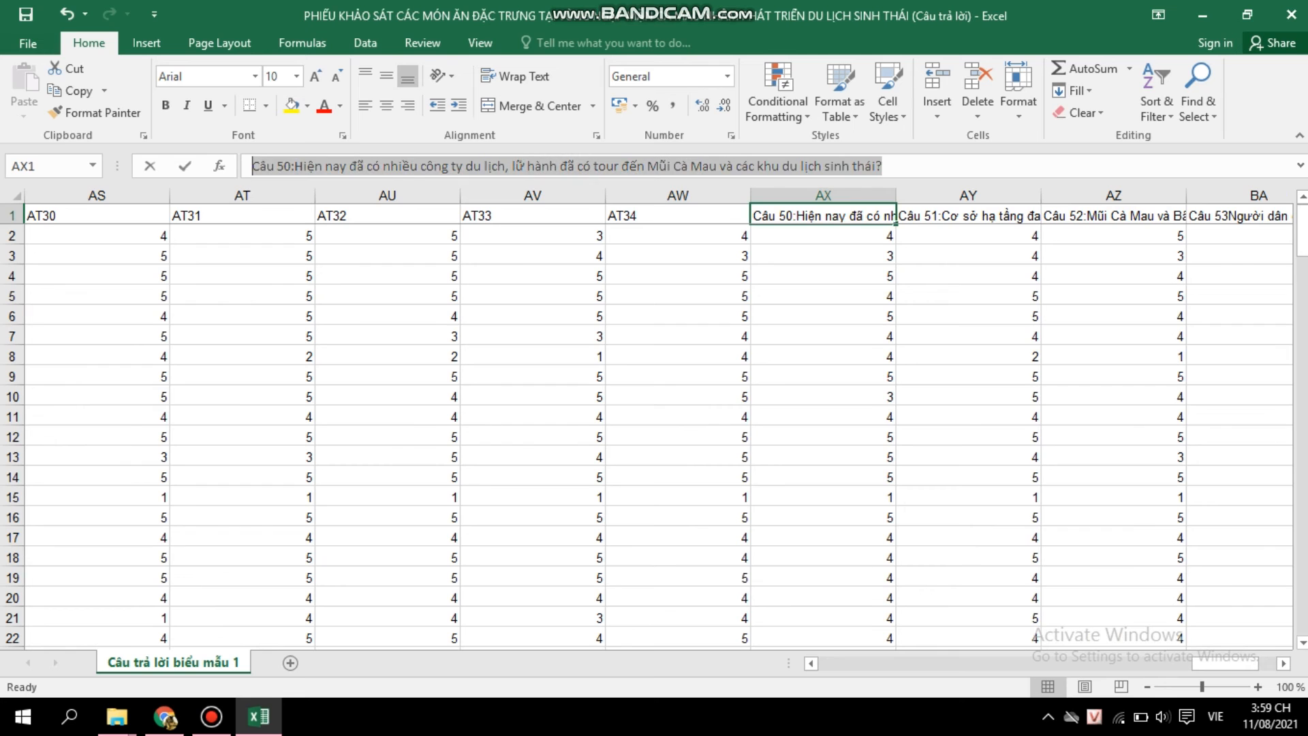
pyautogui.write('PT1')
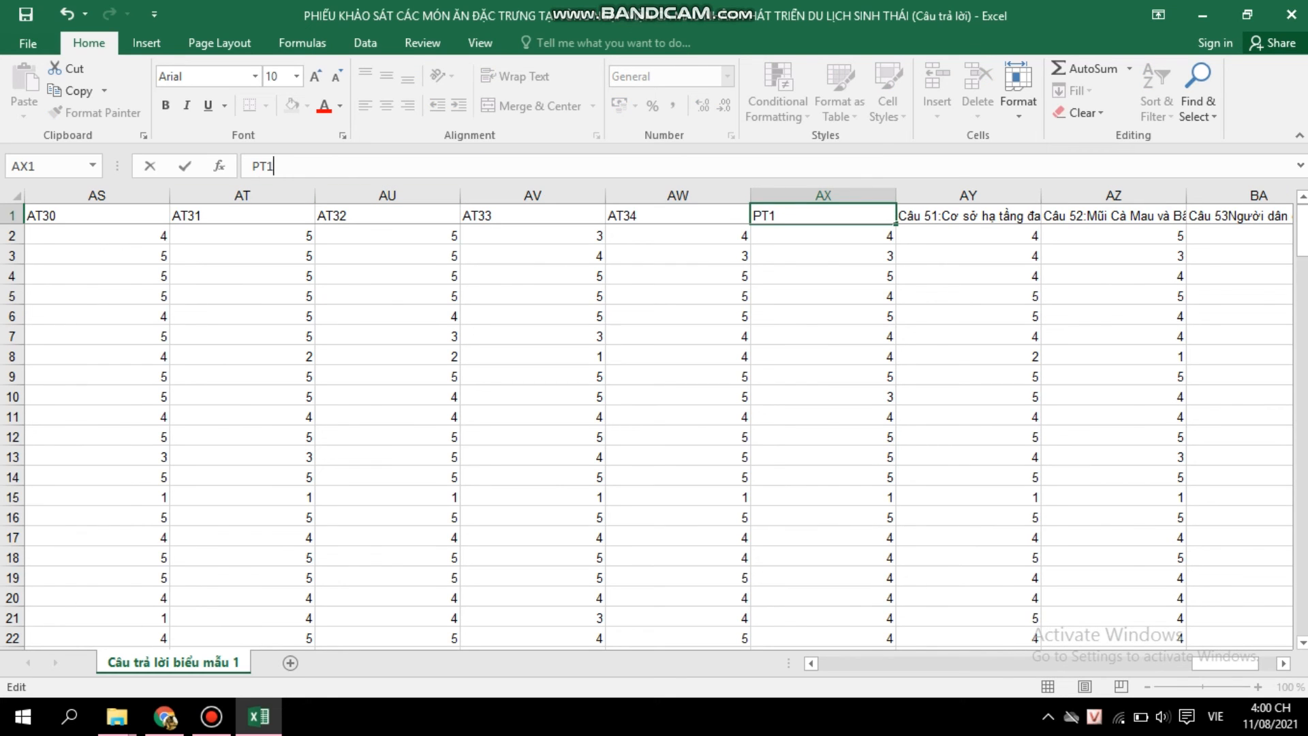
# Fill the PT header series from AX1 across to BB1, ending at PT5
pyautogui.moveTo(896, 223); pyautogui.dragTo(1090, 221)
pyautogui.click(1113, 216)
pyautogui.press('BackSpace')
pyautogui.press('Escape')
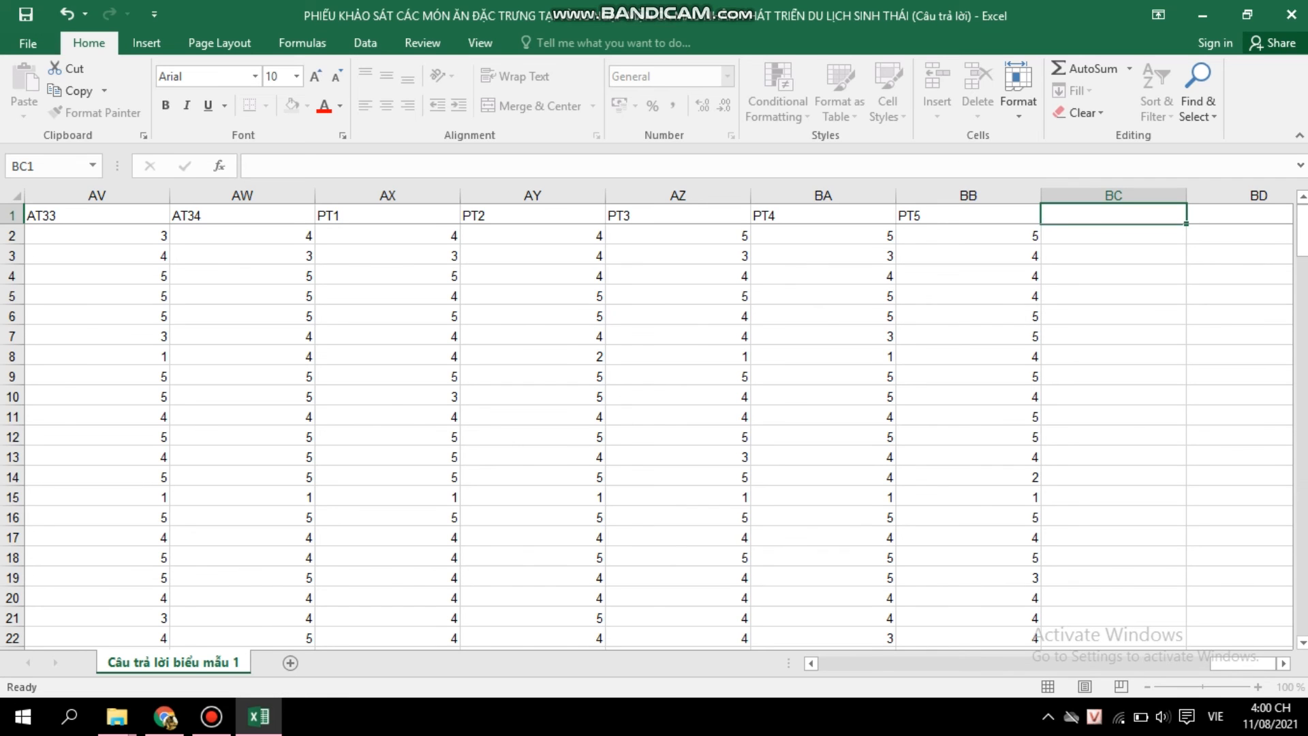
# Add a new blank worksheet to the workbook
pyautogui.hotkey('shift', 'F11')
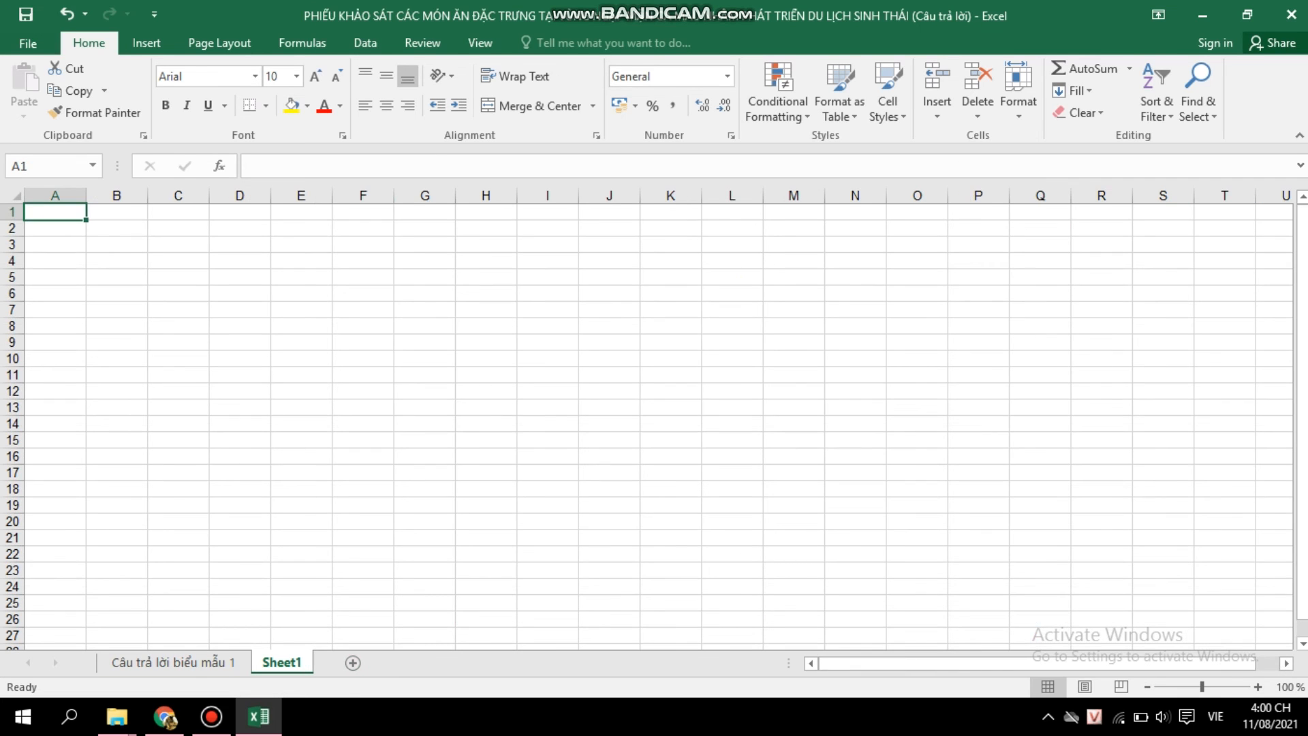
# Copy the entire contents of the "Câu trả lời biểu mẫu 1" sheet and paste them into Sheet1
pyautogui.hotkey('ctrl', 'pageup')
pyautogui.hotkey('ctrl', 'a')
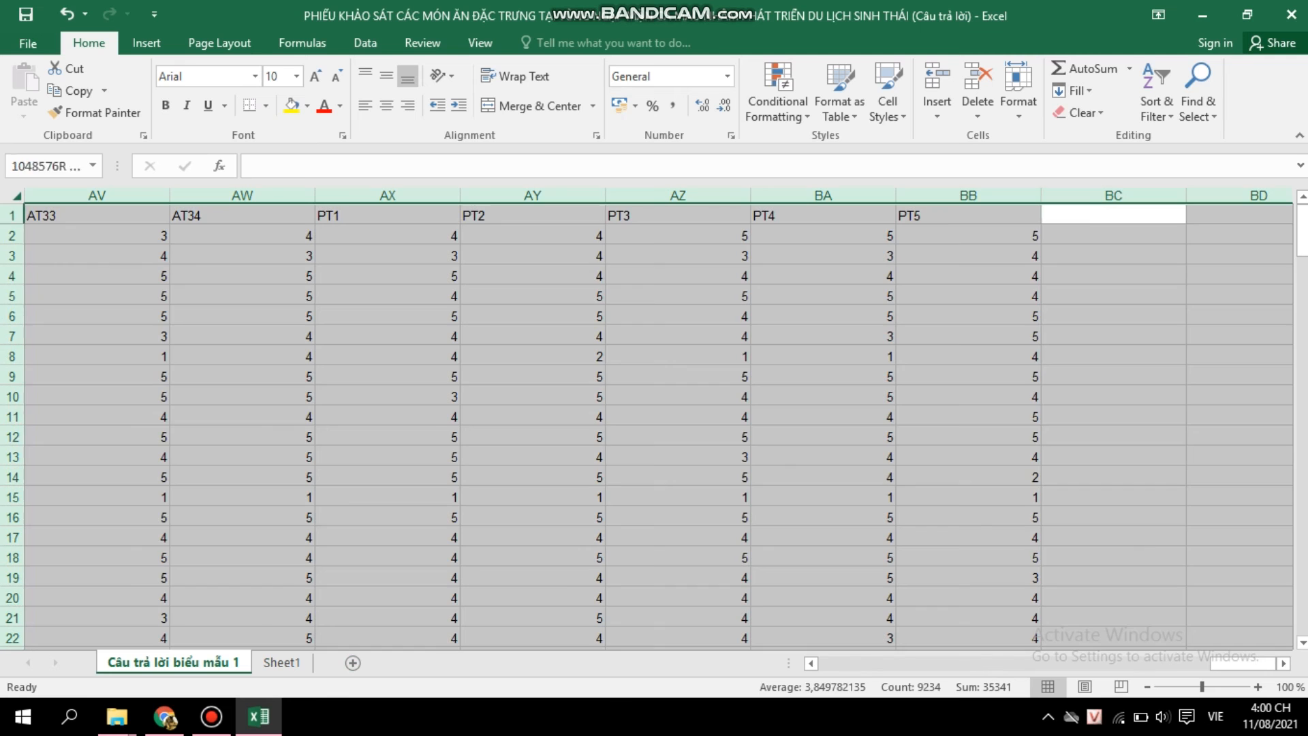
pyautogui.hotkey('ctrl', 'pagedown')
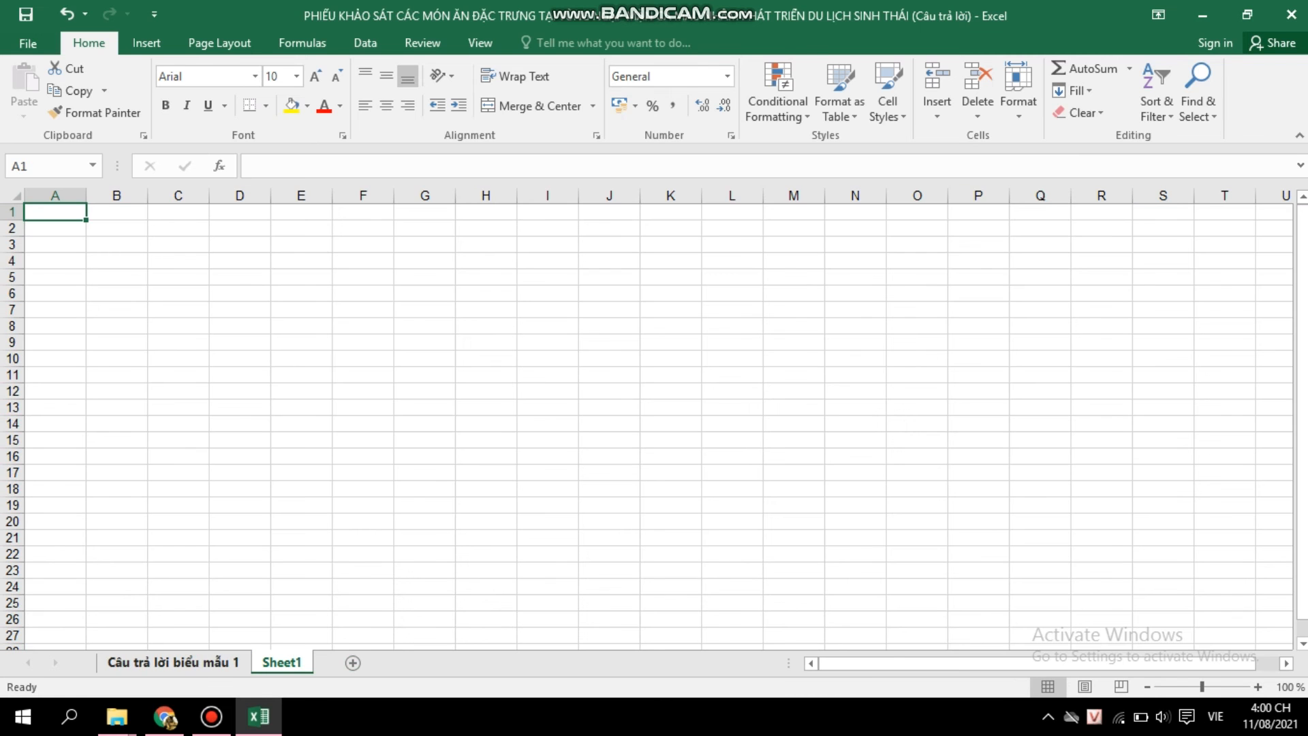
pyautogui.hotkey('ctrl', 'pageup')
pyautogui.hotkey('ctrl', 'c')
pyautogui.hotkey('ctrl', 'pagedown')
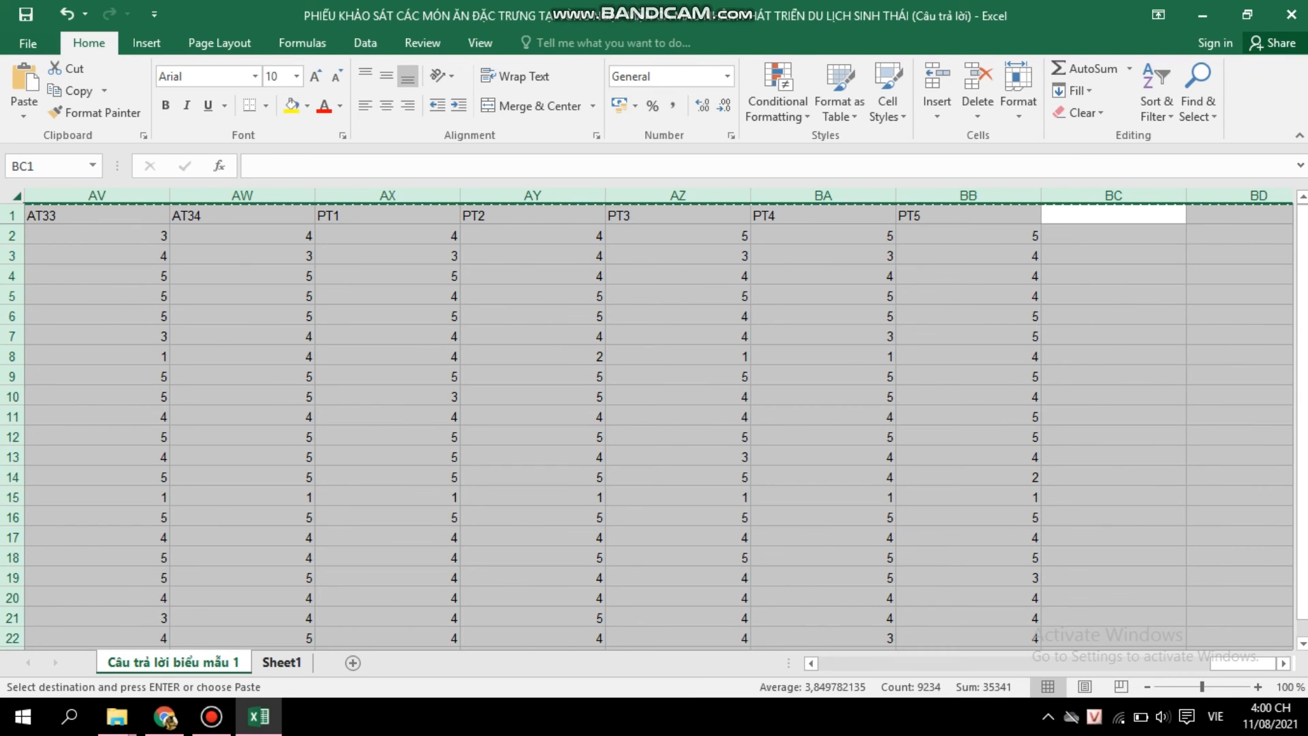
pyautogui.hotkey('ctrl', 'v')
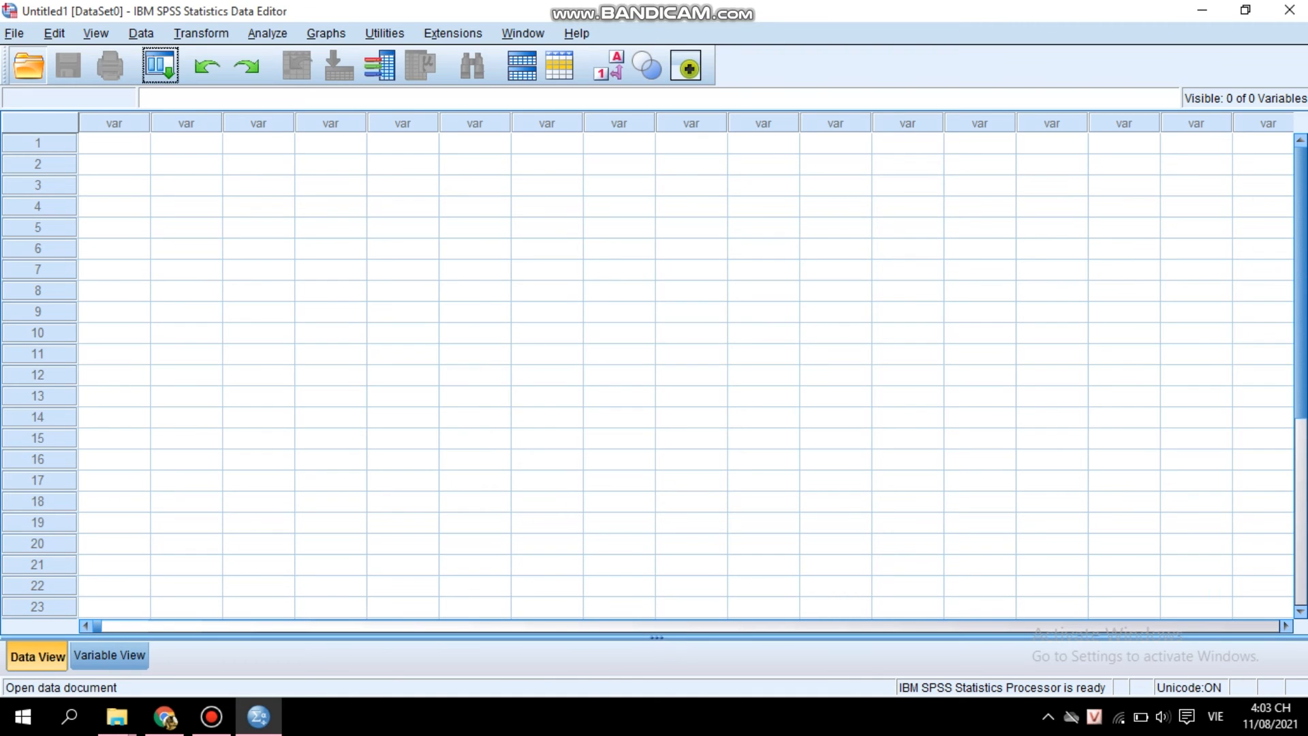
# In SPSS Statistics, start opening a data file and set the file type to Excel (*.xls, *.xlsx, *.xlsm)
pyautogui.click(160, 65)
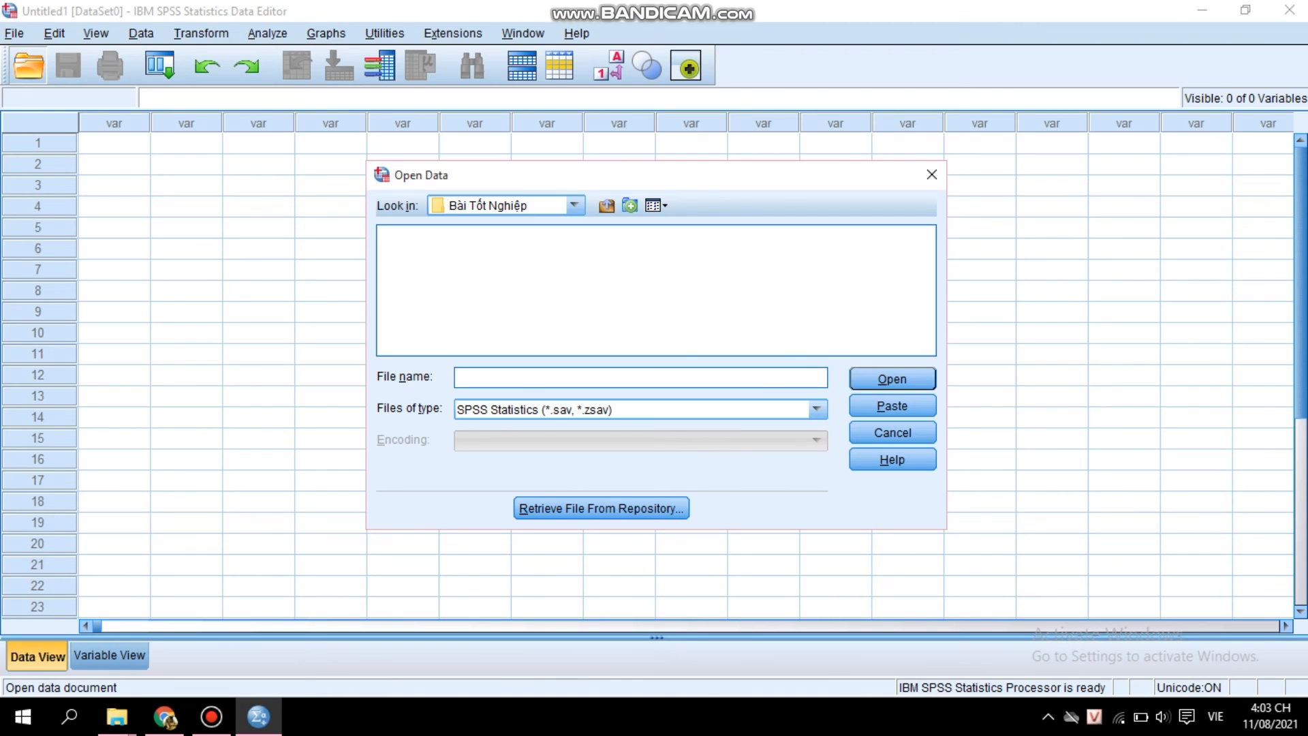
pyautogui.click(816, 409)
pyautogui.press('Down')
pyautogui.press('Down')
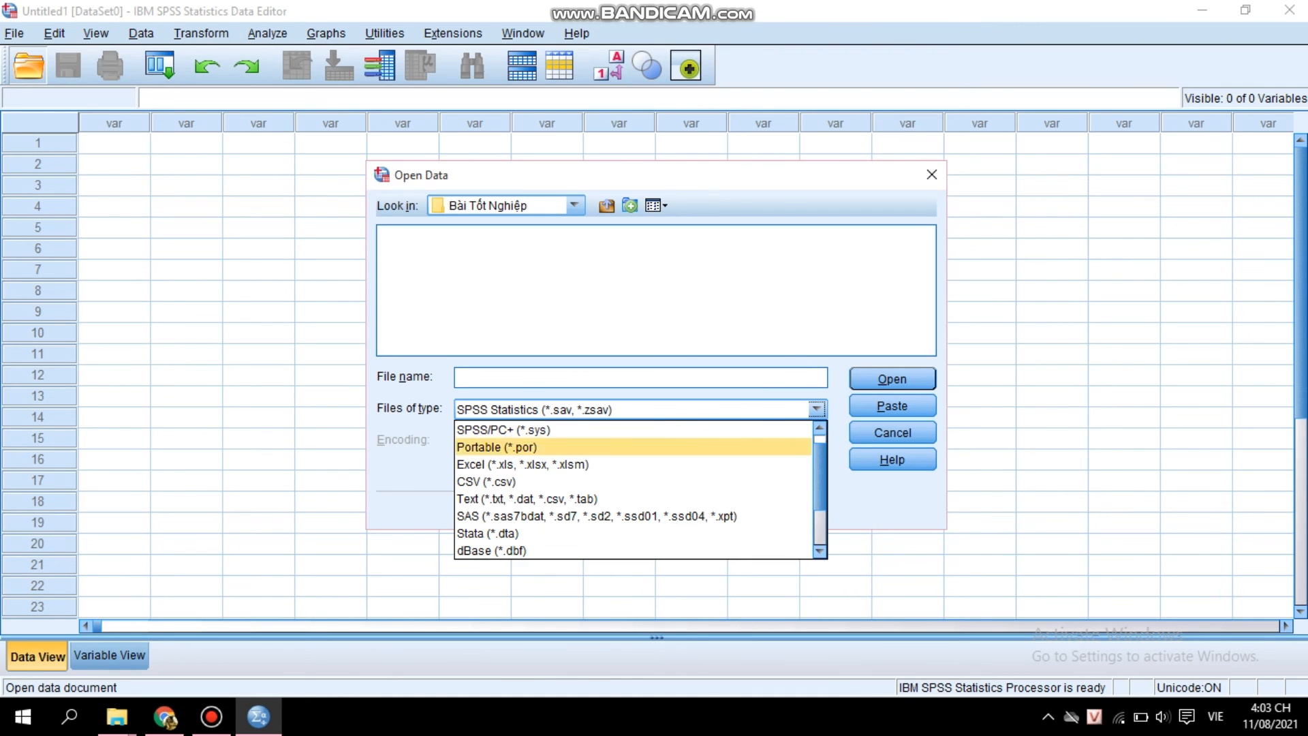
pyautogui.press('Return')
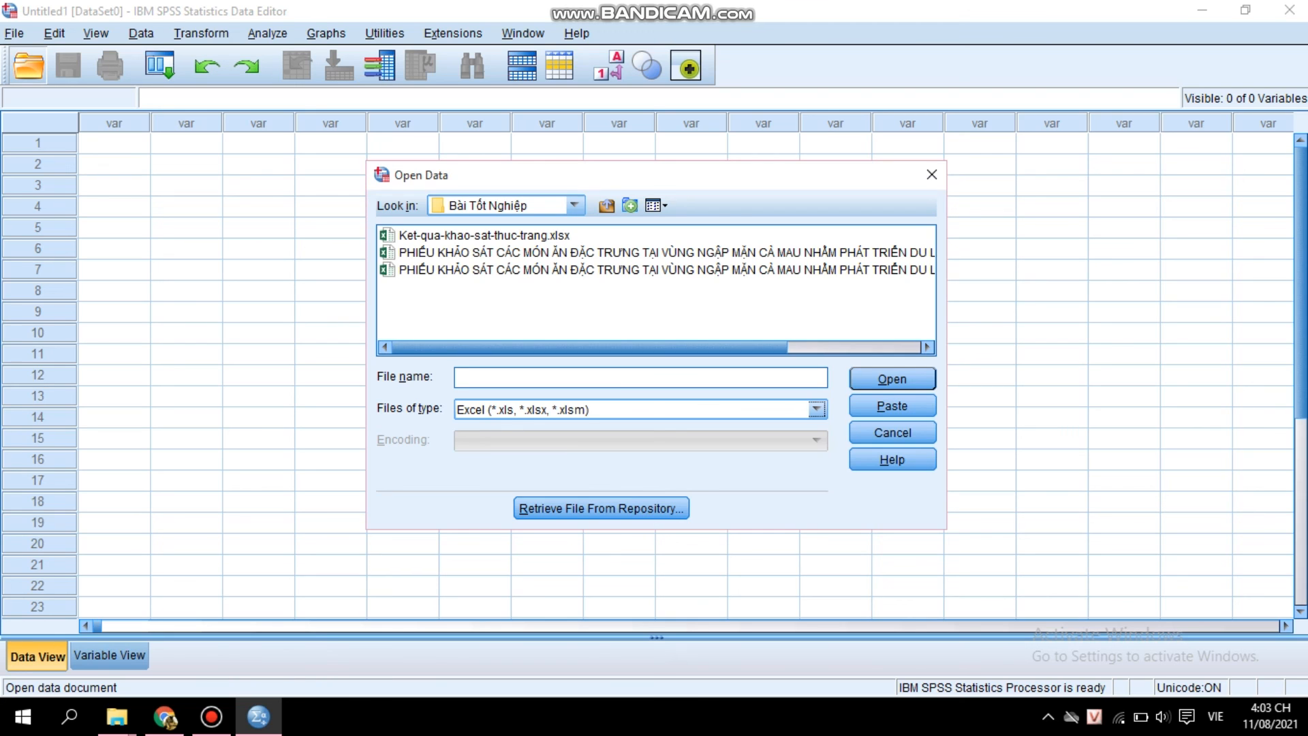
# Browse to the Desktop folder and select the workbook "bảng xử lý số liệu.xlsx" as the data file to open
pyautogui.click(606, 206)
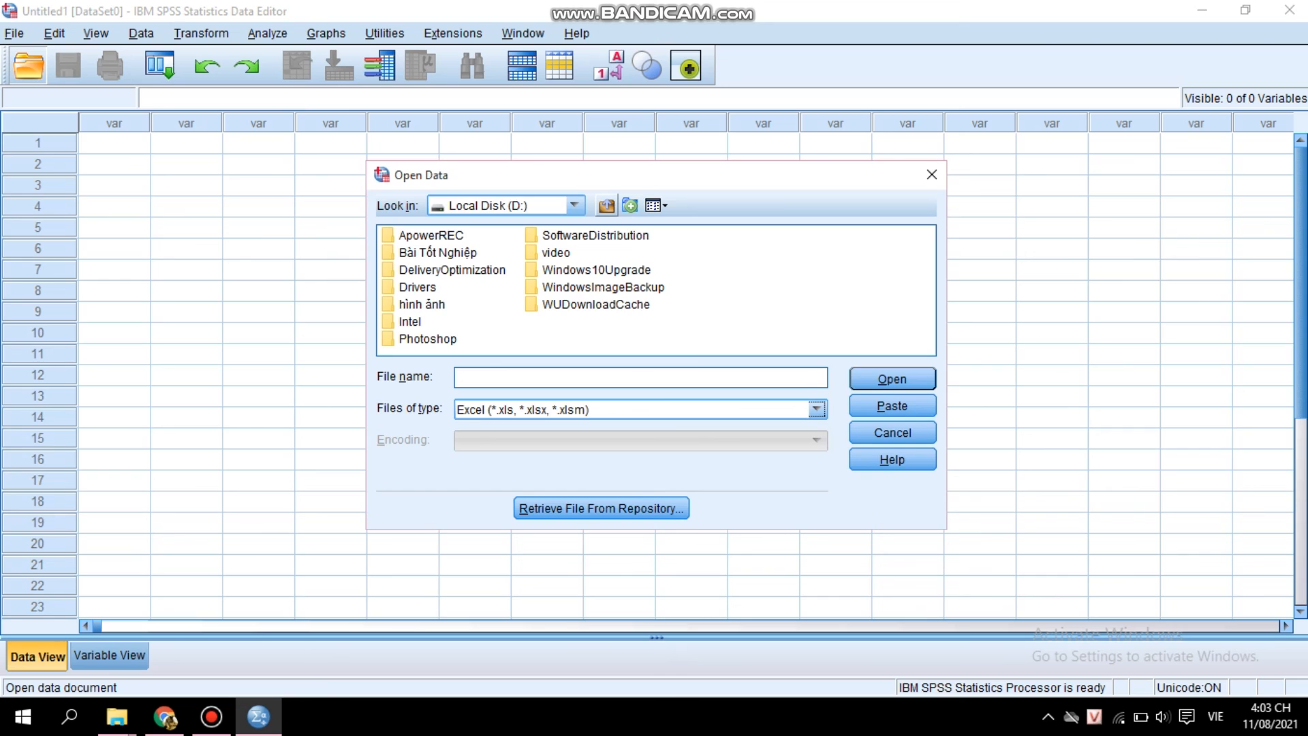
pyautogui.click(607, 205)
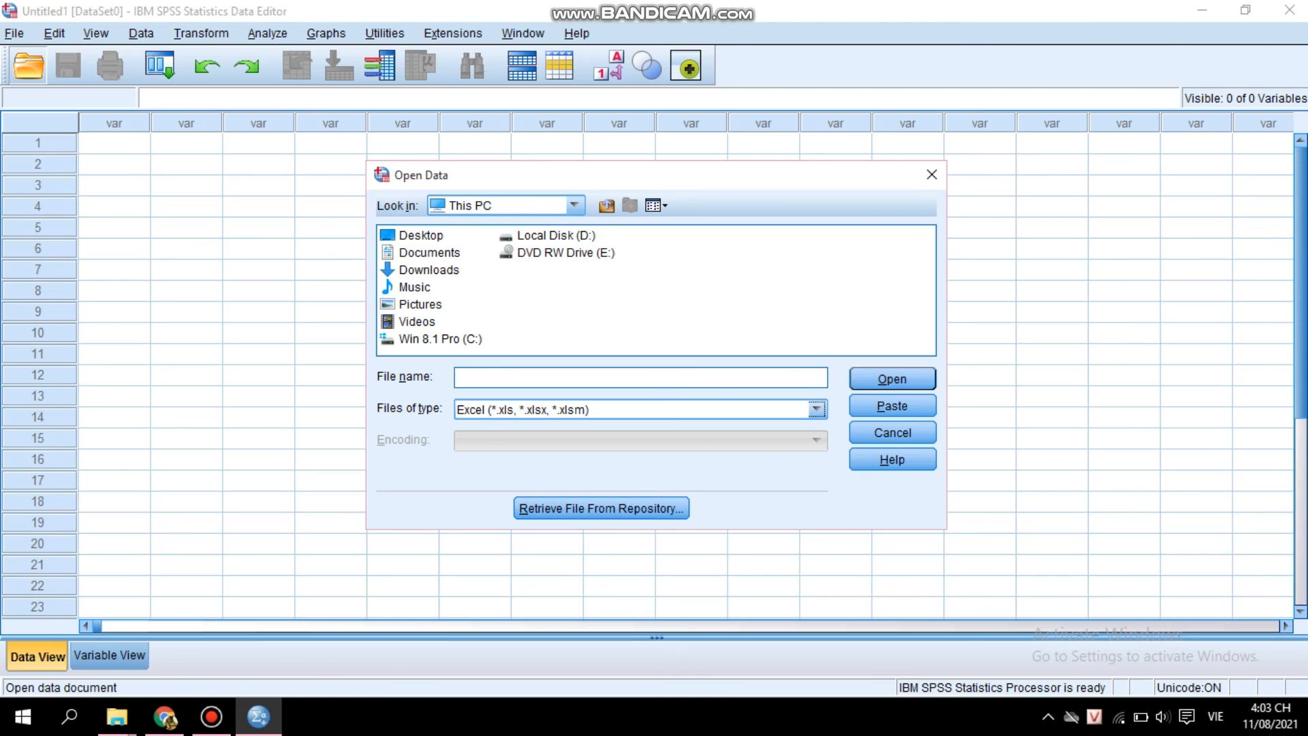
pyautogui.click(421, 235)
pyautogui.doubleClick(420, 235)
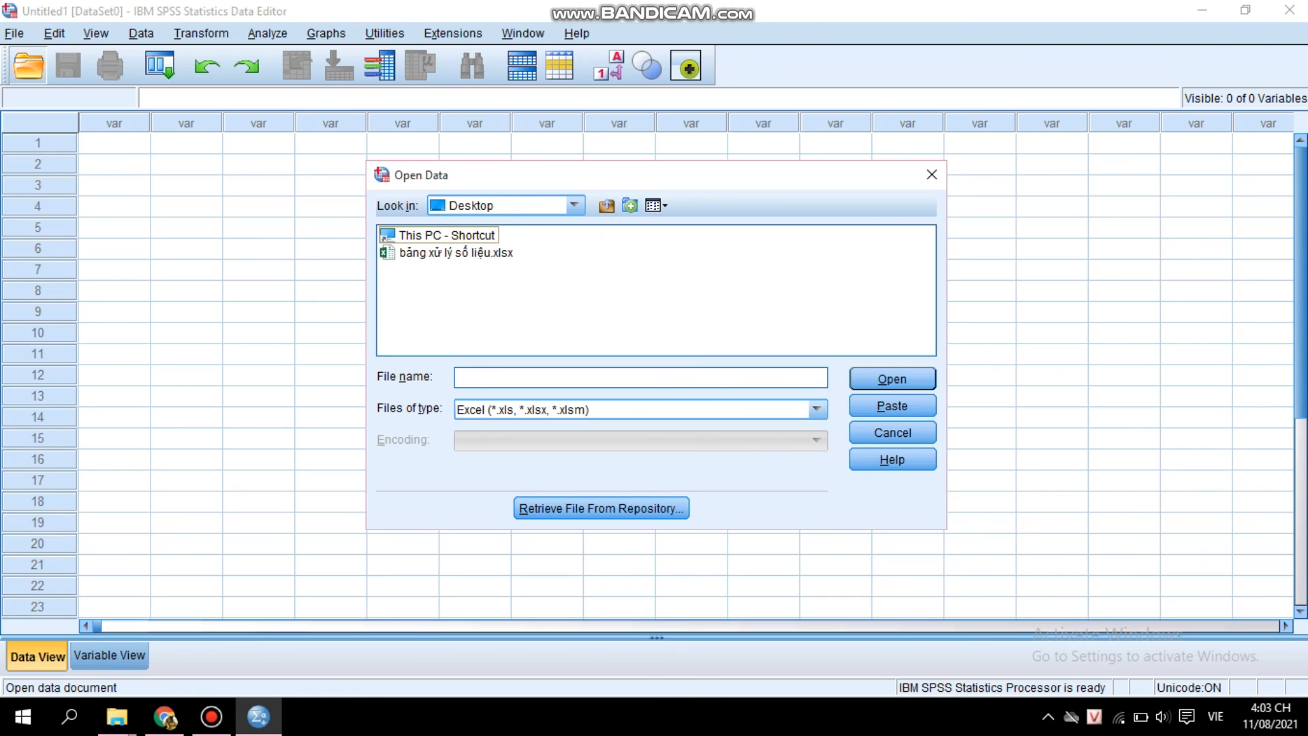
pyautogui.click(446, 253)
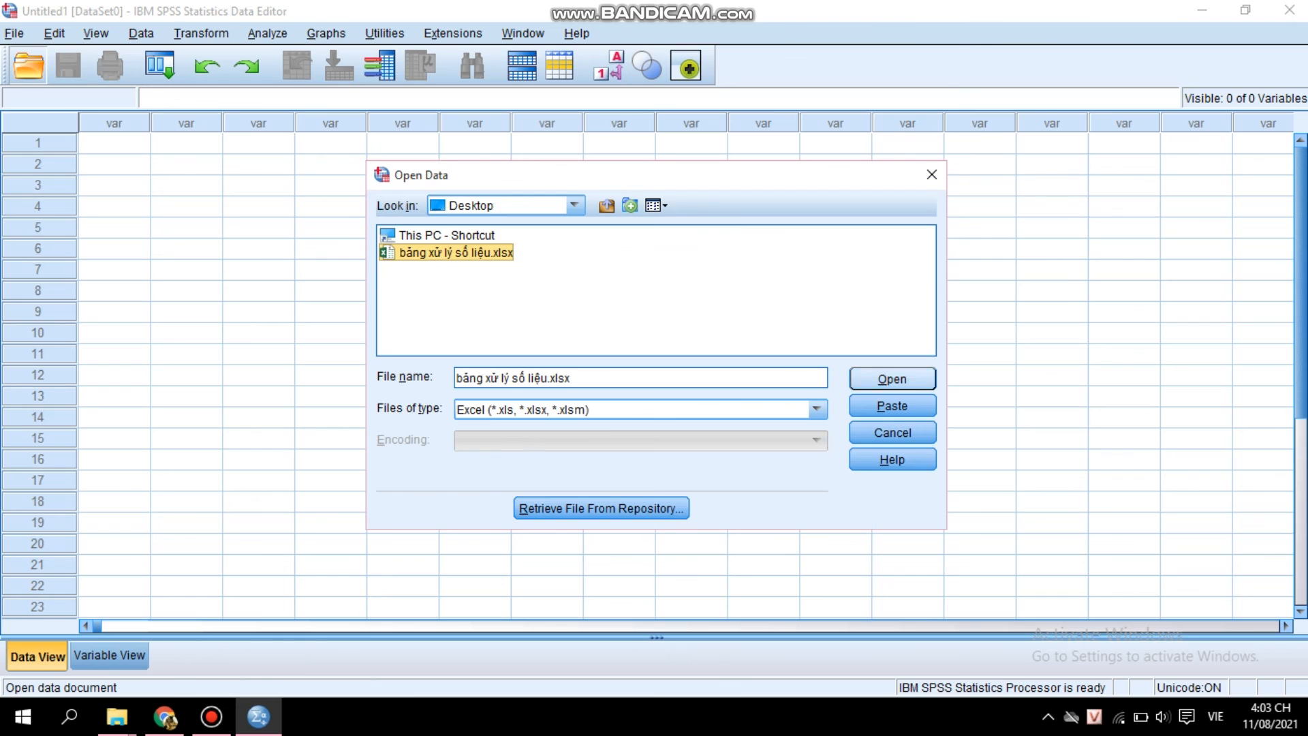